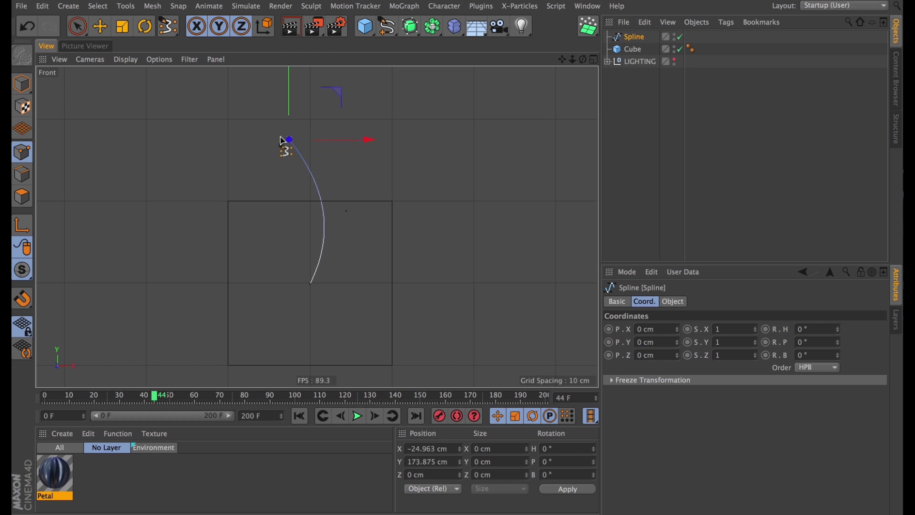
- Adjust the spline's upper-middle control point to about X -33 cm, Y 176 cm and refine the lower control point of the S-curve
key("space")
left_click(284, 149)
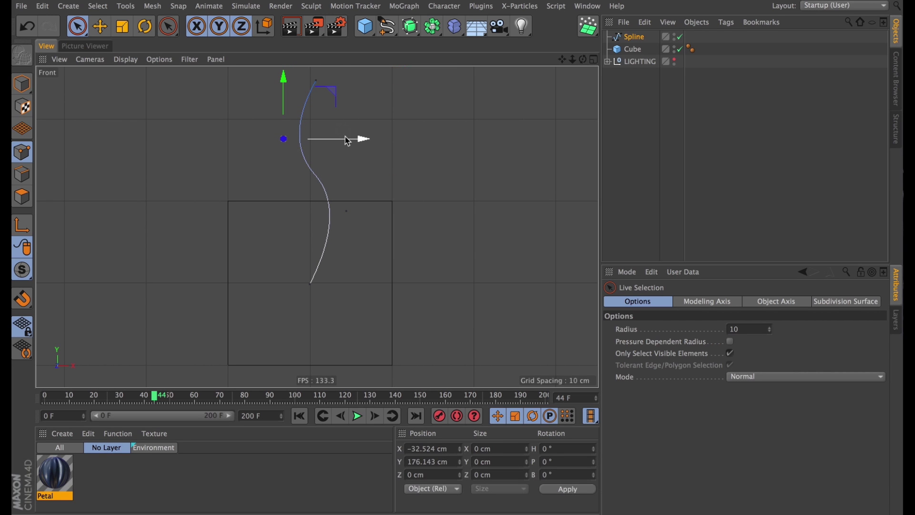
left_click(346, 211)
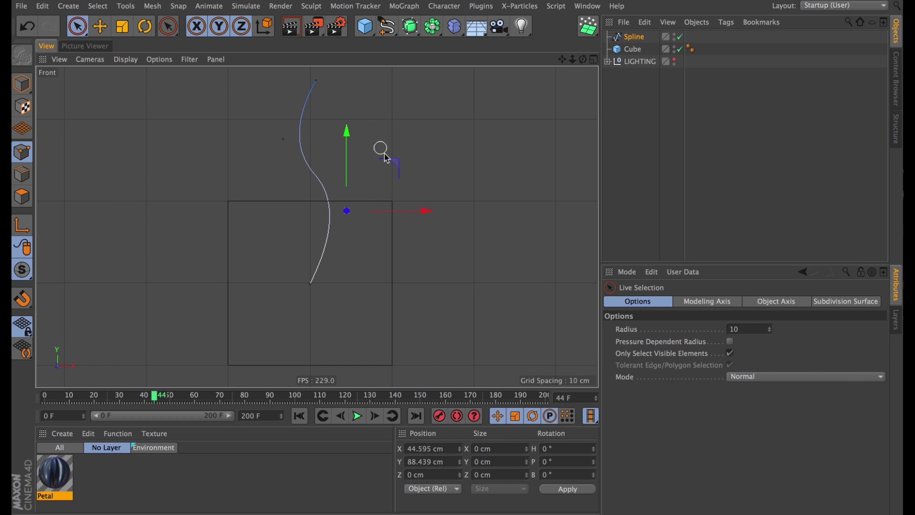
- Set the spline's base point to exactly X 0 cm and Y 0 cm
left_click(311, 283)
left_click_drag(440, 451, 324, 453)
type("0")
key("Tab")
type("0")
key("Return")
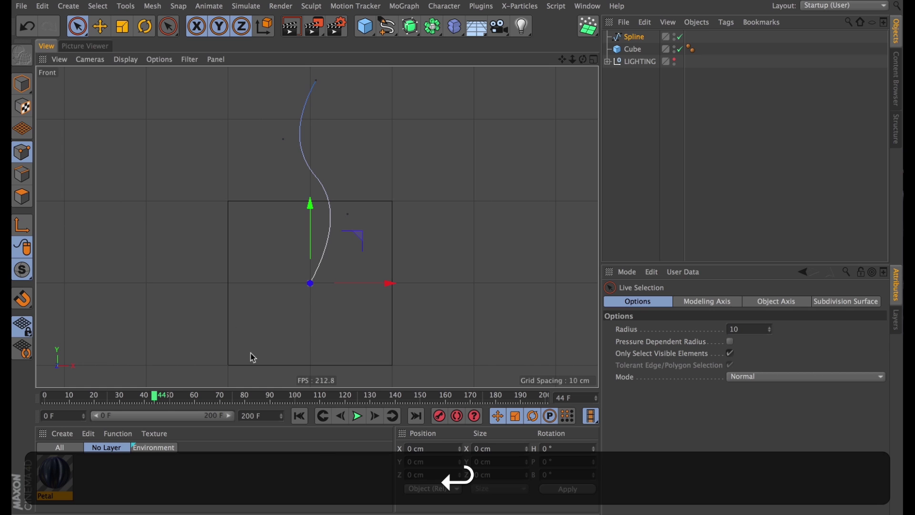
- Delete the reference Cube in the perspective view and bring the spline into close view
middle_click(253, 175)
middle_click(242, 165)
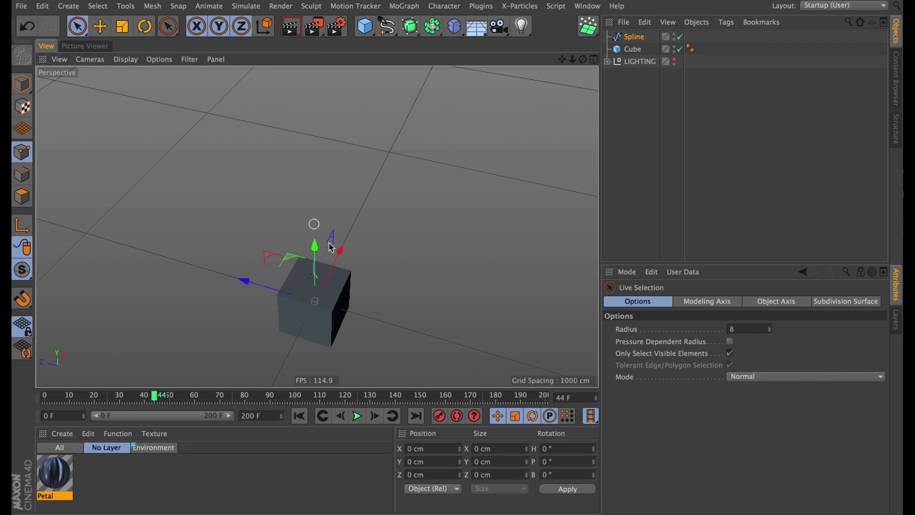
left_click(636, 54)
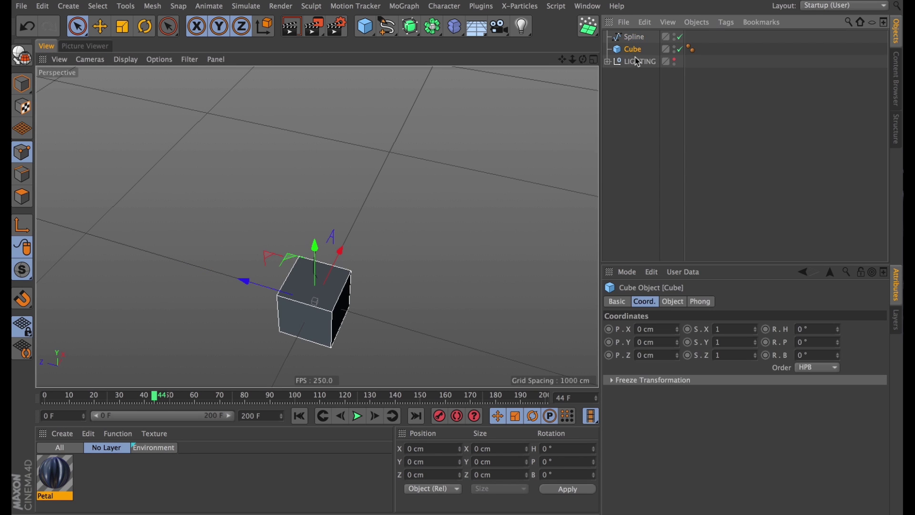
key("BackSpace")
left_click(631, 38)
left_click_drag(429, 257, 292, 208, "alt")
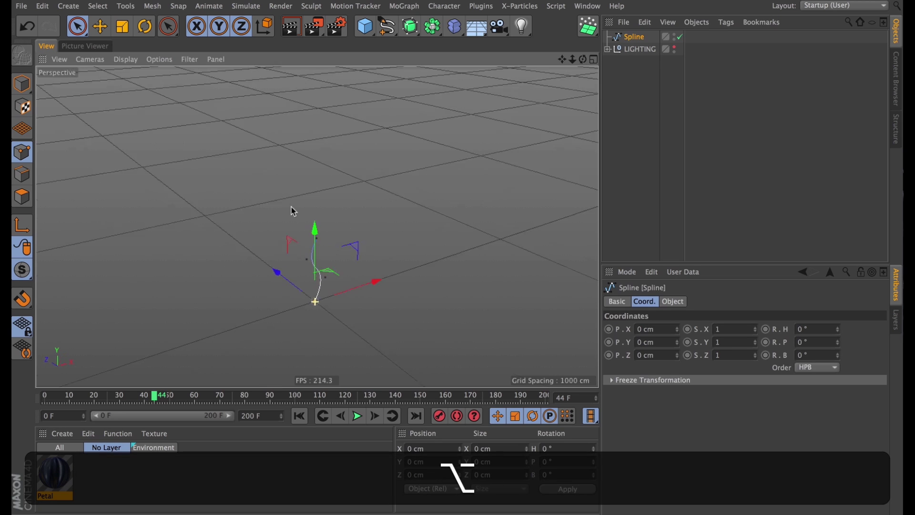
right_click_drag(292, 207, 403, 299, "alt")
middle_click_drag(403, 298, 331, 247, "alt")
left_click_drag(330, 247, 302, 288, "alt")
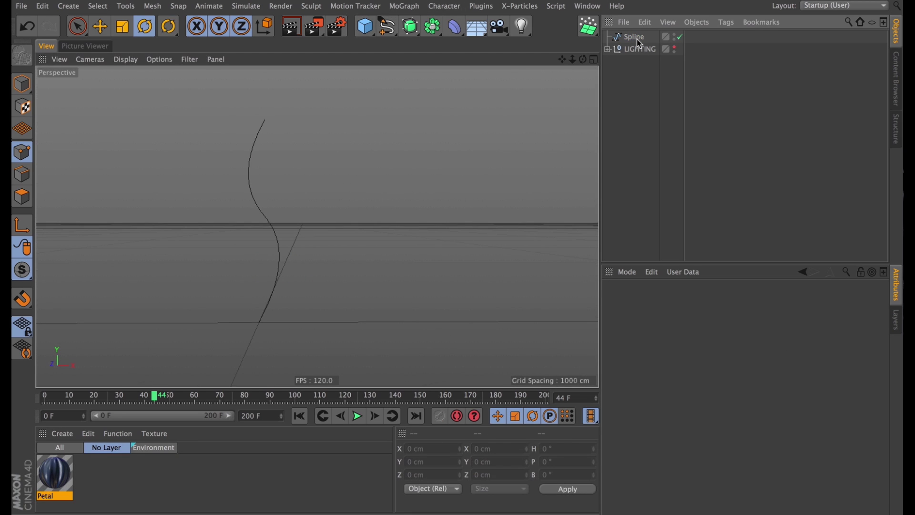
- Add a Bend deformer as a child of the spline and set its strength to -137°
left_click(636, 39)
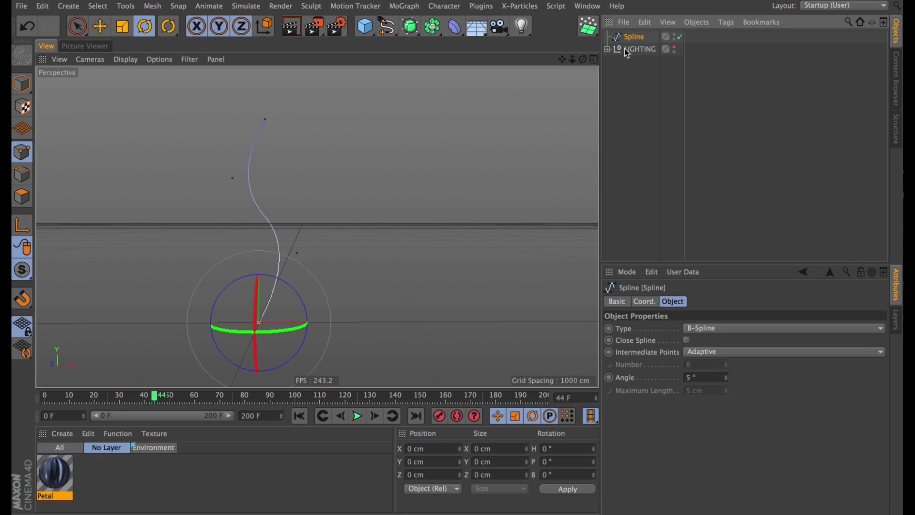
left_click(456, 28, "shift")
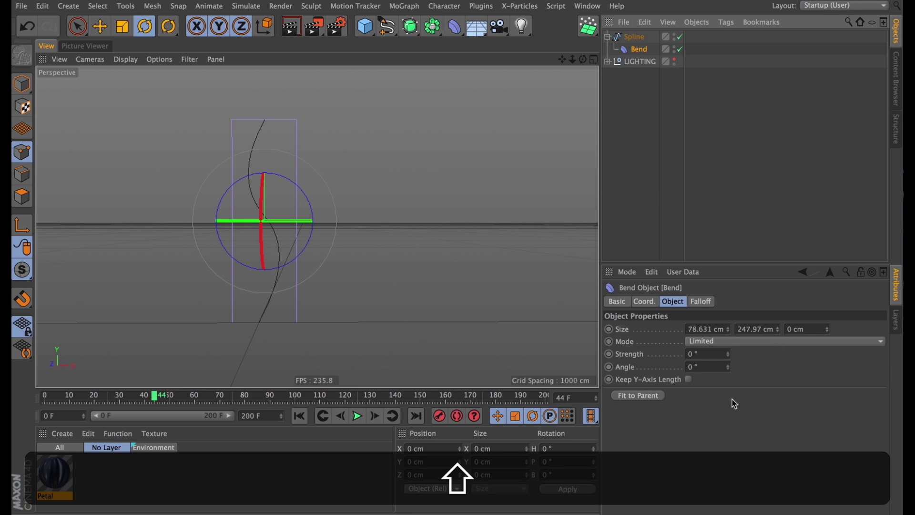
mouse_move(729, 353)
left_mouse_down()
mouse_move(721, 277)
mouse_move(688, 468)
mouse_move(699, 398)
mouse_move(688, 416)
mouse_move(688, 443)
mouse_move(728, 337)
left_mouse_up()
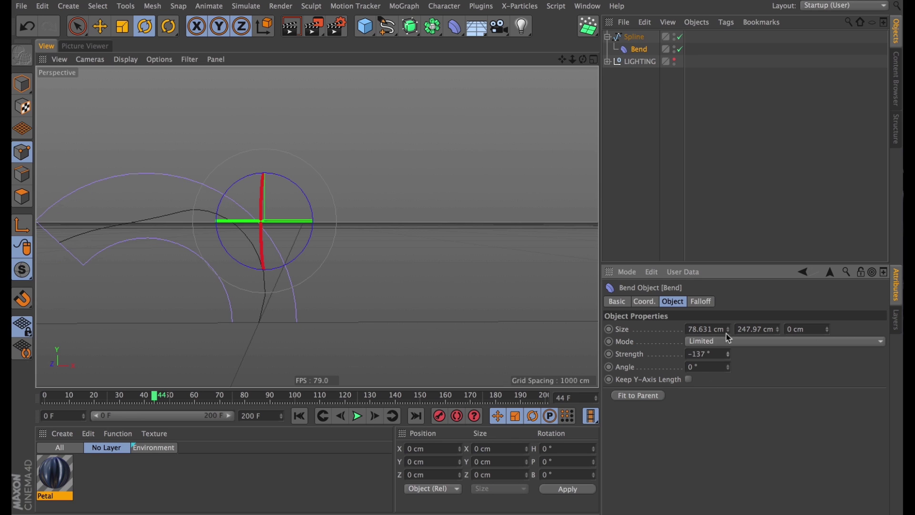
- Set the Bend deformer's size to 100 cm by 250 cm by 100 cm
double_click(716, 329)
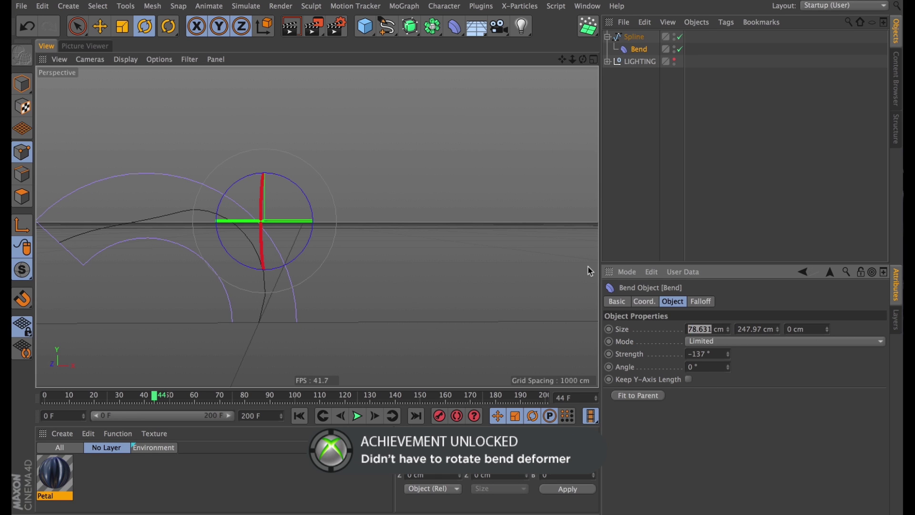
type("100")
key("Tab")
key("Tab")
type("100")
key("Return")
double_click(744, 329)
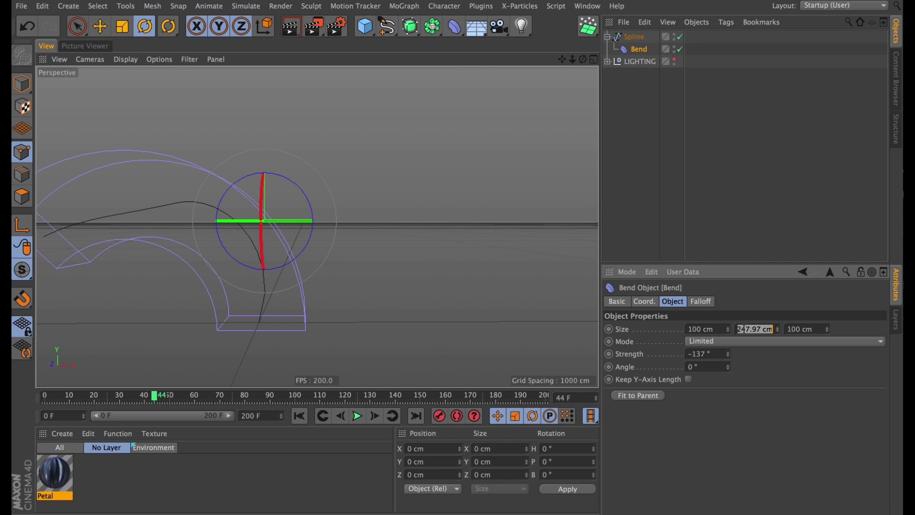
type("250")
key("Return")
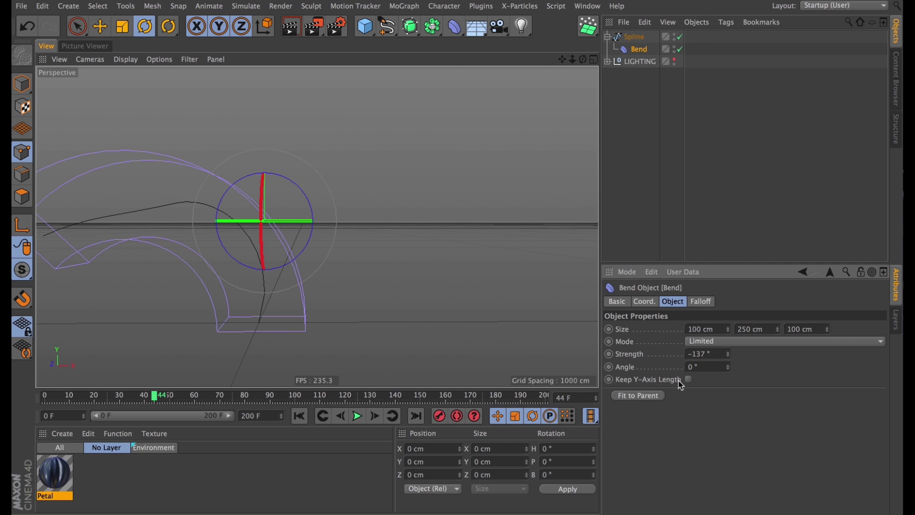
- Enable Keep Y-Axis Length on the Bend deformer and set its strength to -570°
left_click(688, 379)
left_click_drag(727, 357, 694, 444)
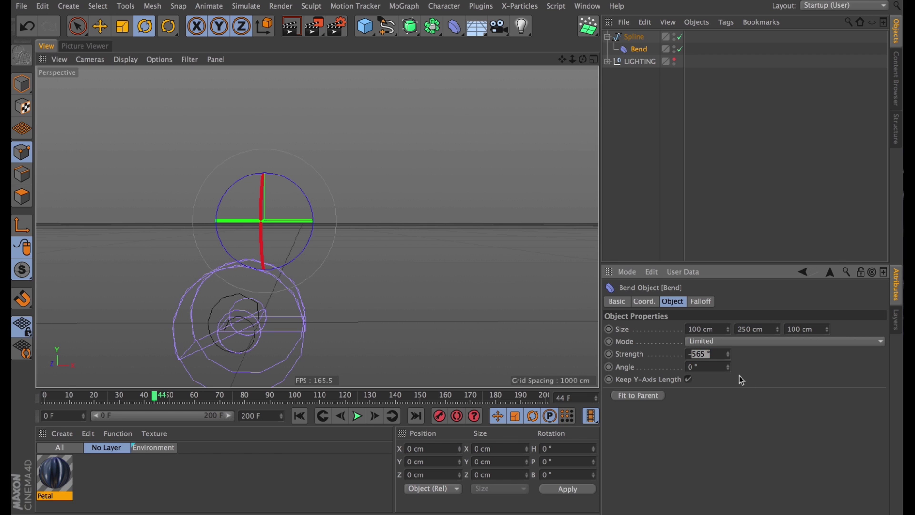
type("570")
key("Return")
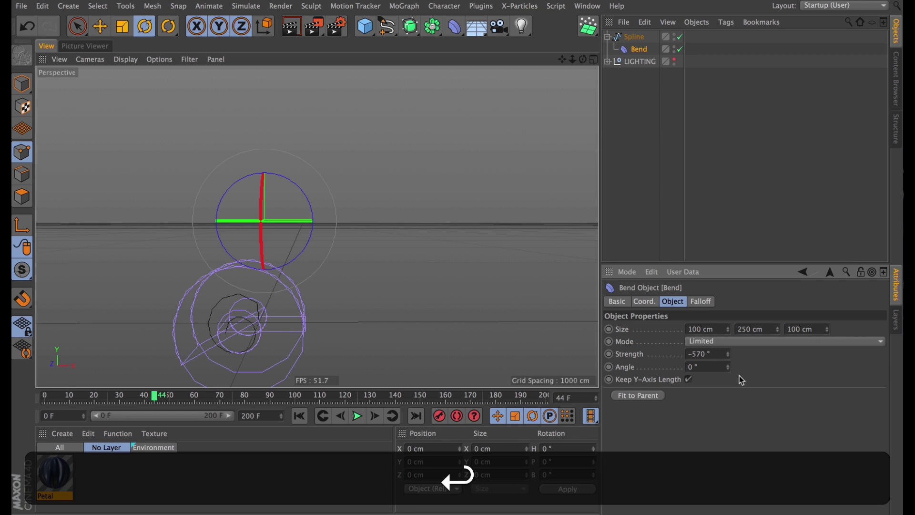
- Try raising the Bend deformer about 172 cm along Y to test the unrolling of the spline, and undo the move
left_click_drag(221, 326, 391, 266, "alt")
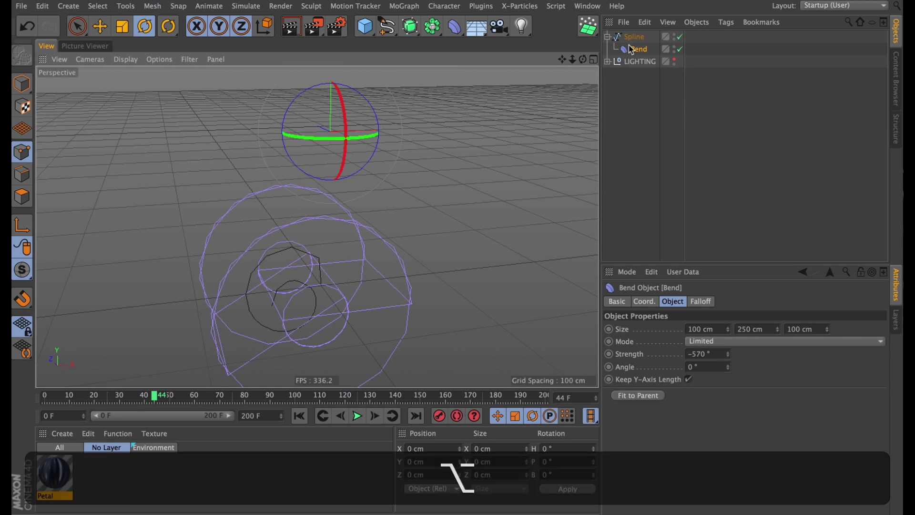
key("e")
left_click_drag(343, 213, 333, 310, "alt")
right_click_drag(333, 310, 325, 316, "alt")
left_click_drag(332, 136, 342, 1)
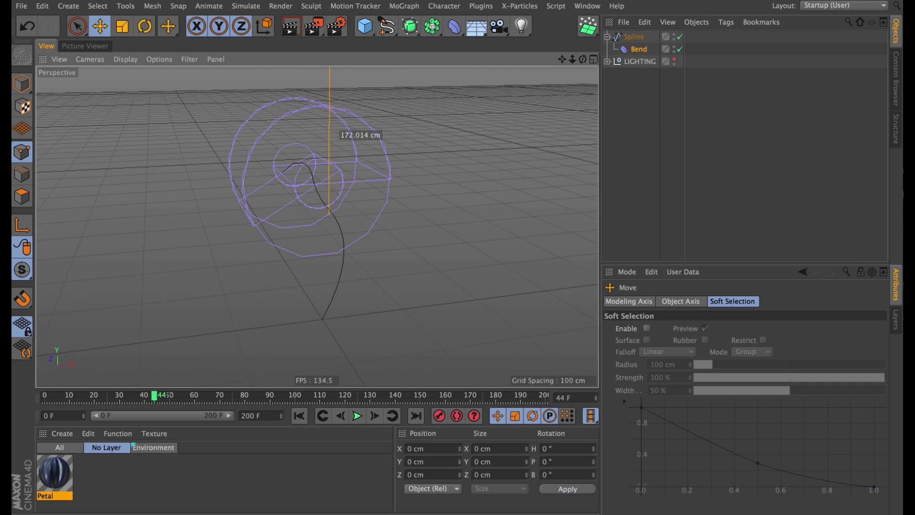
key("super+z")
left_click_drag(496, 174, 491, 183)
- Go to frame 0, set the Bend deformer's X and Z positions to 0 cm, and keyframe its Y position
left_click(300, 416)
left_click(644, 302)
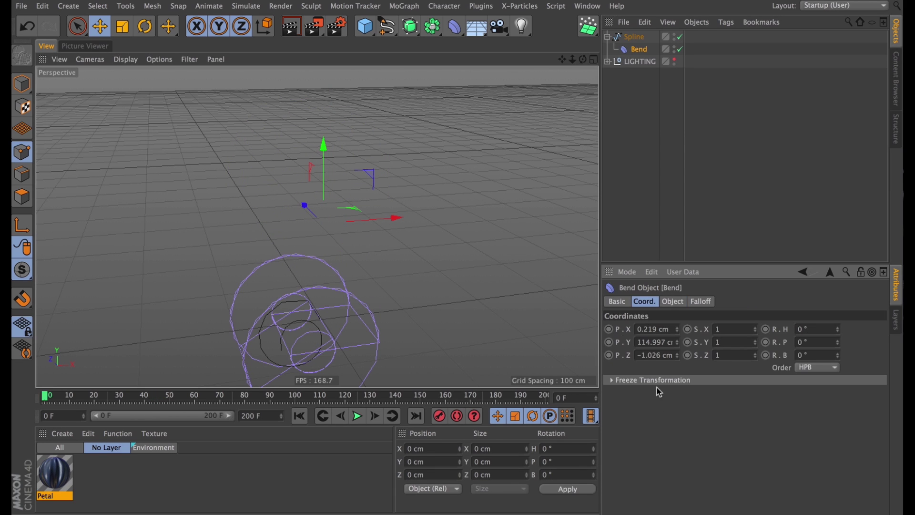
double_click(638, 330)
key("BackSpace")
key("Tab")
key("Tab")
key("BackSpace")
key("Return")
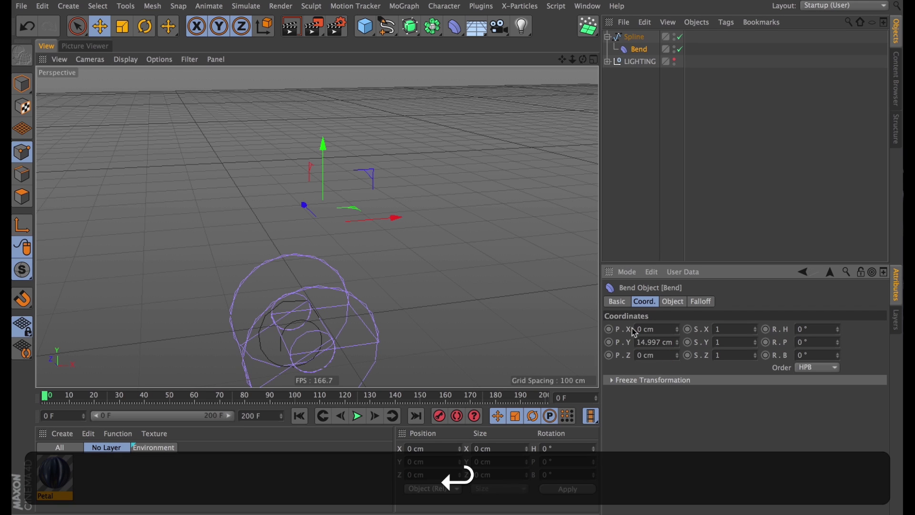
- At frame 100, set the Bend deformer's Y position to 370 cm and keyframe it
left_click_drag(57, 396, 295, 397)
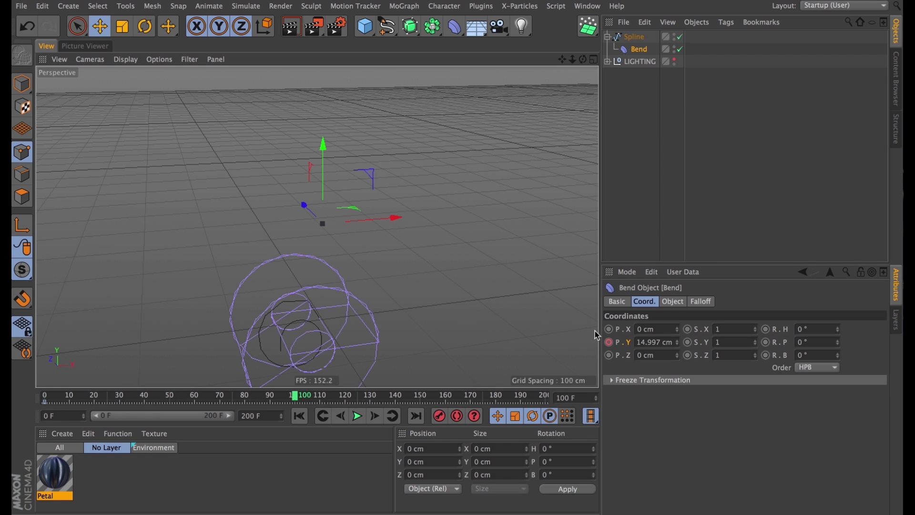
left_click_drag(677, 341, 685, 183)
left_click_drag(641, 339, 820, 341)
type("370")
key("Return")
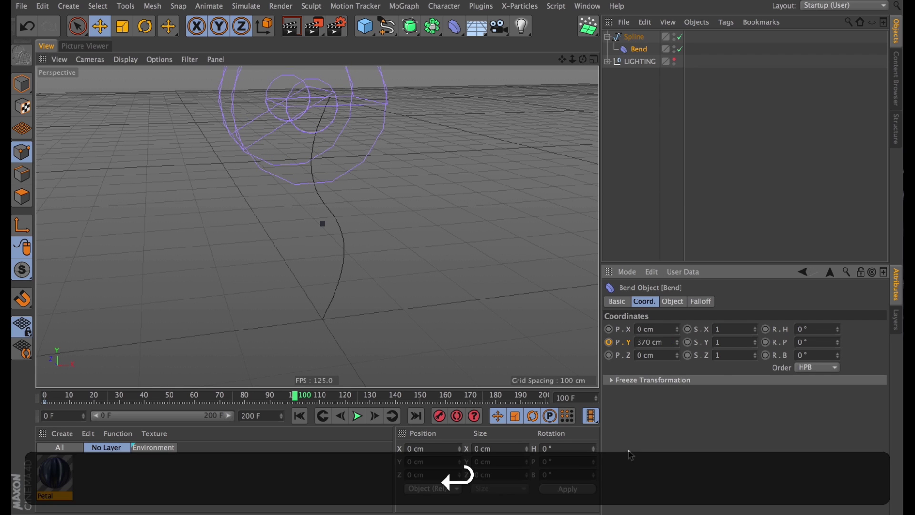
left_click(609, 342)
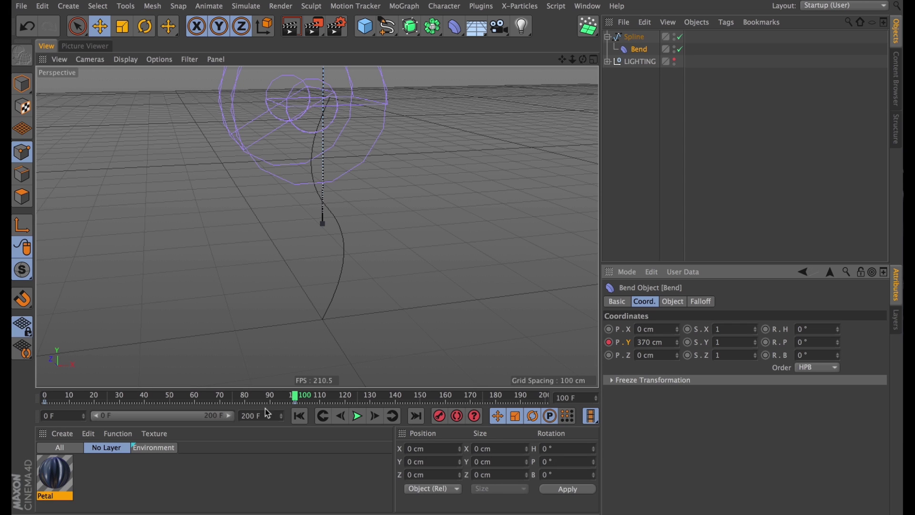
- Disable Auto Tangents on the frame 100 key and set its left tangent time to -40 F and left value to 0 cm
left_click(290, 403)
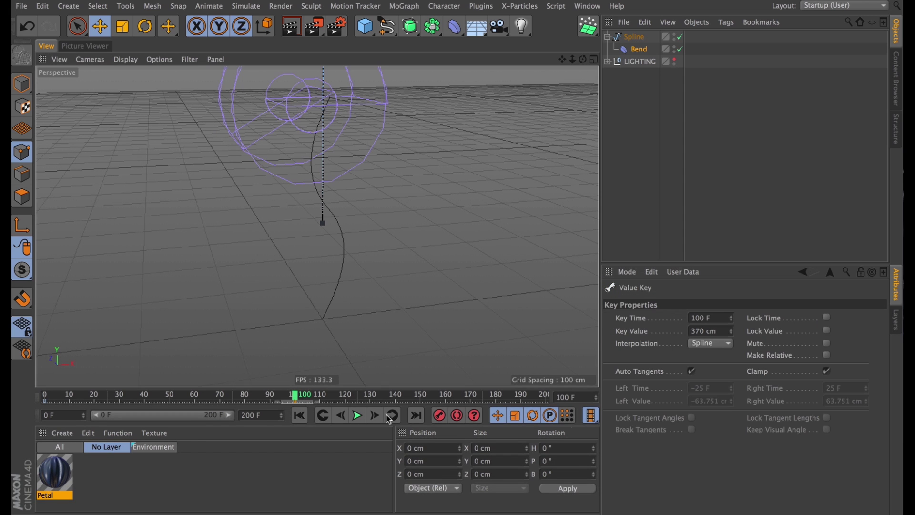
left_click(691, 370)
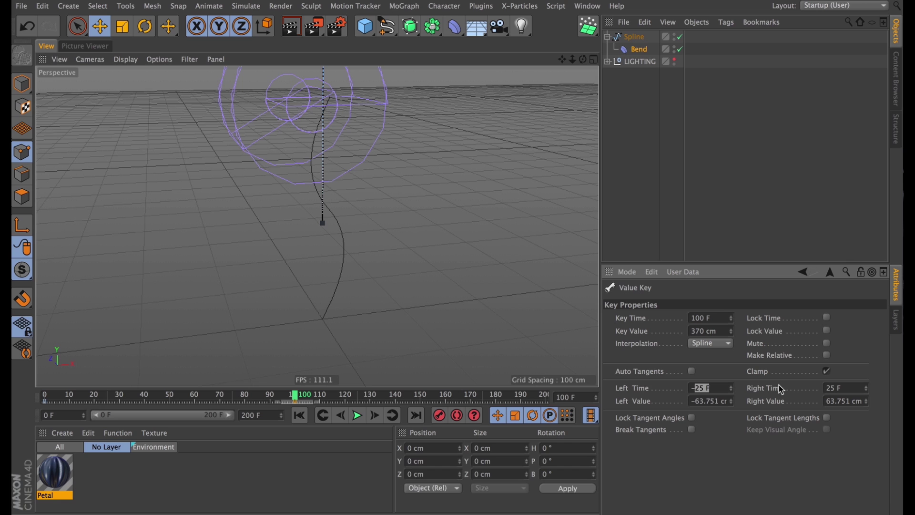
type("40")
key("Tab")
key("BackSpace")
type("40")
key("Return")
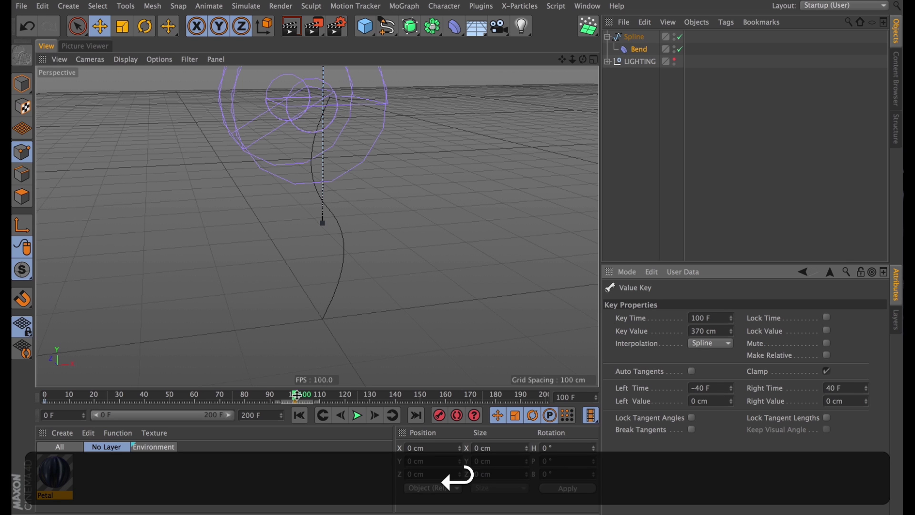
- Play the unrolling animation from the start and hide the Bend deformer in the viewport
left_click(299, 415)
left_click(357, 415)
left_click(685, 158)
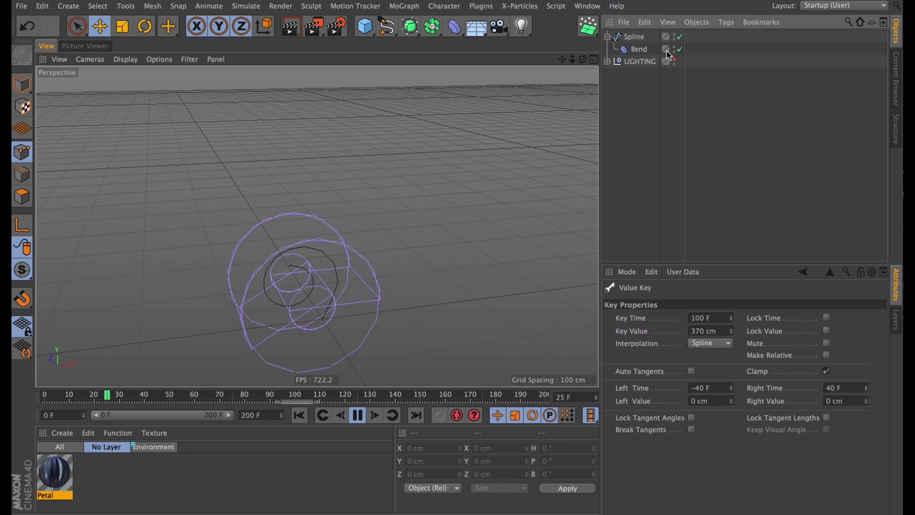
left_click(634, 36)
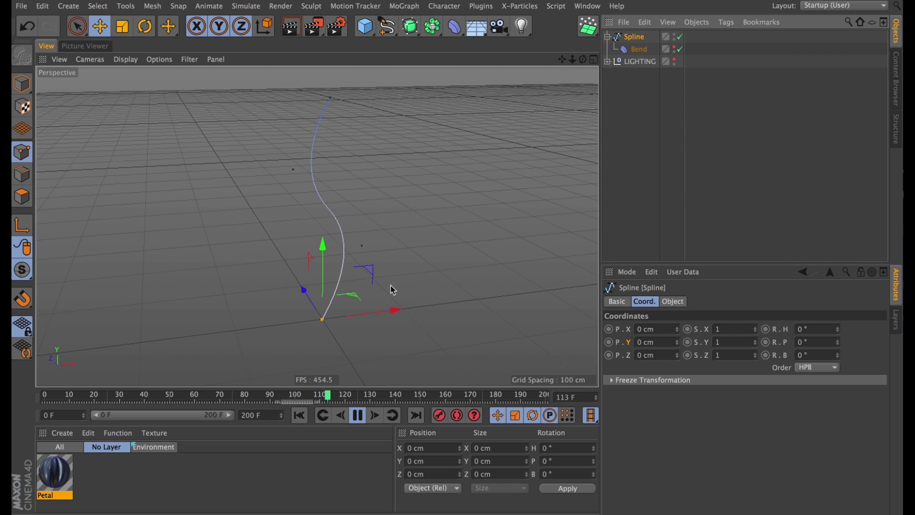
left_click(649, 184)
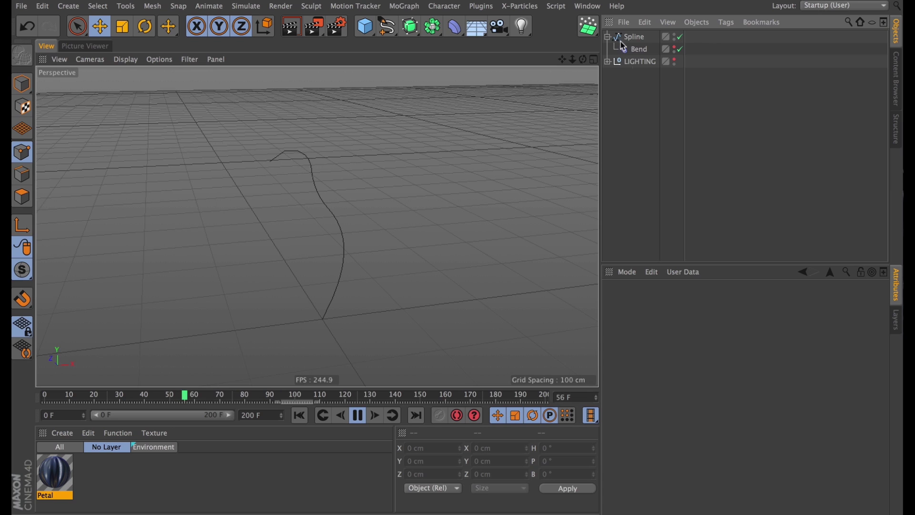
- Change the spline's intermediate points to Natural and inspect the curl at frame 60
key("ctrl+z")
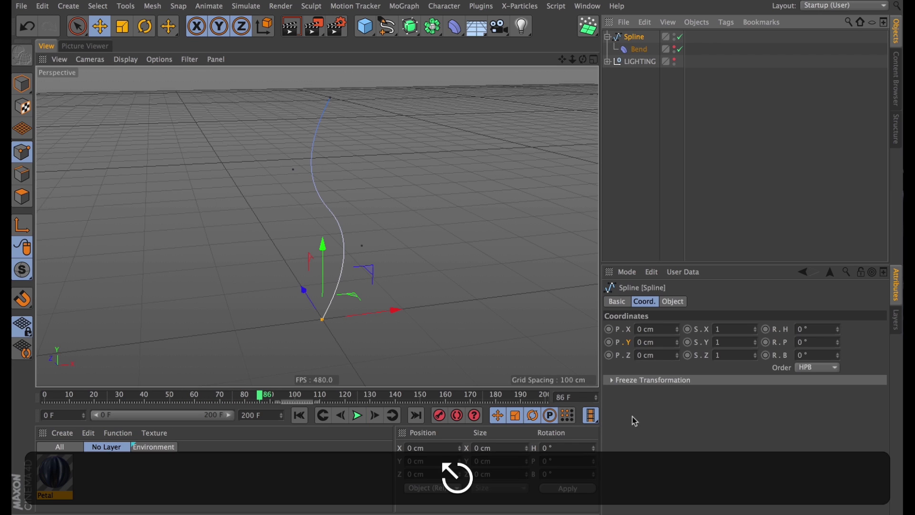
left_click(672, 301)
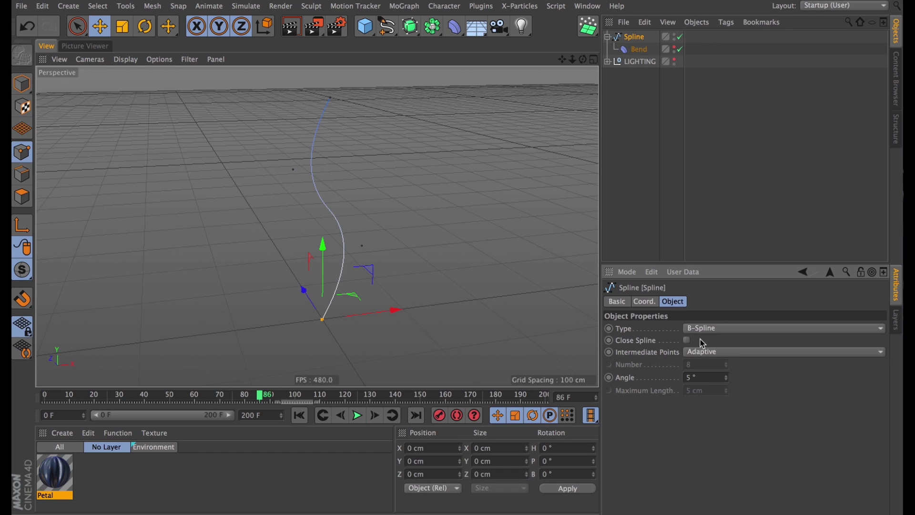
left_click(700, 351)
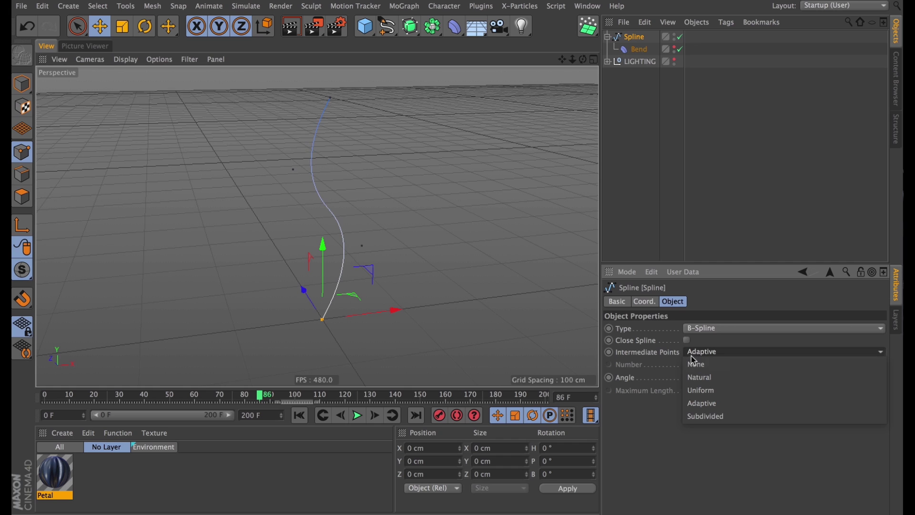
left_click(700, 376)
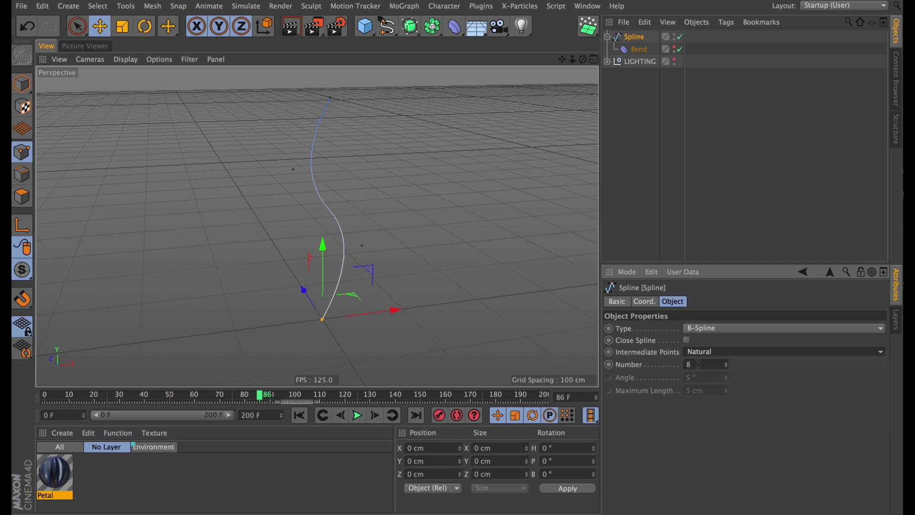
left_click(450, 310)
left_click_drag(244, 387, 194, 392)
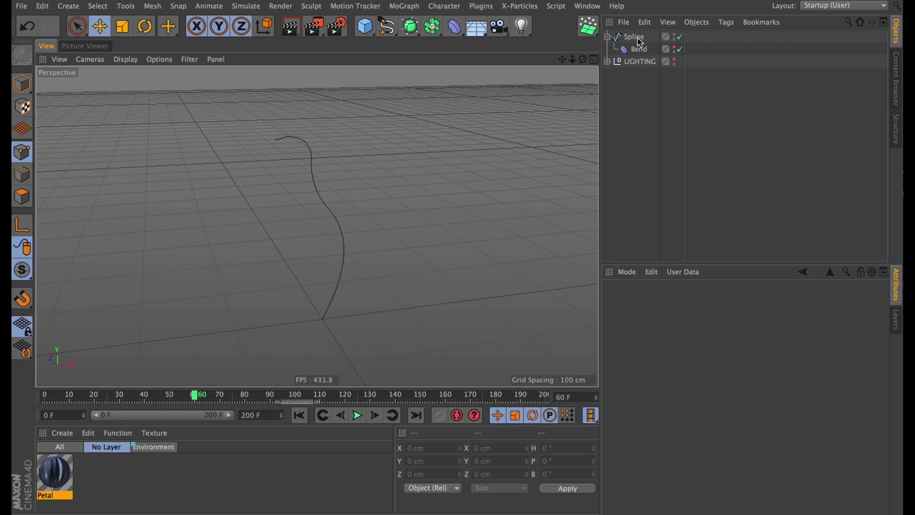
- Group the Spline into a null named Main and place it below LIGHTING in the object hierarchy
left_click(608, 36)
left_click(632, 37)
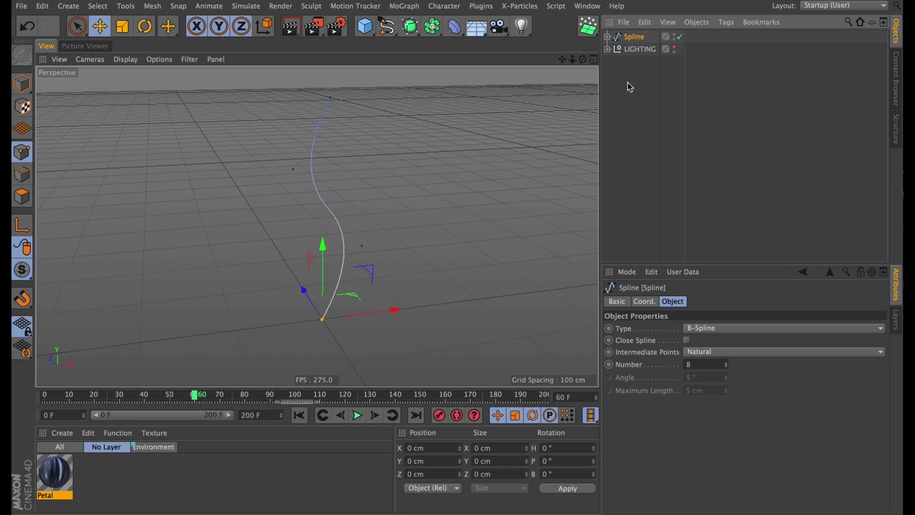
key("alt+g")
double_click(632, 37)
type("Main")
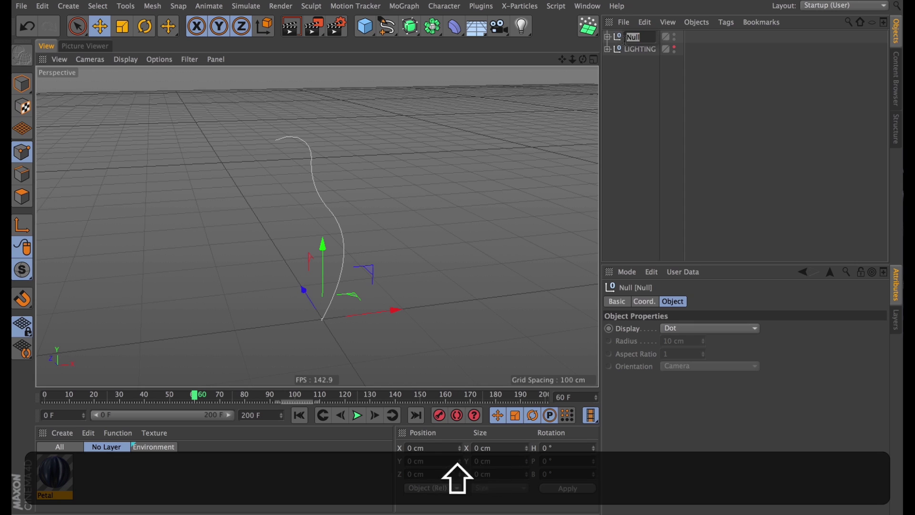
key("Return")
left_click_drag(624, 41, 619, 53)
left_click(608, 50)
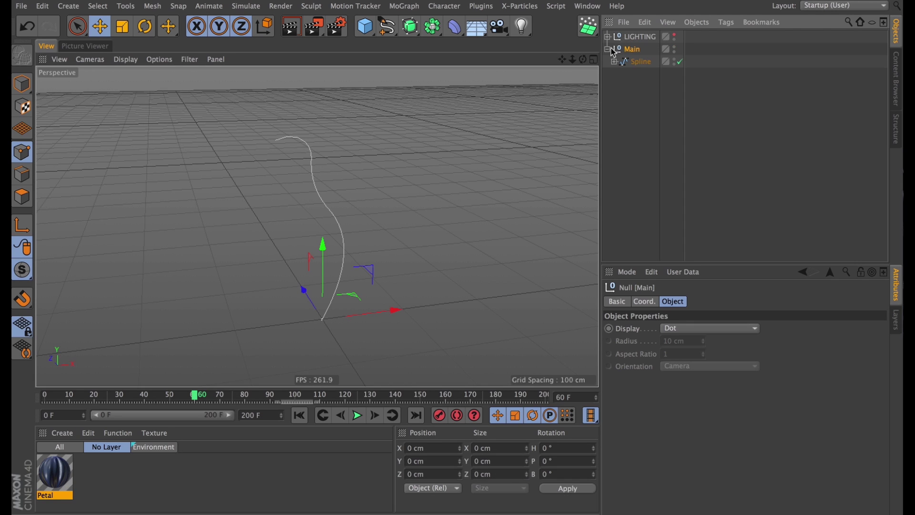
- Add a MoSpline object inside Main, directly below the Spline
left_click(404, 6)
left_click(428, 180, "shift")
key("super+z")
left_click_drag(649, 69, 630, 82)
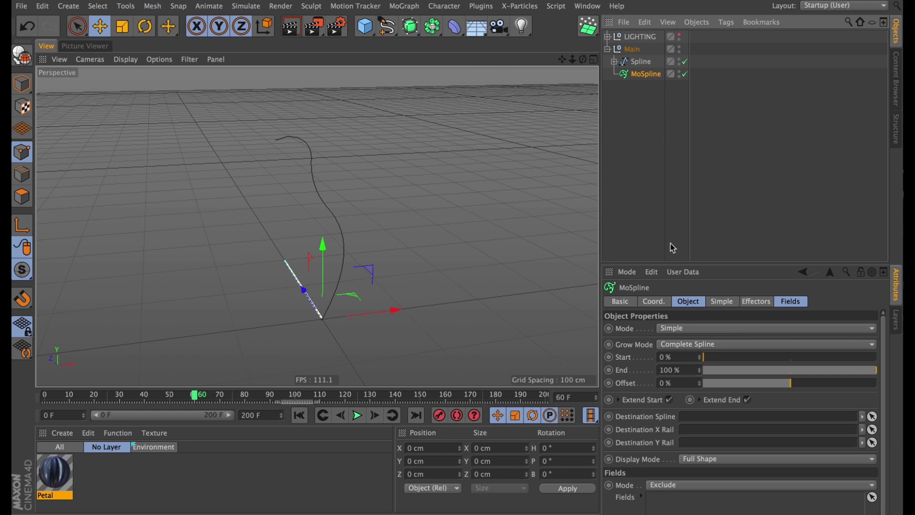
- Set the MoSpline to Spline mode with Spline as its source, and scrub the timeline to frame 106 to check the curl
left_click(674, 334)
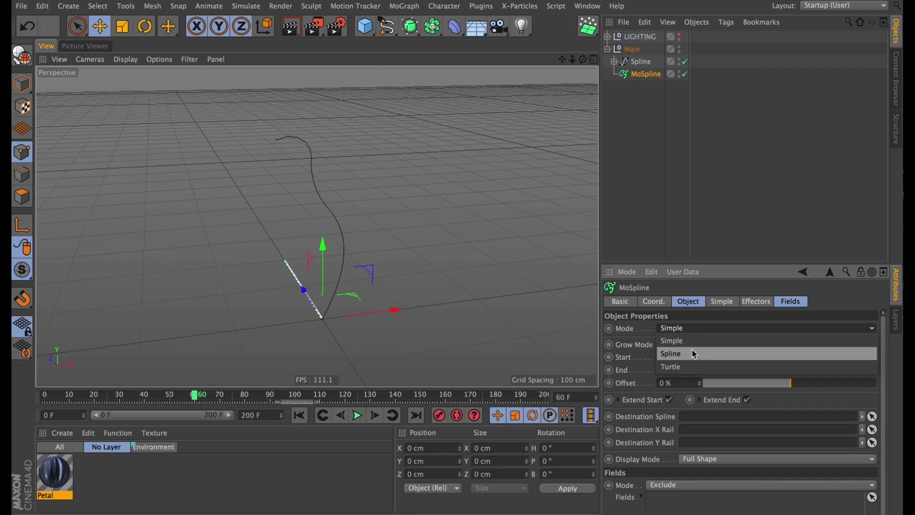
left_click(692, 350)
left_click(720, 302)
left_click_drag(635, 72, 686, 342)
mouse_move(202, 396)
left_mouse_down()
mouse_move(102, 396)
mouse_move(207, 395)
left_mouse_up()
left_click_drag(152, 395, 310, 395)
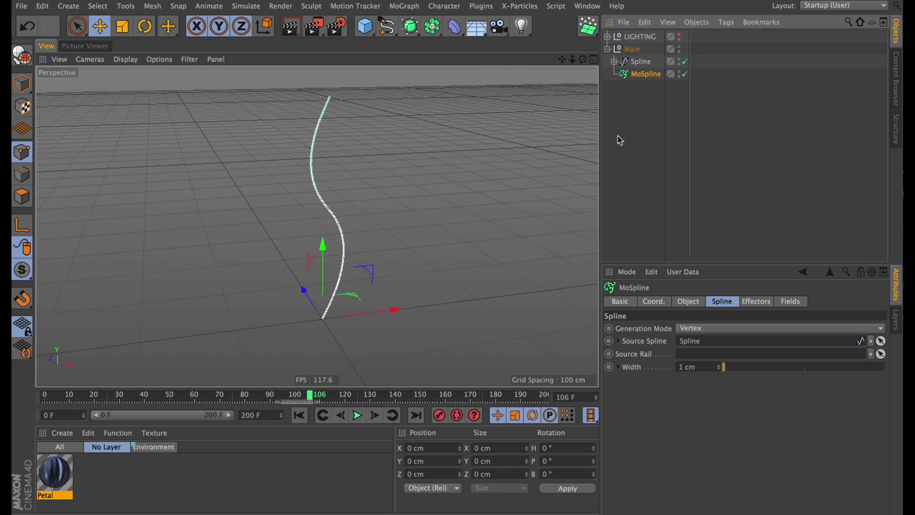
- Set the MoSpline's Fields mode to Include and collapse the Main group
left_click(787, 300)
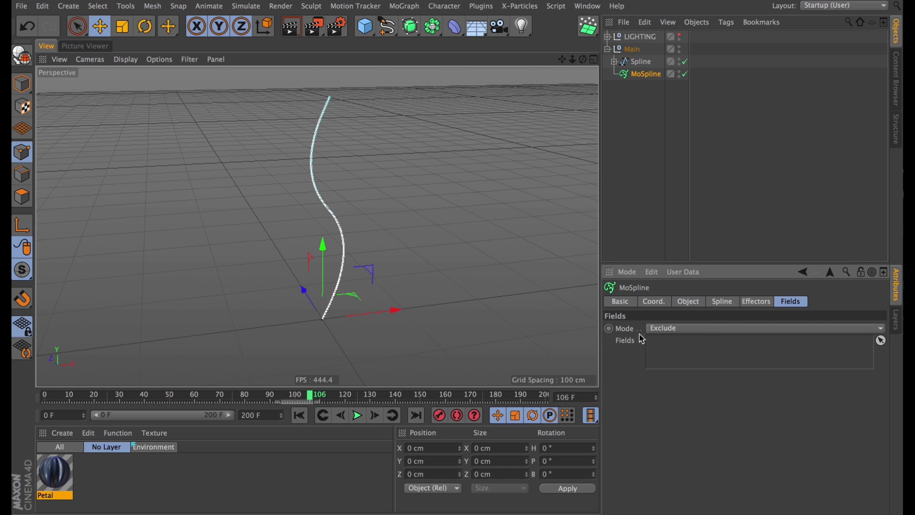
left_click(673, 328)
left_click(673, 341)
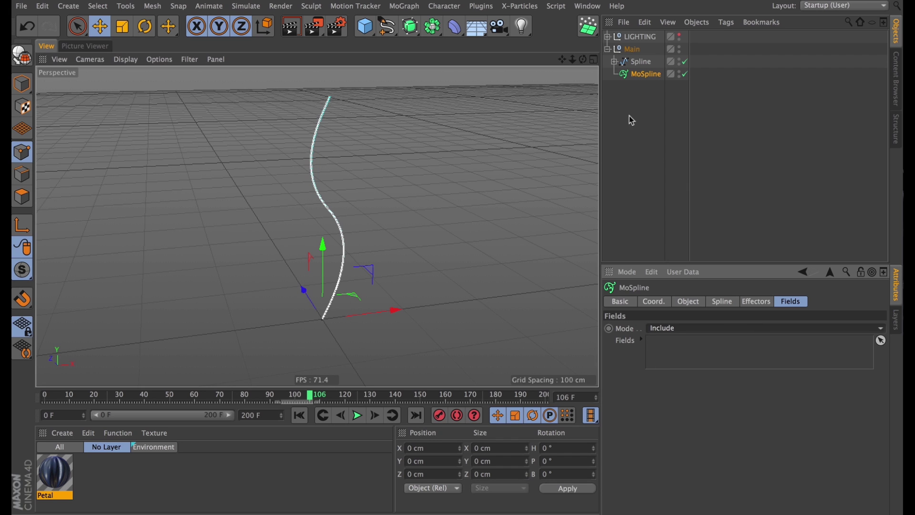
left_click(640, 105)
left_click(607, 49)
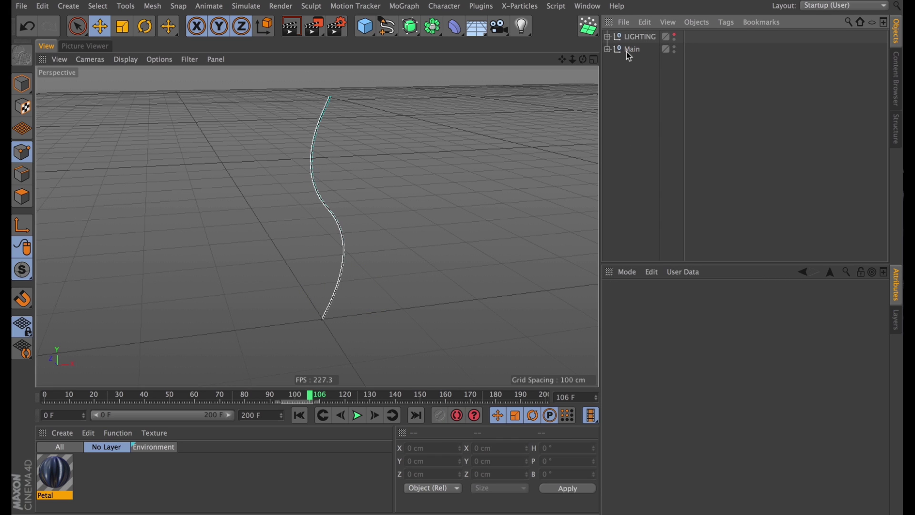
- Create a Helix spline and orient it on the XZ plane
left_click(389, 35)
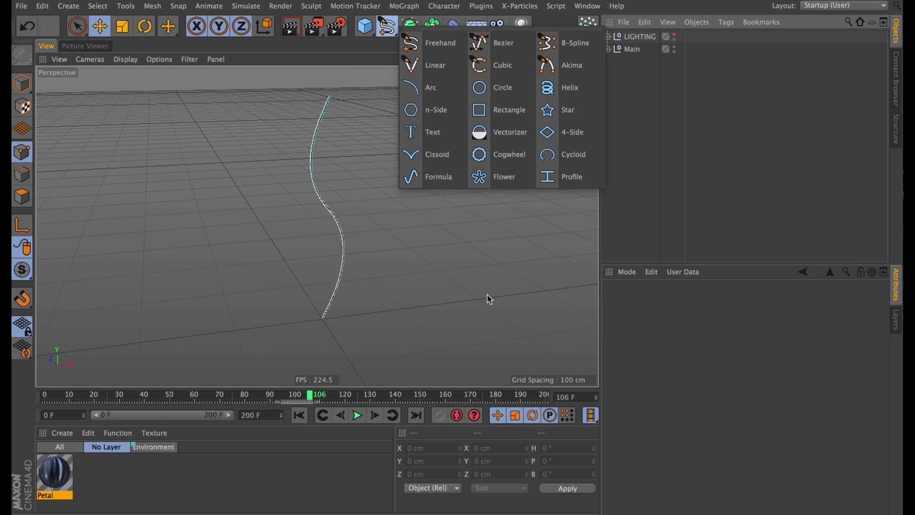
left_click(568, 88)
left_click(694, 433)
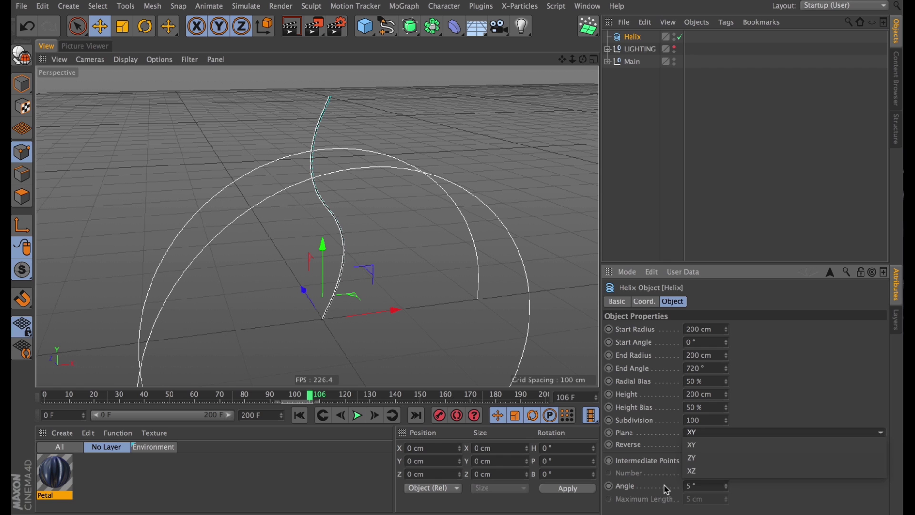
left_click(702, 472)
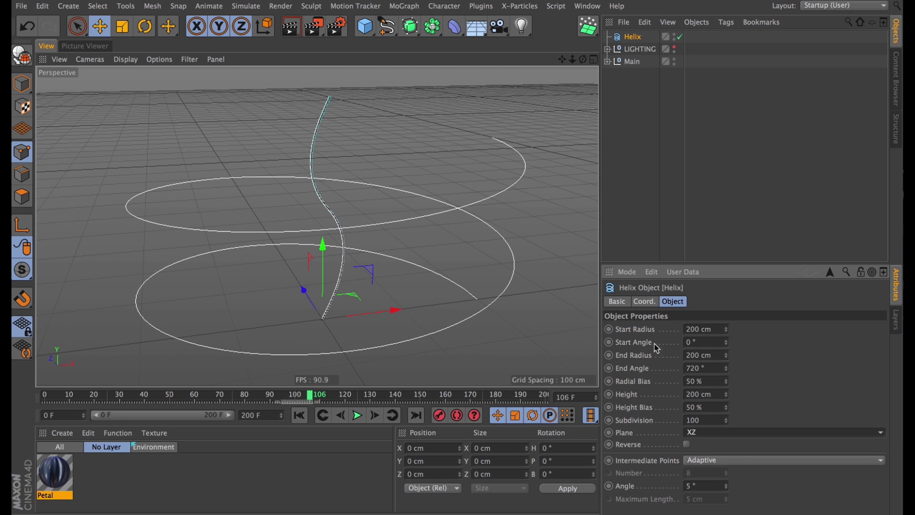
- Set the Helix's start radius and end radius to 5 cm each
left_click_drag(727, 328, 690, 417)
double_click(695, 329)
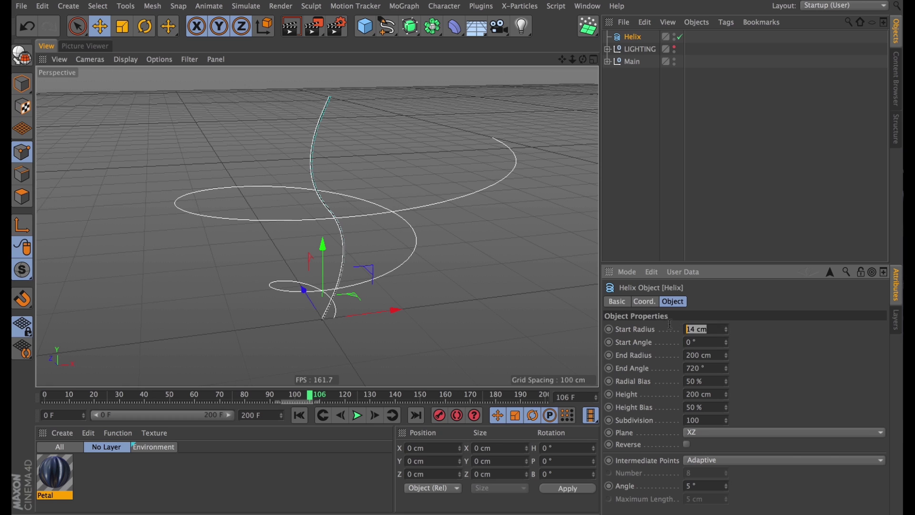
type("5")
left_click_drag(727, 356, 687, 394)
double_click(711, 355)
type("5")
key("Return")
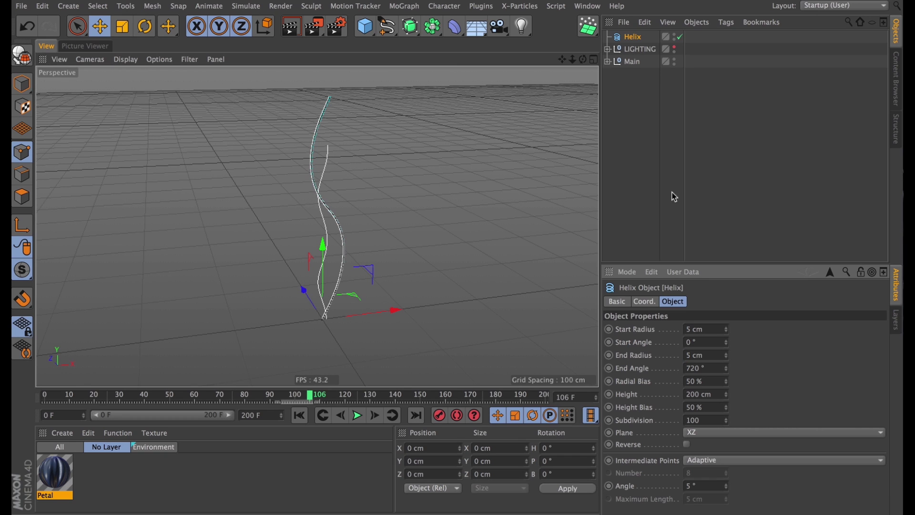
- Group the Helix into a null below Main and add a Spline Wrap deformer beneath the Helix in that group
left_click_drag(636, 38, 637, 84)
key("alt+g")
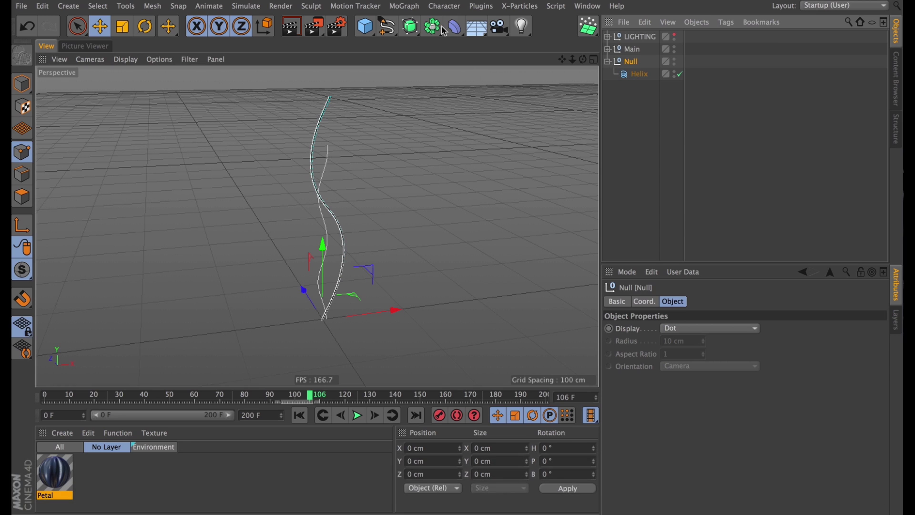
left_click(454, 26)
key("shift")
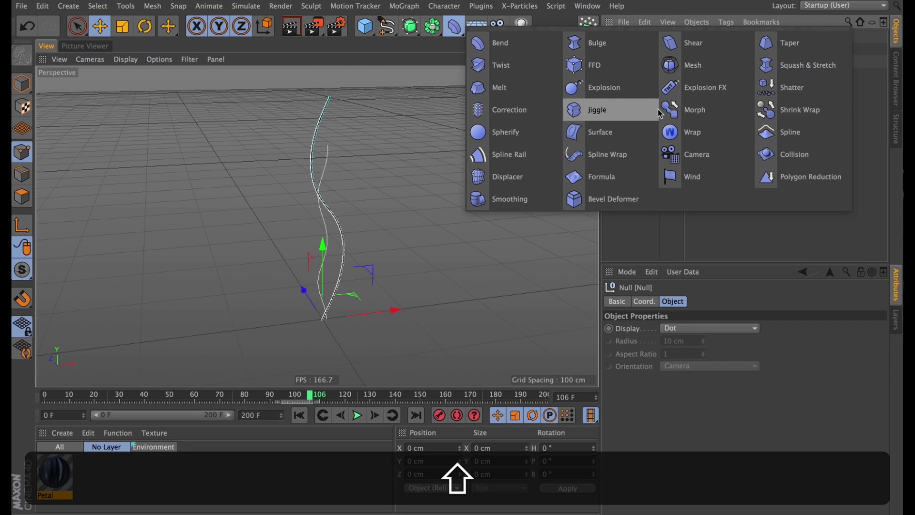
left_click(601, 155, "shift")
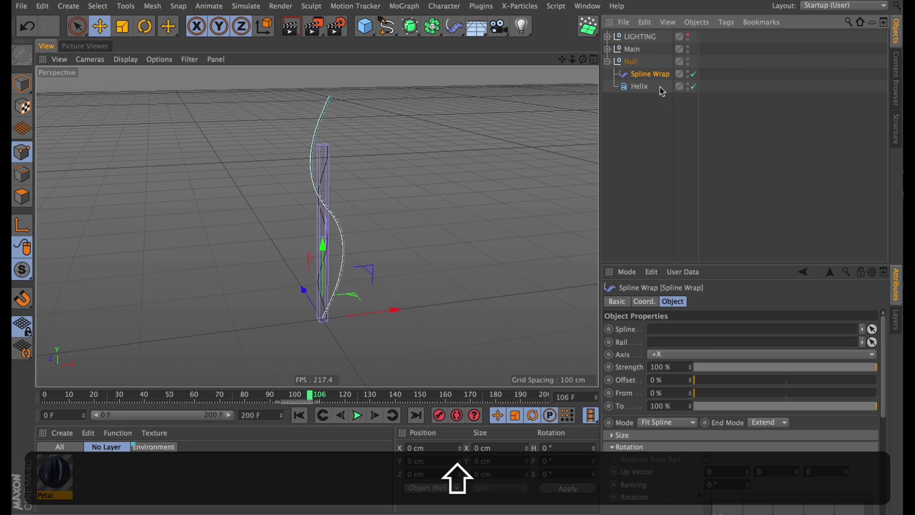
left_click_drag(642, 88, 639, 70)
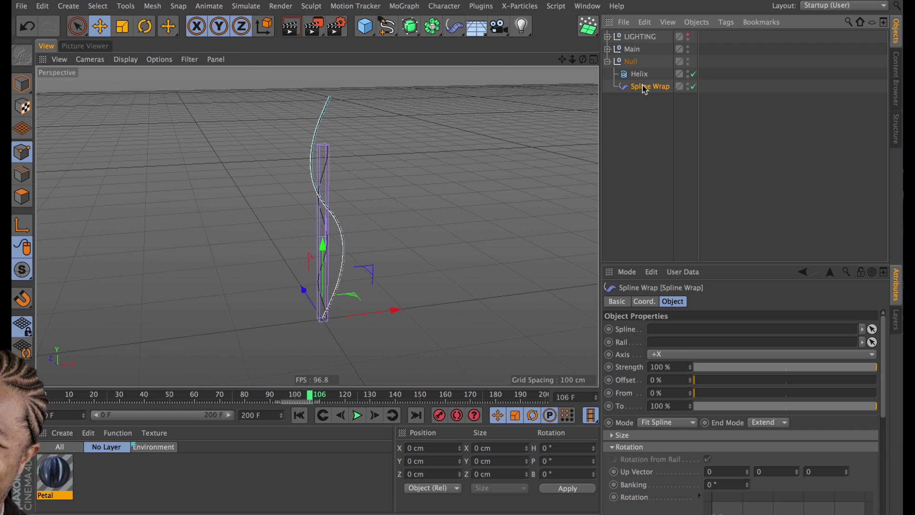
- Rename the null holding the Helix and Spline Wrap as Twirls
left_click(623, 65)
type("Twirls")
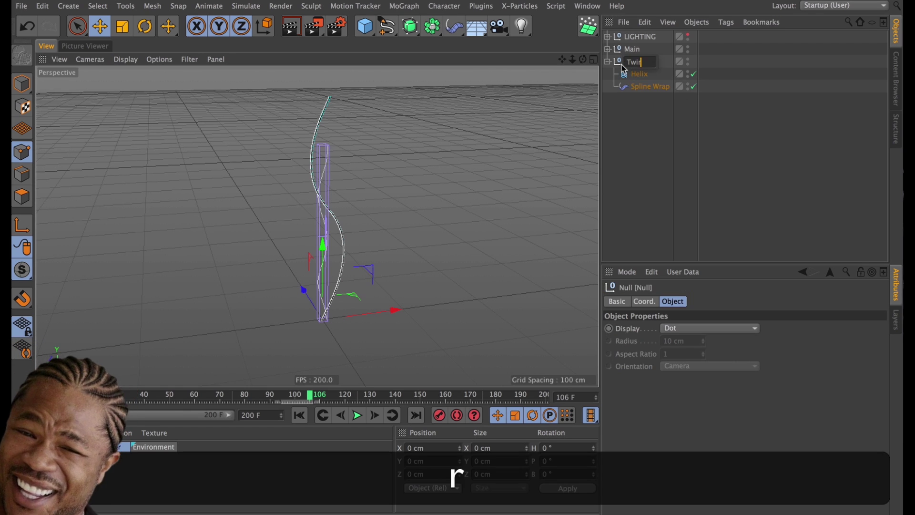
key("Return")
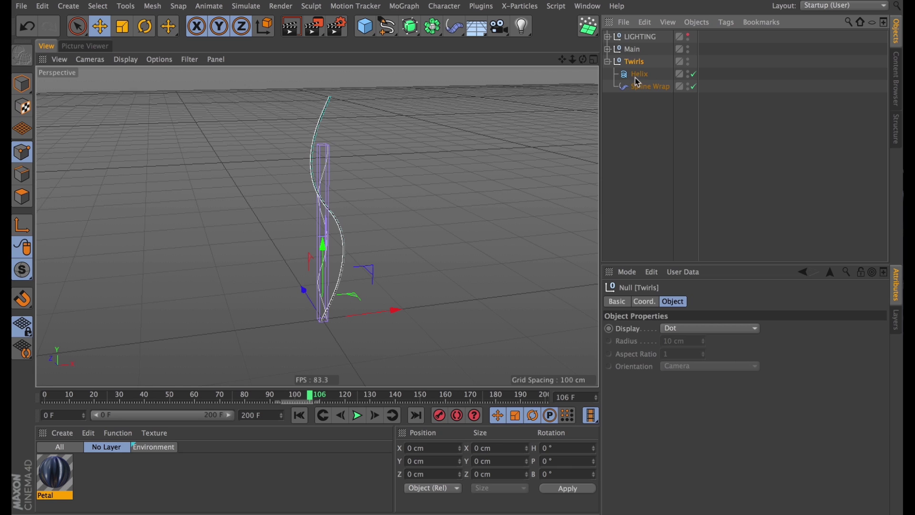
- Assign the MoSpline from Main as the Spline Wrap's target spline
left_click(638, 75)
left_click(637, 87)
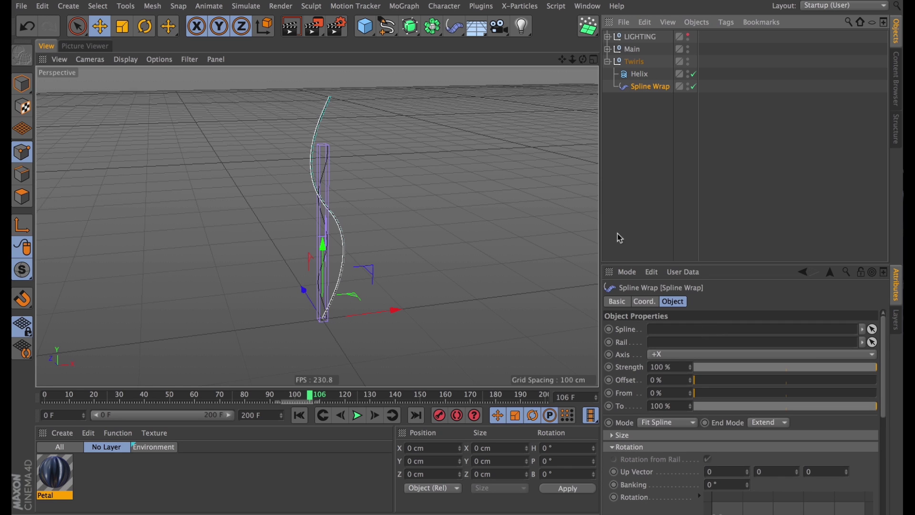
left_click(607, 49)
left_click_drag(642, 80, 662, 332)
left_click_drag(397, 281, 402, 257, "alt")
right_click_drag(358, 299, 352, 305, "alt")
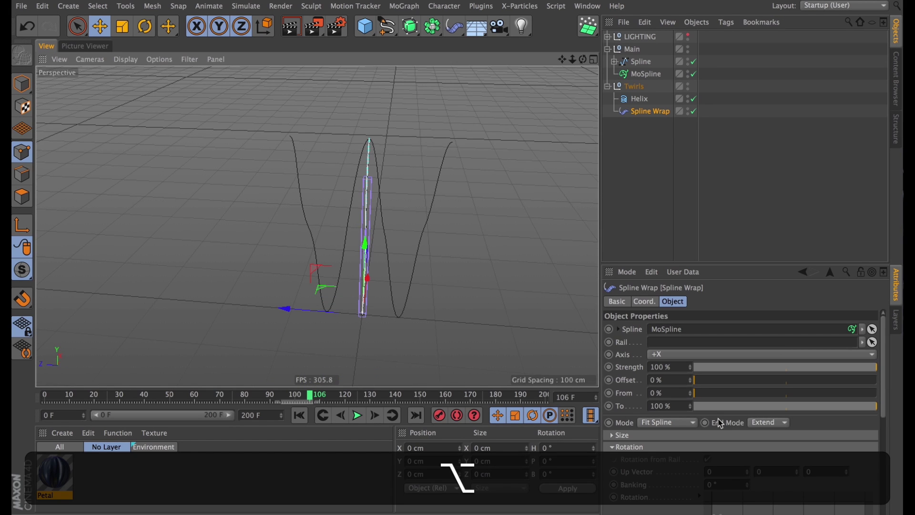
- Set the Spline Wrap's axis to +Y and its mode to Keep Length
left_click(661, 353)
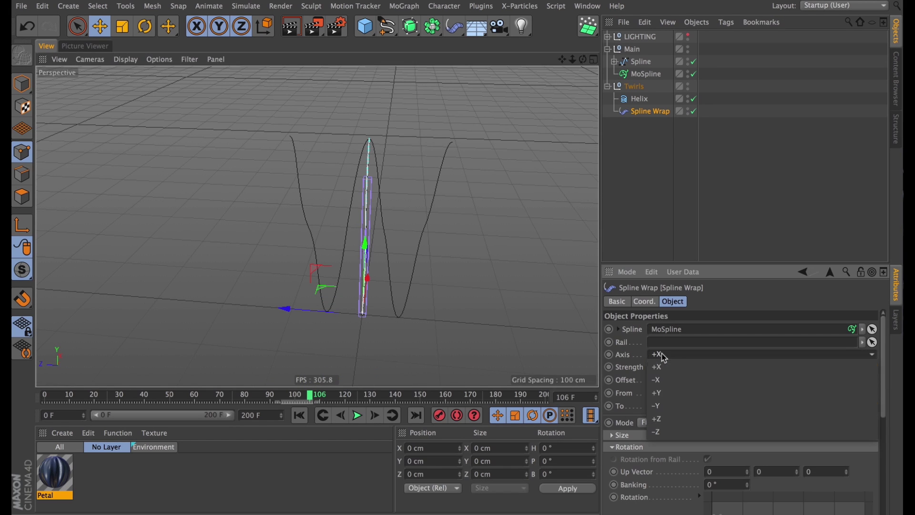
left_click(663, 402)
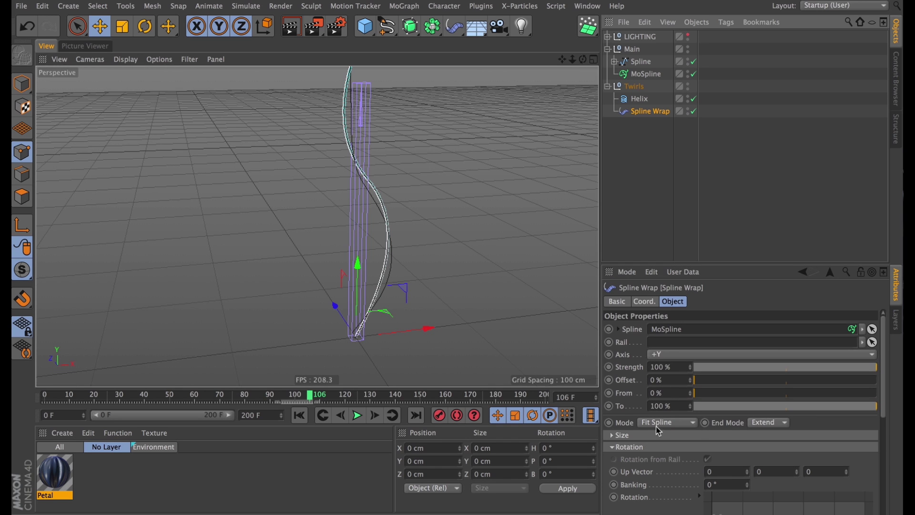
left_click(657, 425)
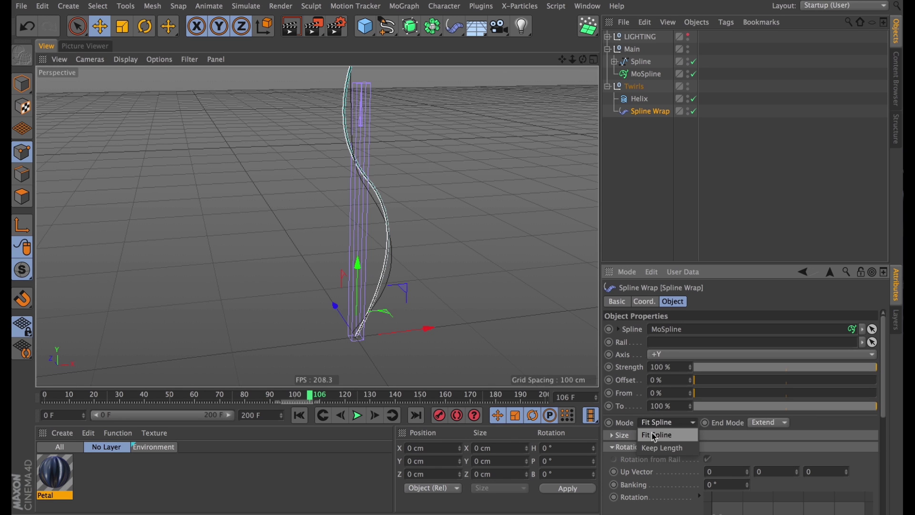
left_click(656, 445)
- Hide the Spline Wrap deformer's cage in the viewport and frame the wrapped Helix
left_click(638, 99)
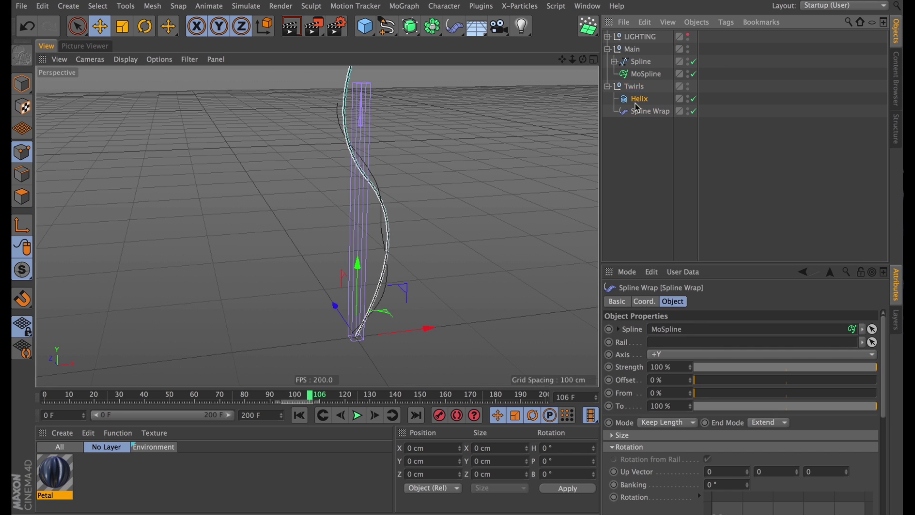
key("alt")
left_click(687, 109, "alt")
middle_click_drag(446, 250, 414, 297, "alt")
left_click_drag(421, 309, 353, 314, "alt")
middle_click_drag(387, 329, 434, 294, "alt")
- Set the Helix's start radius to 10 cm and its end angle to 936°
left_click_drag(723, 330, 720, 330)
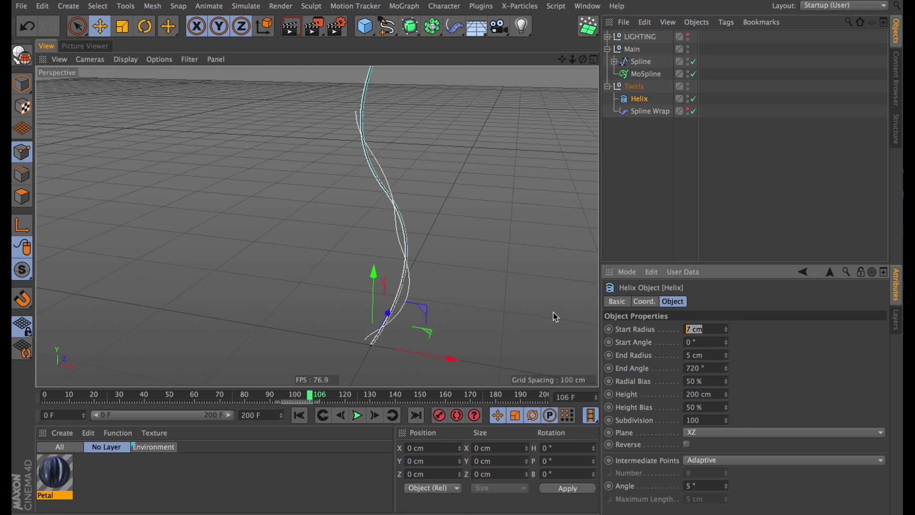
type("10")
key("Return")
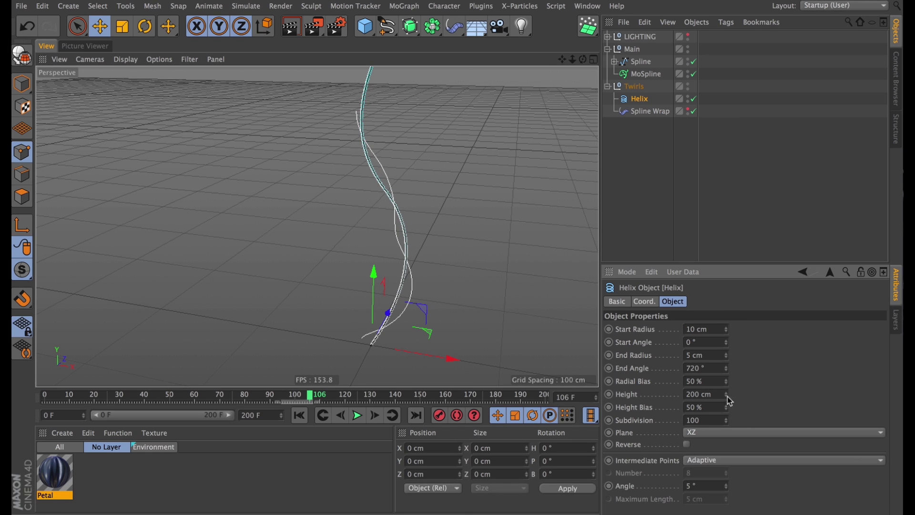
left_click_drag(727, 371, 686, 241)
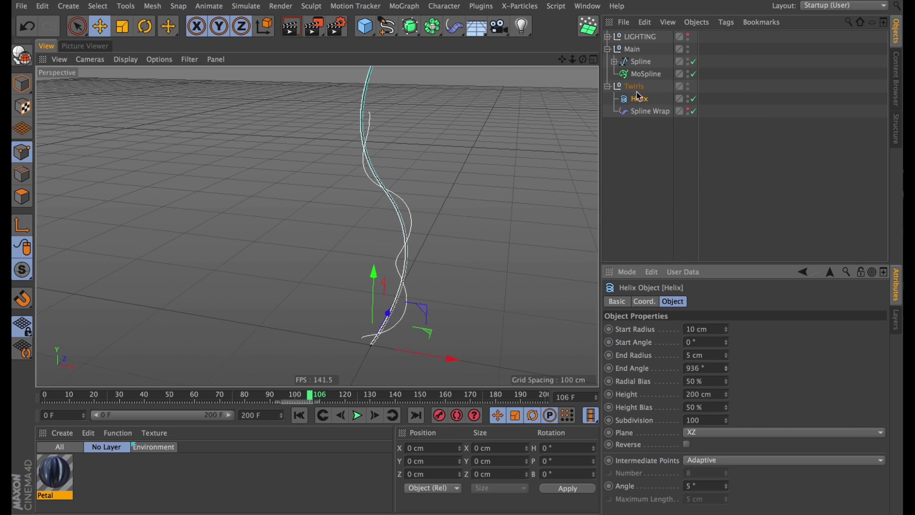
- Duplicate the Helix within Twirls and vary the copy by adjusting its height, end angle and start angle
left_click_drag(638, 99, 646, 104, "super")
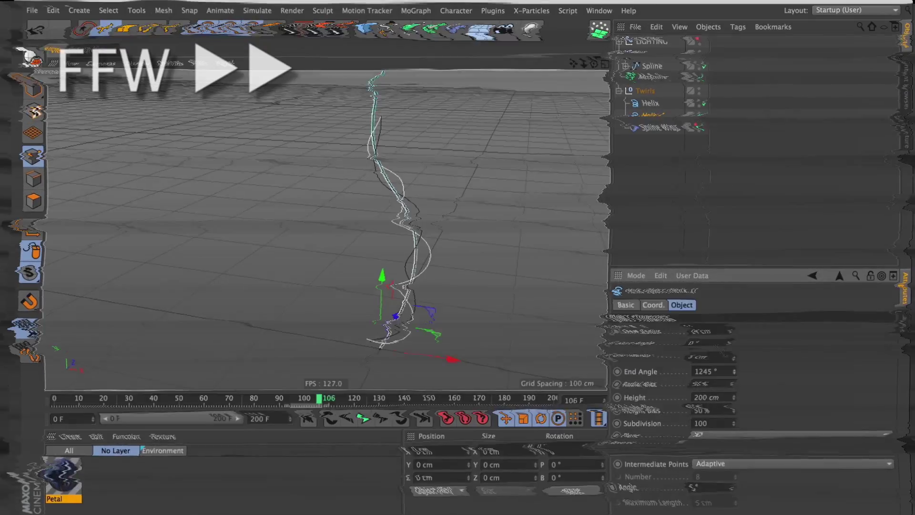
left_click_drag(733, 397, 734, 422)
left_click_drag(736, 372, 736, 495)
left_click_drag(734, 344, 734, 324)
- Duplicate the second helix to make a third twirl and reduce the new copy's height
left_click_drag(650, 115, 653, 121, "super")
middle_click_drag(391, 215, 407, 245, "alt")
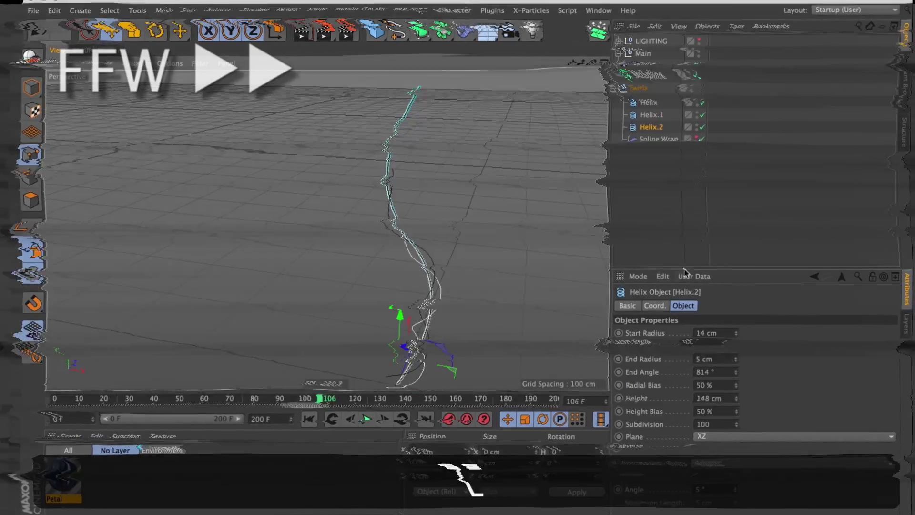
left_click_drag(735, 398, 734, 416)
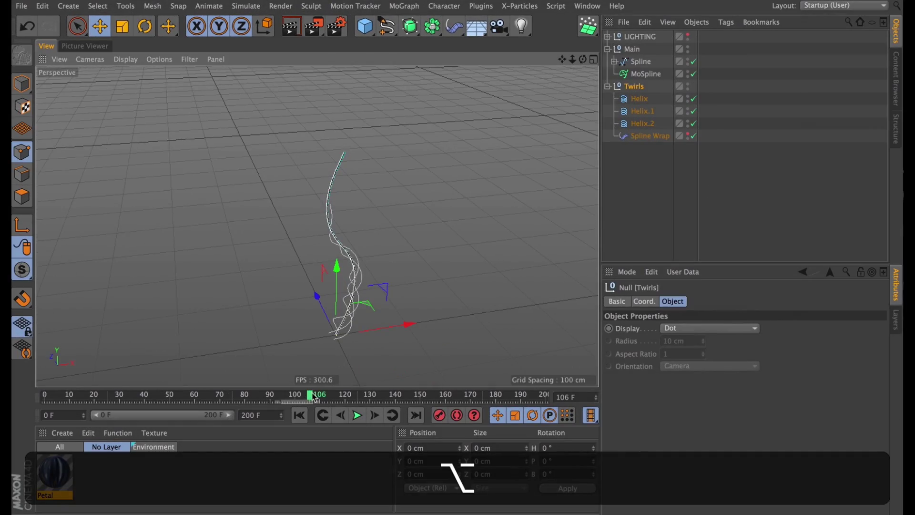
- Play the animation from the early frames to check how the twirls unroll along the main spline
left_click_drag(312, 397, 106, 397)
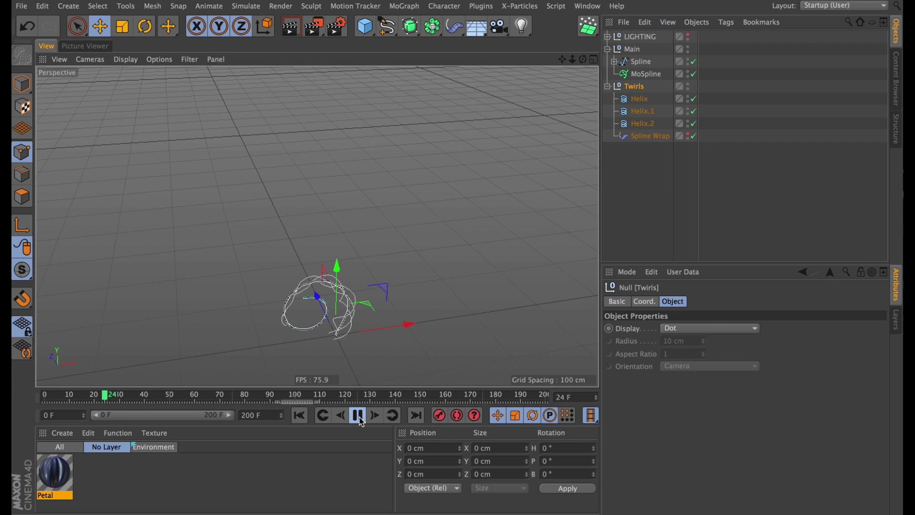
left_click_drag(335, 231, 435, 256, "alt")
key("Escape")
- Make the three helices in Twirls editable and merge them into one spline with Connect Objects + Delete
left_click_drag(661, 89, 640, 120)
right_click(643, 103)
key("Escape")
key("c")
right_click(638, 152)
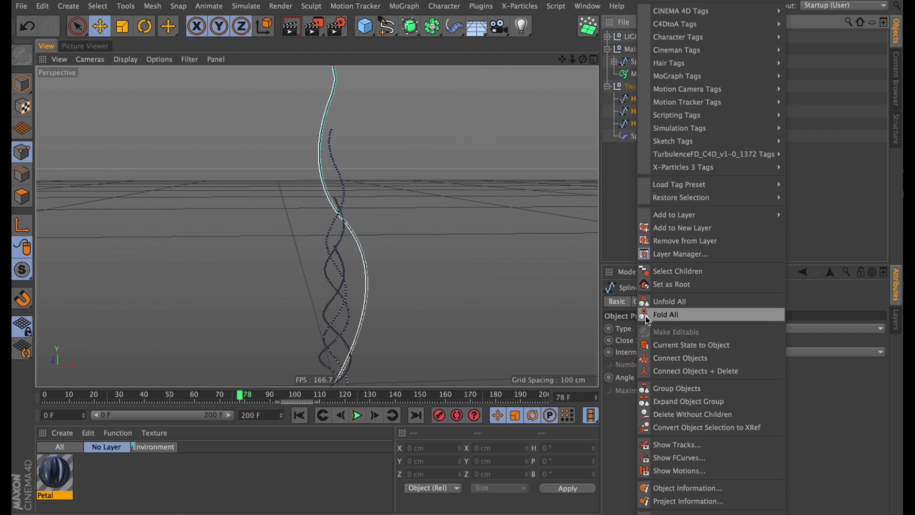
left_click(673, 371)
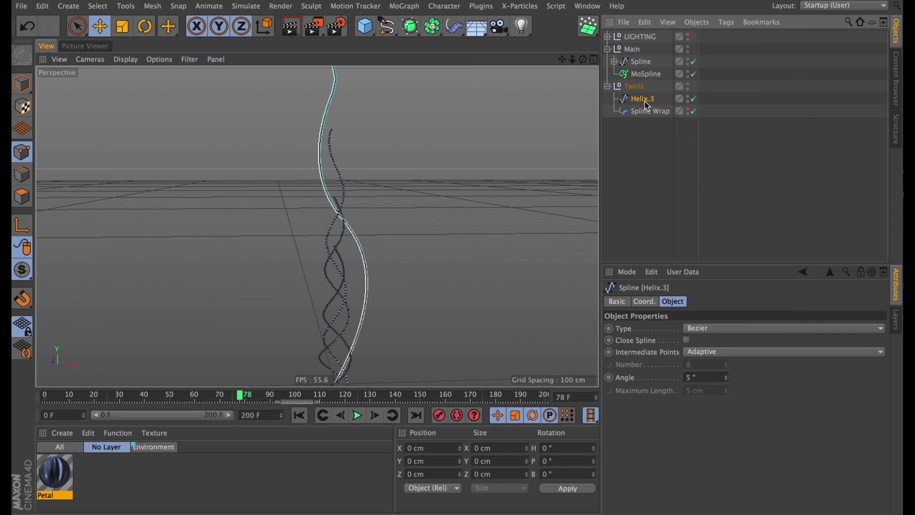
- Copy the MoSpline into the Twirls group, renaming the original MoMain and the copy MoTwirls
left_click(658, 182)
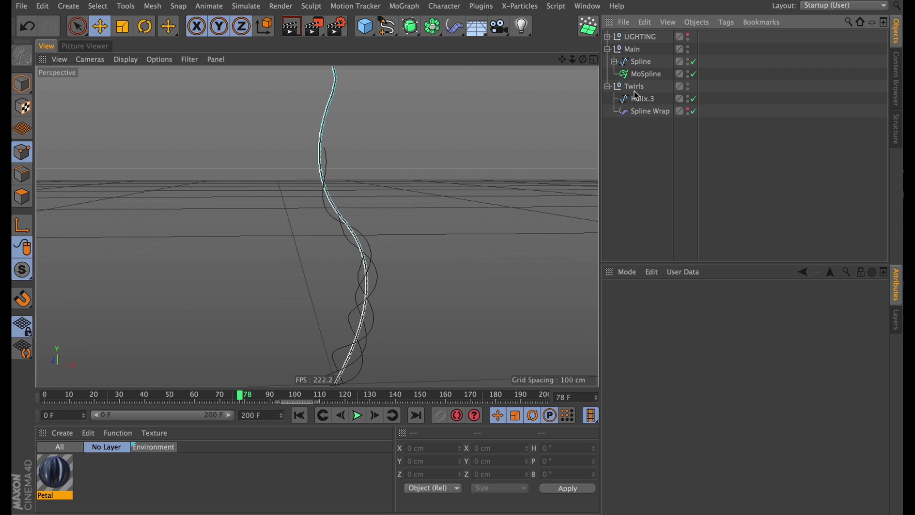
left_click_drag(440, 317, 566, 144, "alt")
left_click(643, 98)
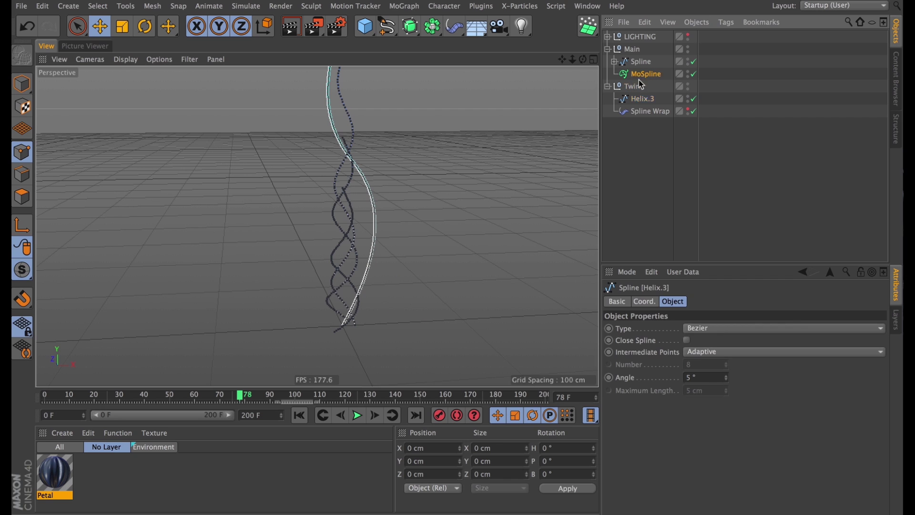
left_click_drag(639, 76, 741, 71, "super")
double_click(644, 76)
type("Main")
key("Down")
key("Down")
key("Down")
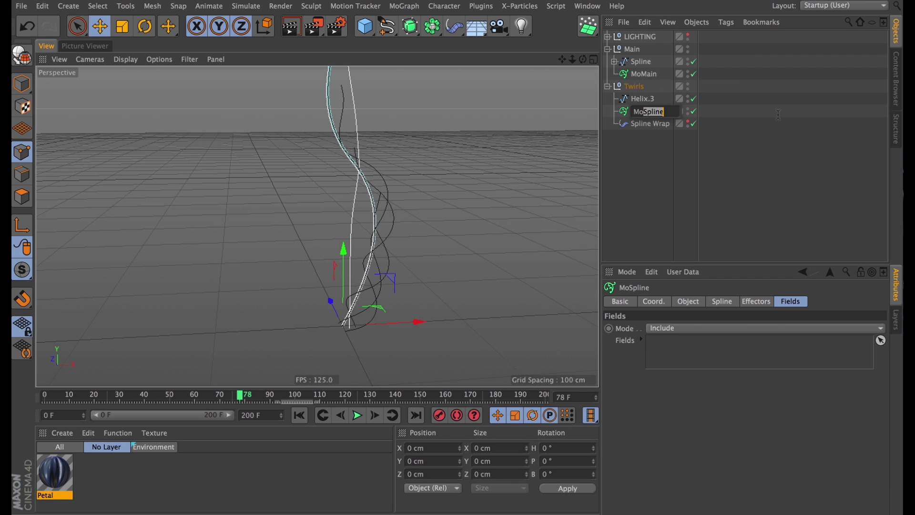
type("Twirls")
key("Return")
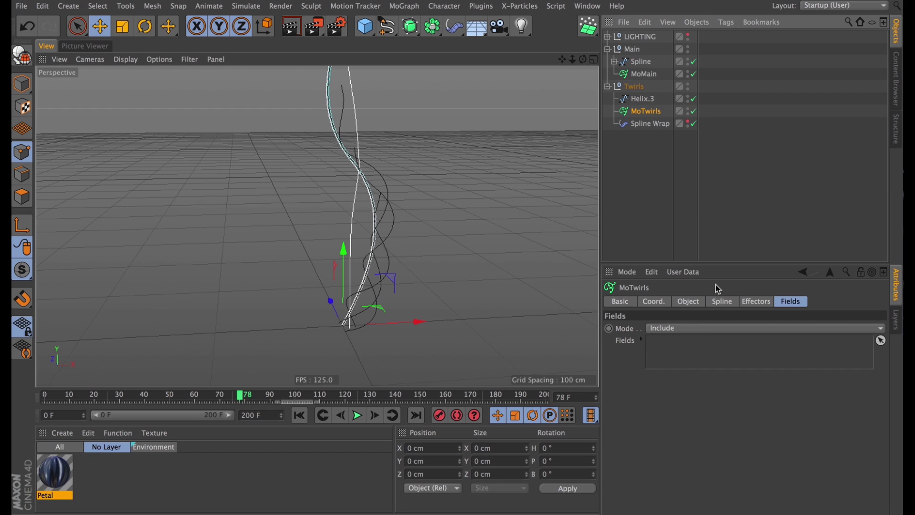
- Assign Helix.3 as the source spline of MoTwirls and move MoTwirls out of the Twirls group
left_click(720, 302)
left_click_drag(640, 102, 685, 339)
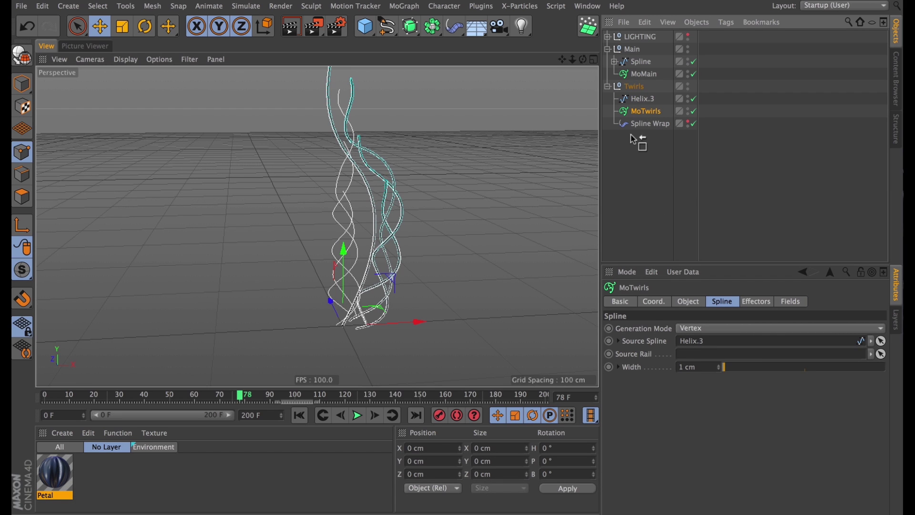
left_click_drag(630, 133, 632, 135)
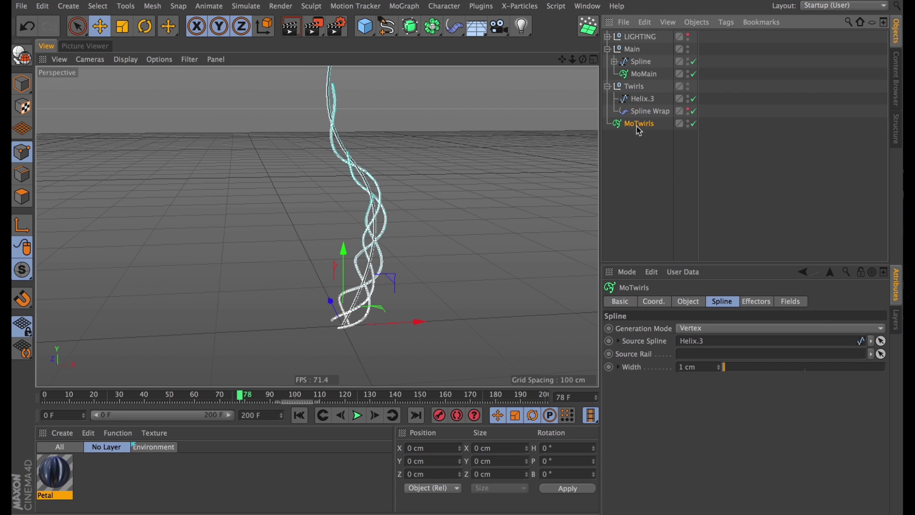
- Group the Twirls null under a new parent null named Twirls and place MoTwirls inside that parent
left_click(608, 87)
left_click(635, 88)
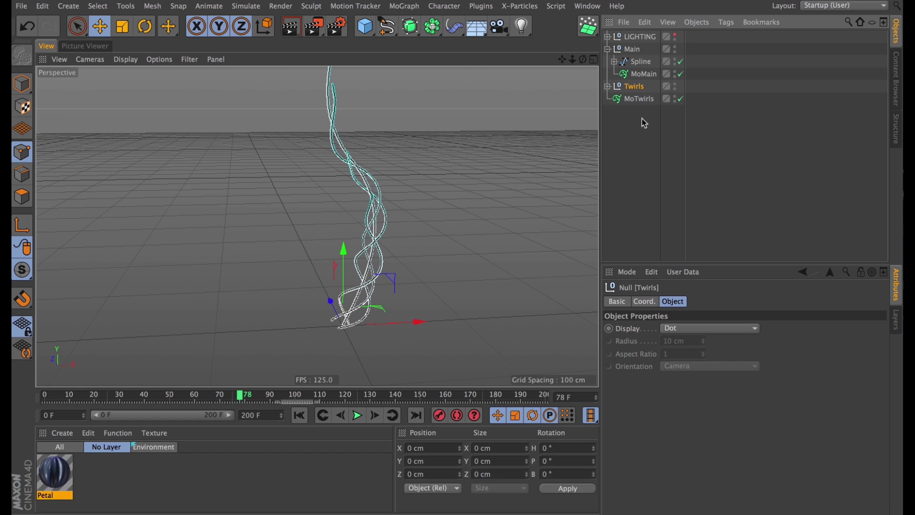
key("alt+g")
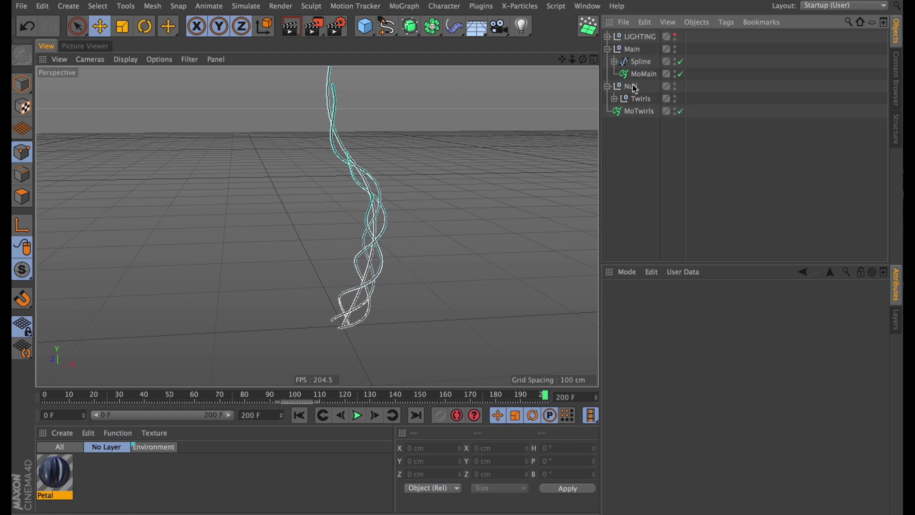
double_click(632, 88)
type("Twirls")
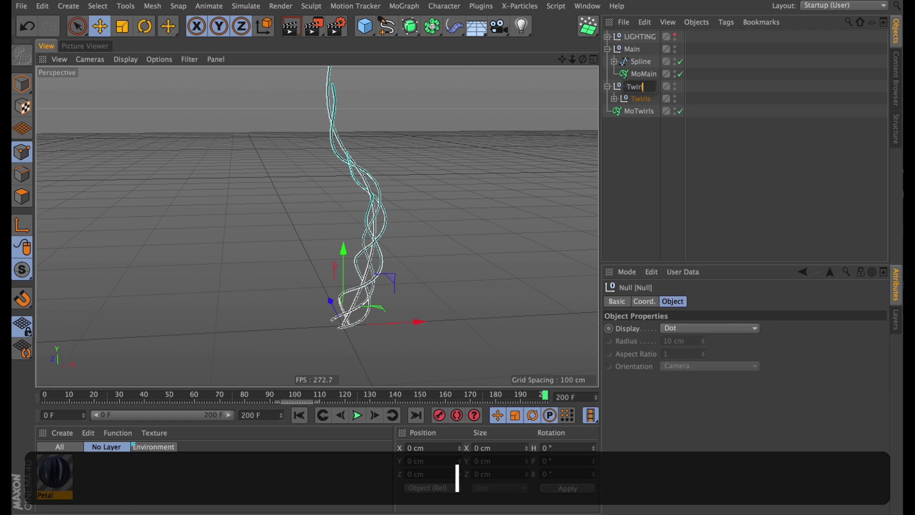
key("Return")
left_click_drag(627, 99, 633, 113)
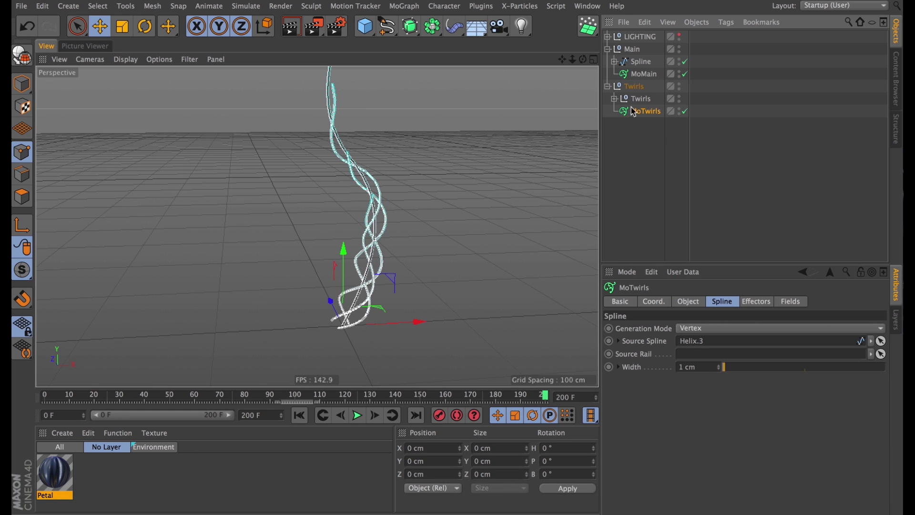
- Set the MoTwirls Grow Mode to Separate Segments and vary its End value to test the growth
left_click(686, 303)
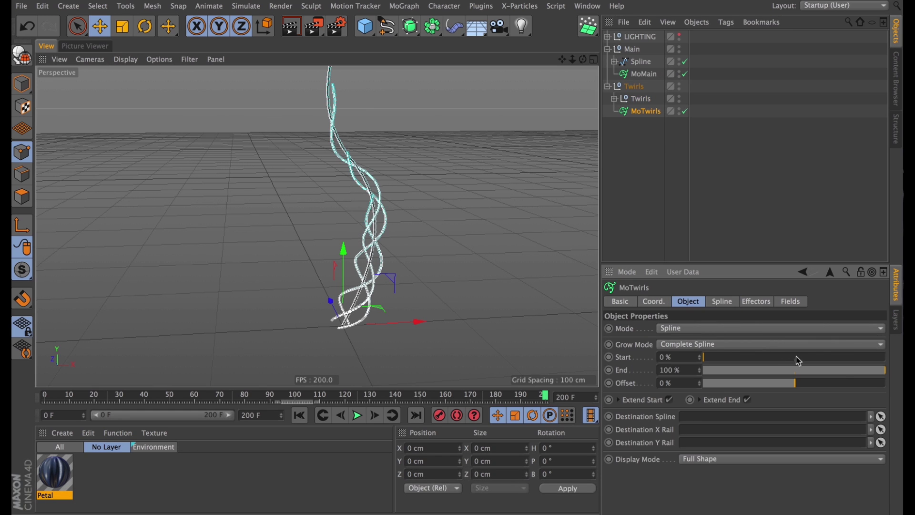
left_click_drag(851, 369, 772, 370)
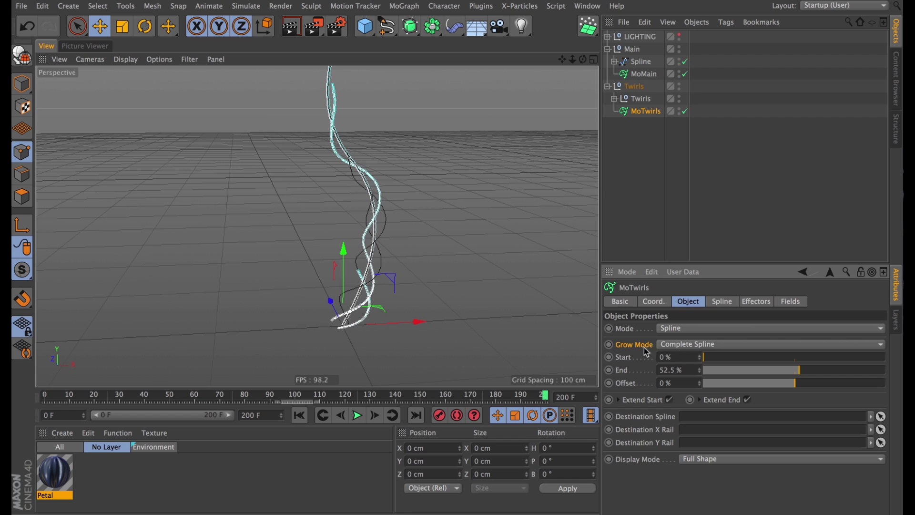
left_click(676, 343)
left_click(672, 370)
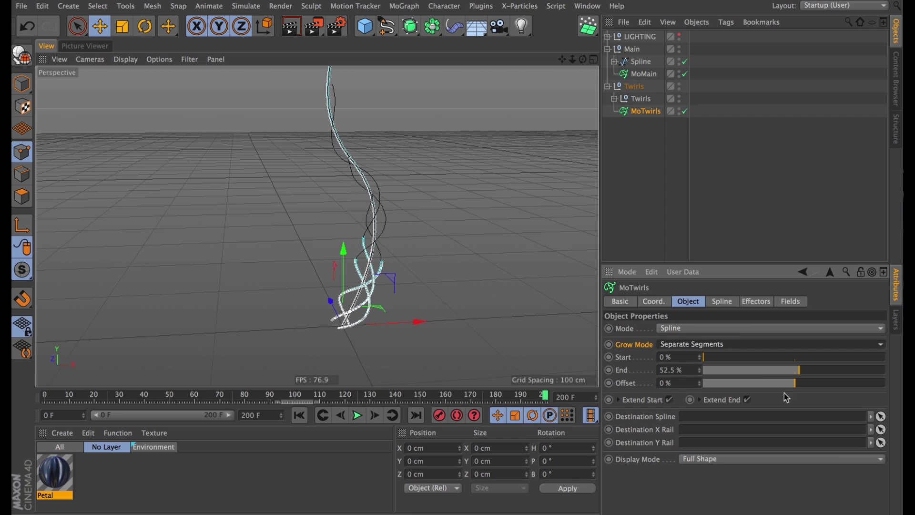
left_click_drag(802, 371, 753, 366)
left_click_drag(802, 342, 895, 318)
- Keyframe the MoTwirls End value at 0 % on frame 0 and 100 % on frame 125
left_click_drag(206, 395, 43, 396)
left_click_drag(770, 371, 613, 375)
left_click_drag(176, 403, 359, 396)
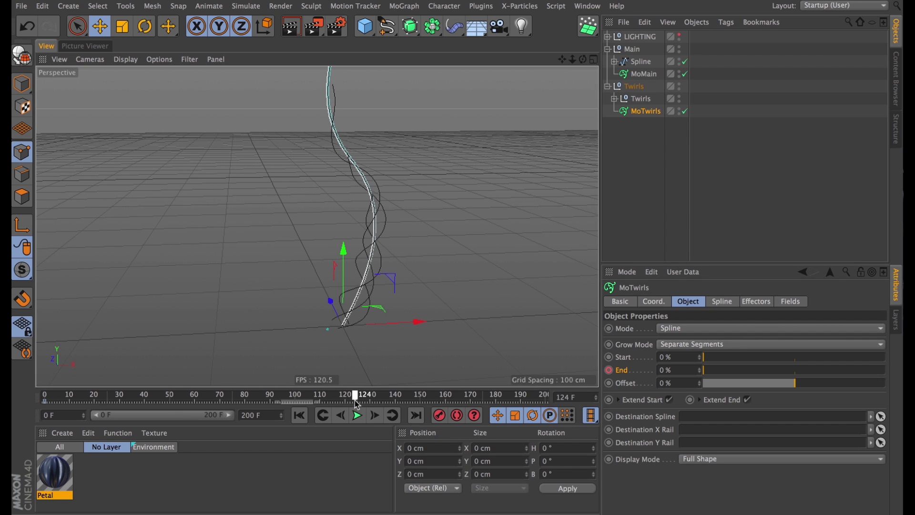
left_click(375, 415)
left_click_drag(728, 376, 885, 372)
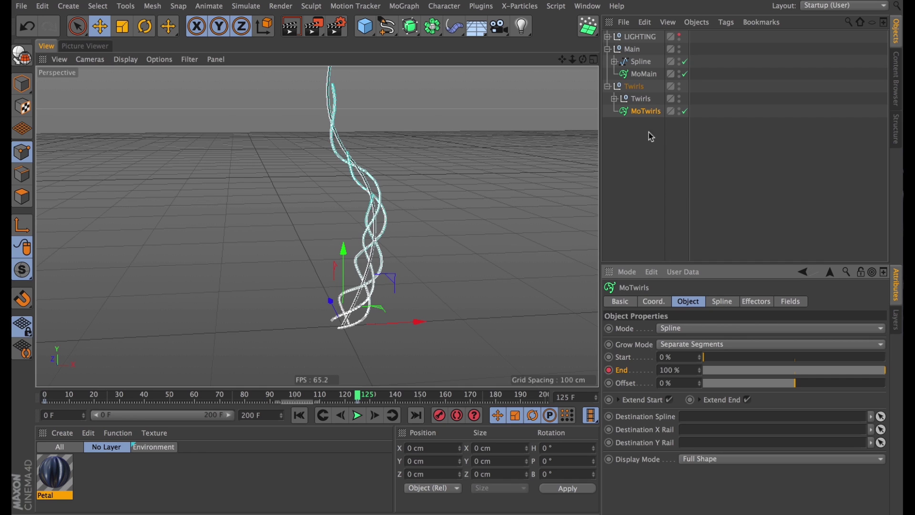
- Play the animation from the start to check how the twirls grow along the main spline
left_click(644, 154)
left_click(327, 416)
left_click(299, 415)
left_click(357, 415)
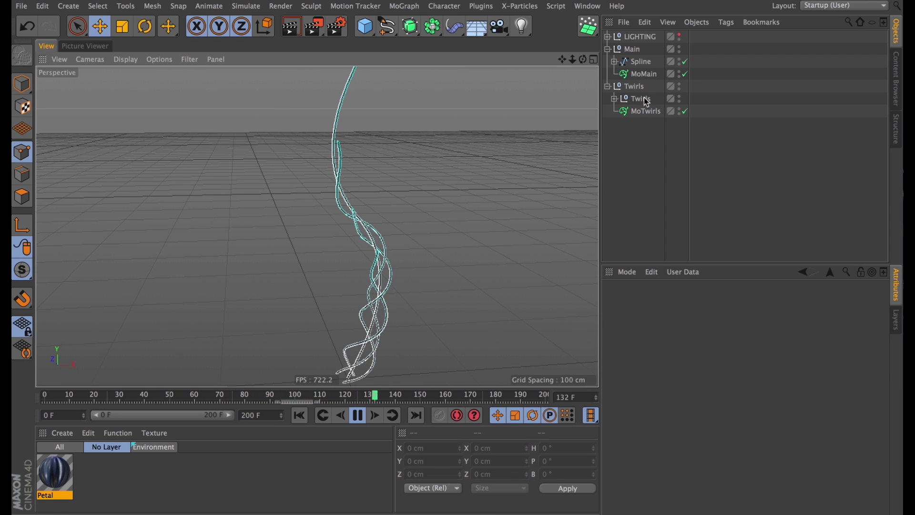
- Ease the MoTwirls End key at frame 125 with a left tangent time of -50 F and left value of 0 %
left_click(641, 111)
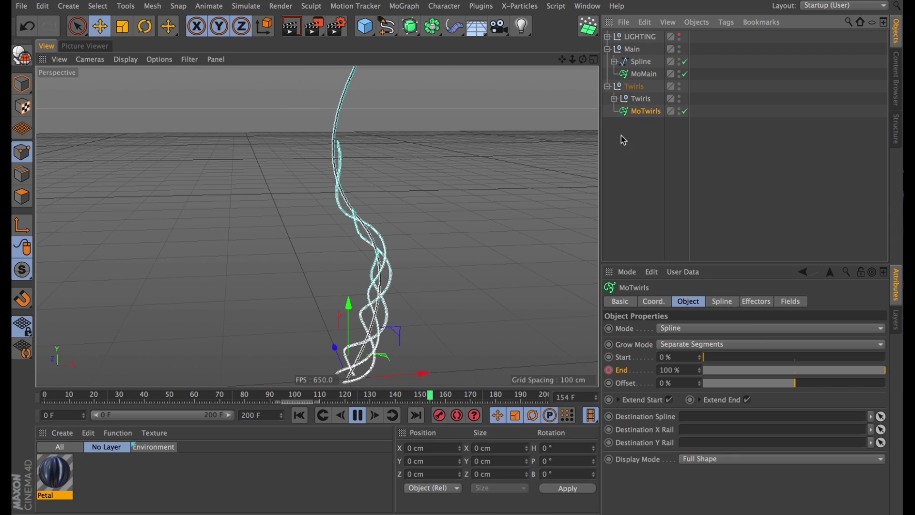
left_click(358, 402)
left_click(691, 371)
double_click(710, 388)
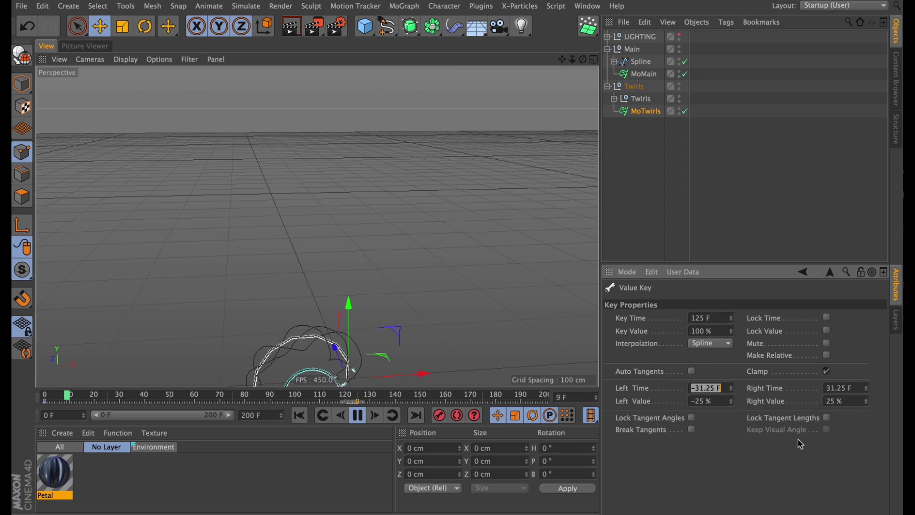
type("-50")
key("Tab")
type("0")
key("Return")
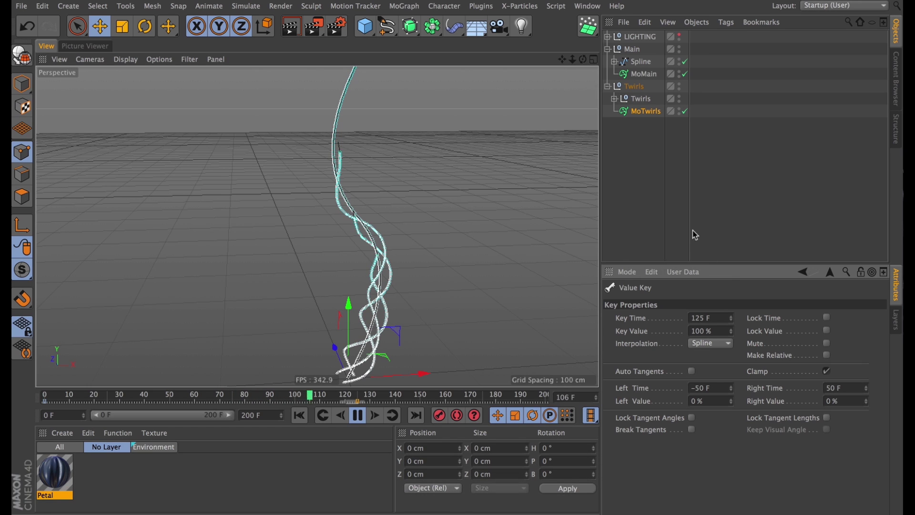
- Stop the playback and collapse the Main and Twirls groups in the object hierarchy
left_click(689, 218)
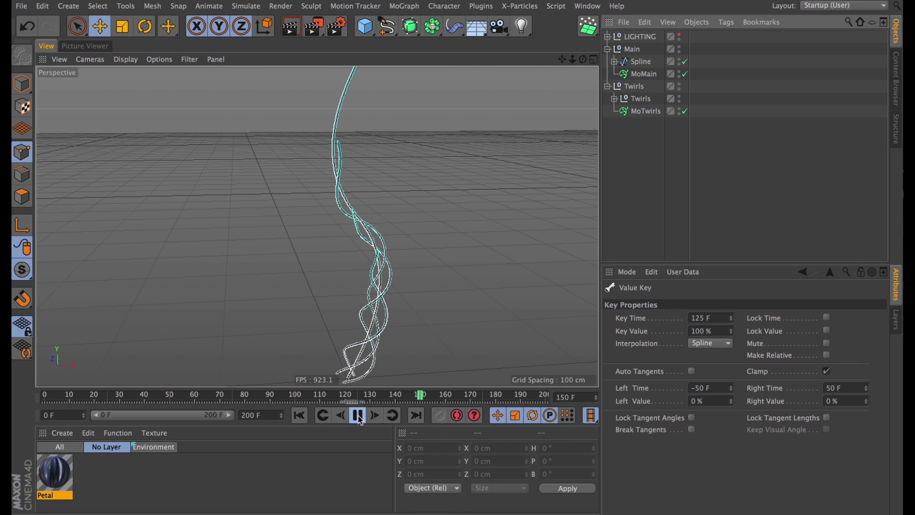
key("Escape")
left_click(608, 49)
left_click(607, 62)
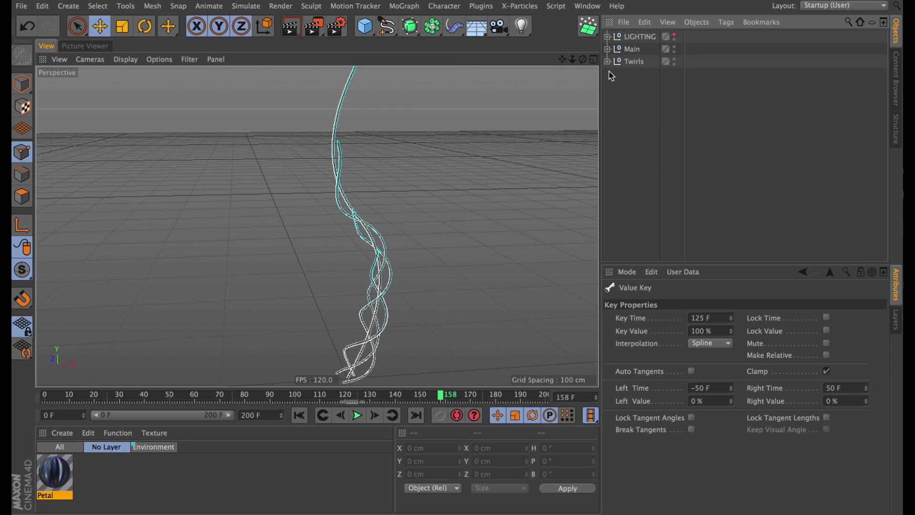
- Add a Plane below Twirls in the object hierarchy, set its width to 100 cm and reduce its height
left_click(367, 24)
left_click(493, 71)
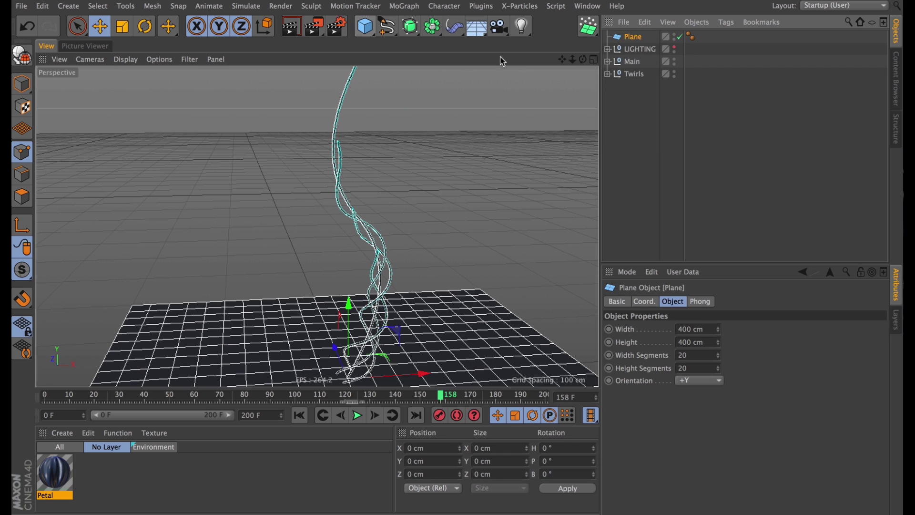
left_click_drag(633, 113, 644, 86)
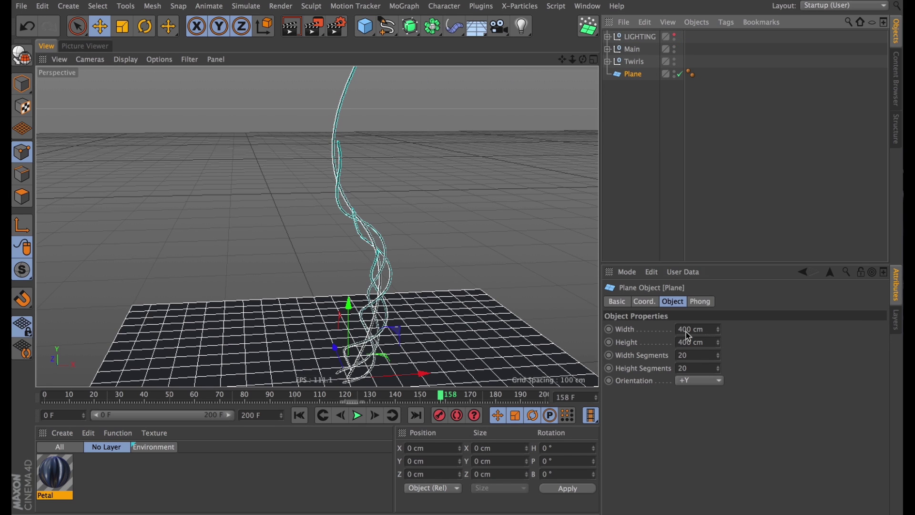
left_click(687, 330)
type("100")
key("Tab")
type("100")
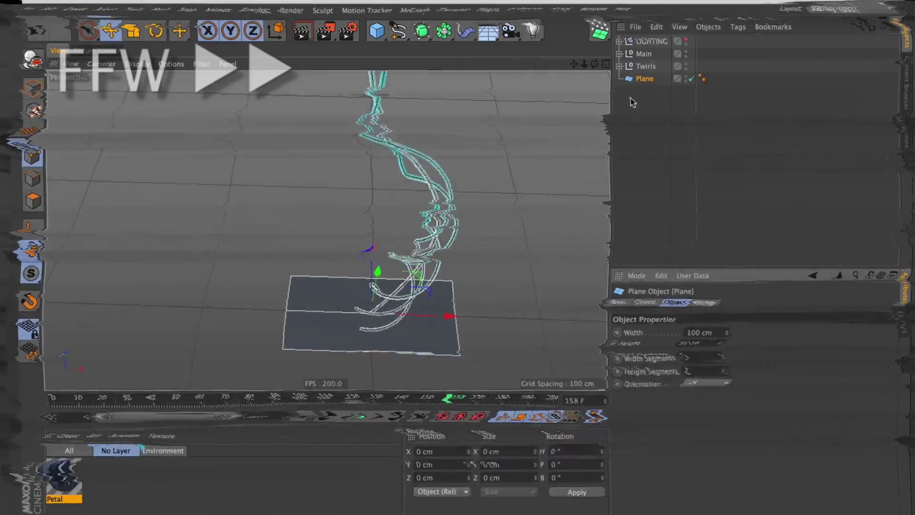
- Make the Plane editable inside a Subdivision Surface and shape its points into a curved, pointed petal
key("c")
left_click(422, 31, "alt")
left_click(88, 31)
key("k")
left_click(331, 356)
left_click_drag(330, 267, 298, 215, "alt")
left_click_drag(299, 214, 257, 229, "alt")
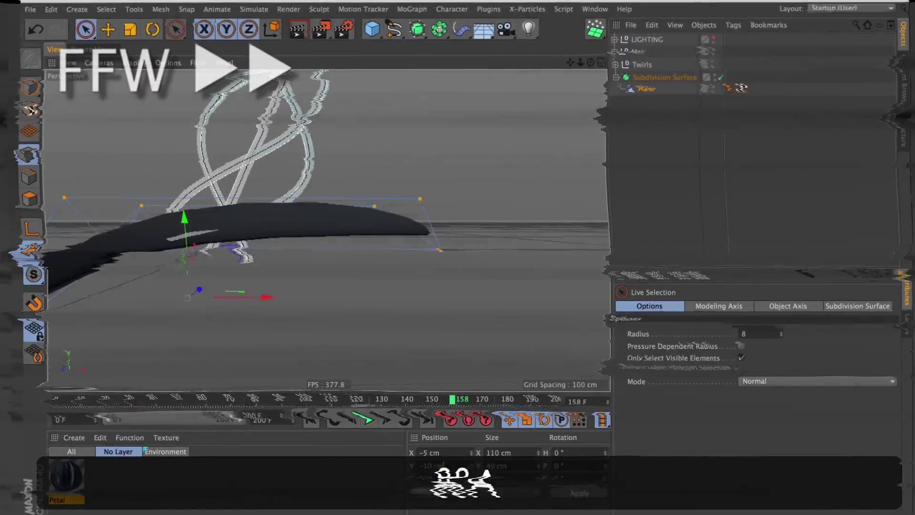
- Set the Subdivision Surface's editor subdivision level to 3
left_click(684, 155)
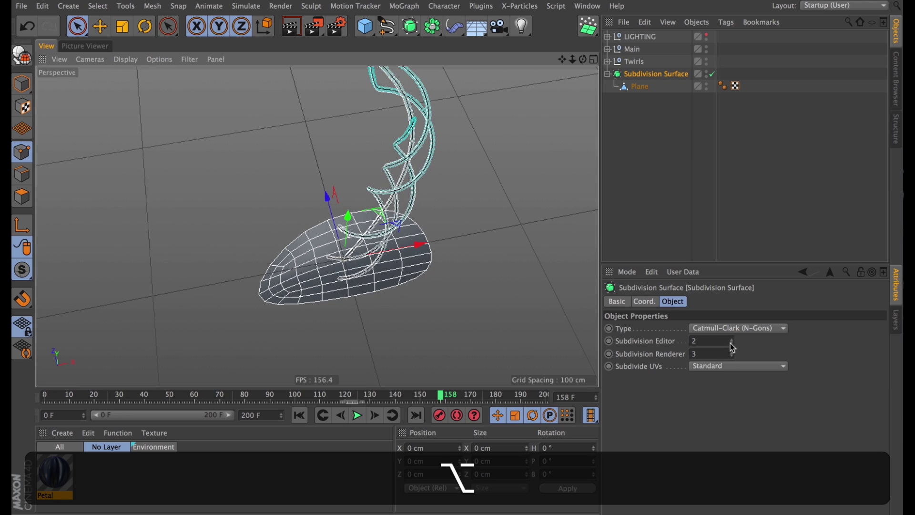
type("3")
left_click(643, 229)
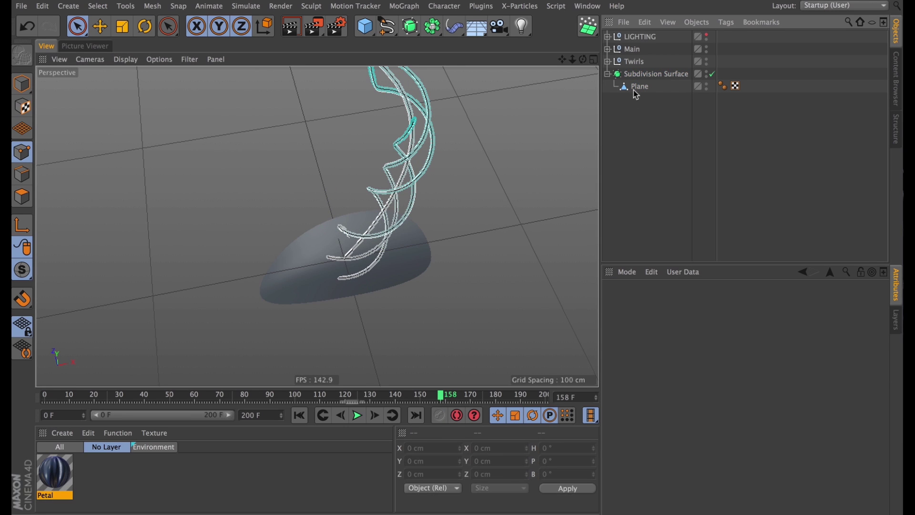
- Add a Cloth Surface as parent of the petal Plane and set its thickness to 1 cm
left_click(637, 86)
left_click(404, 6)
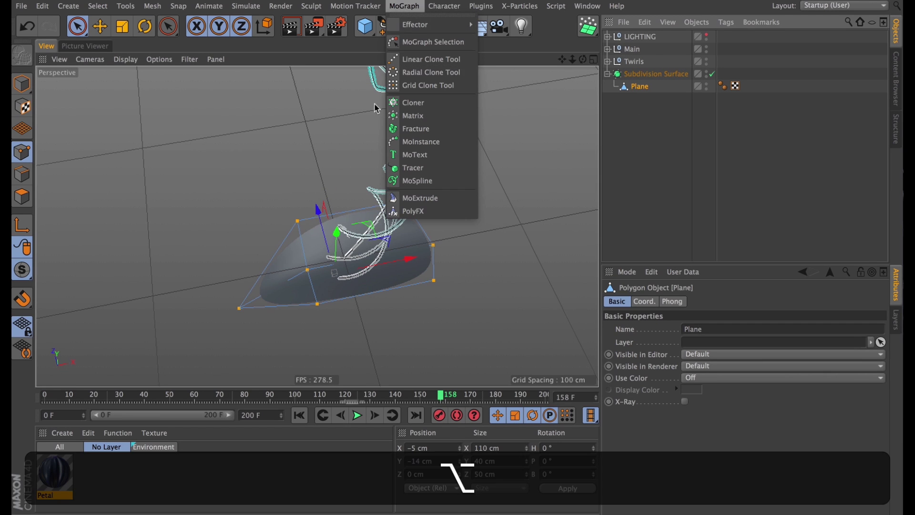
left_click(322, 100)
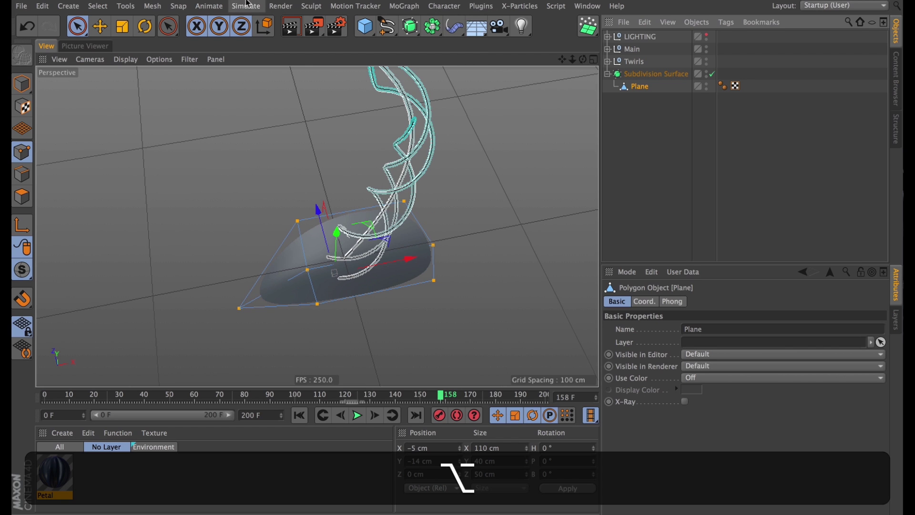
left_click(246, 6)
mouse_move(260, 24)
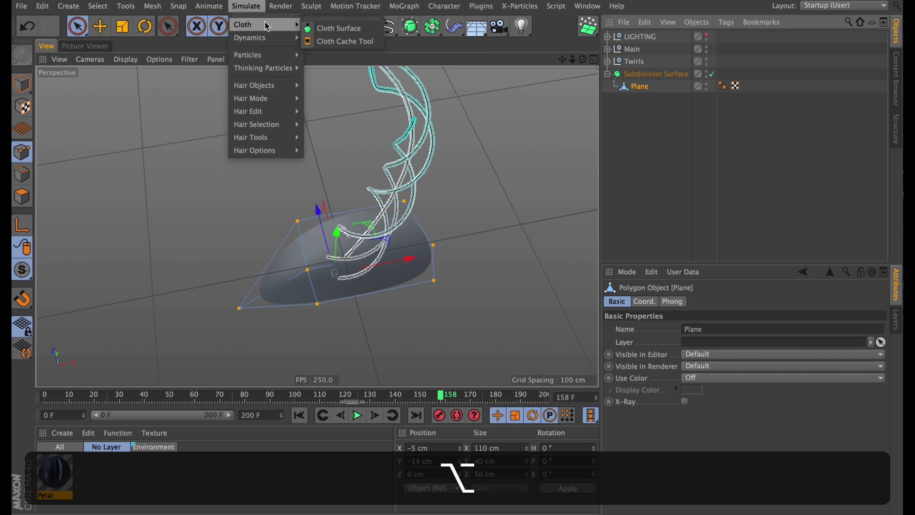
left_click(339, 29)
left_click(691, 328)
key("BackSpace")
left_click_drag(683, 355, 578, 347)
type("1")
key("Return")
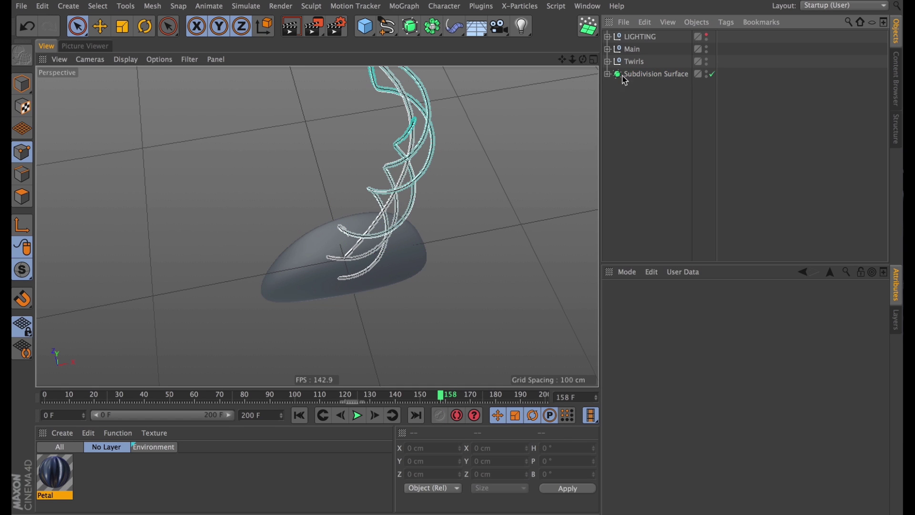
- Add a Cylinder for the petal's stem and set its orientation to +X
left_click(625, 75)
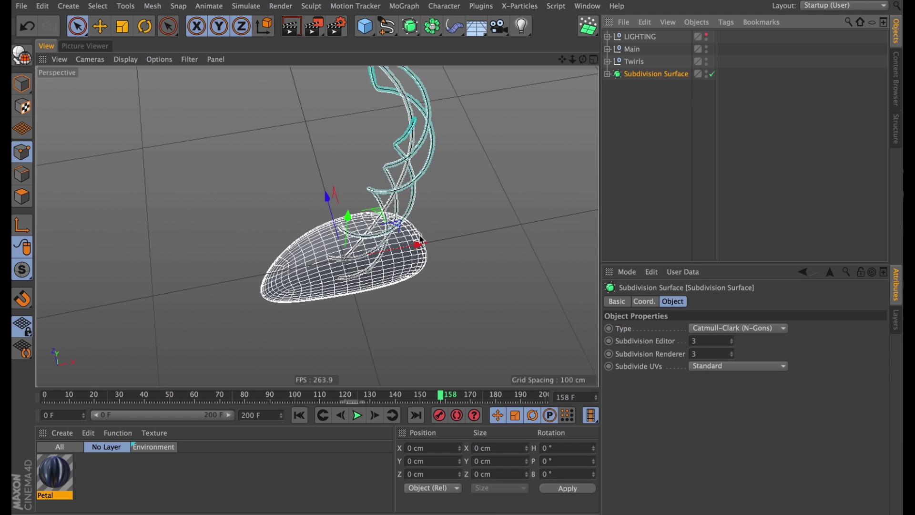
left_click_drag(363, 27, 597, 41)
left_click(698, 382)
left_click(696, 363)
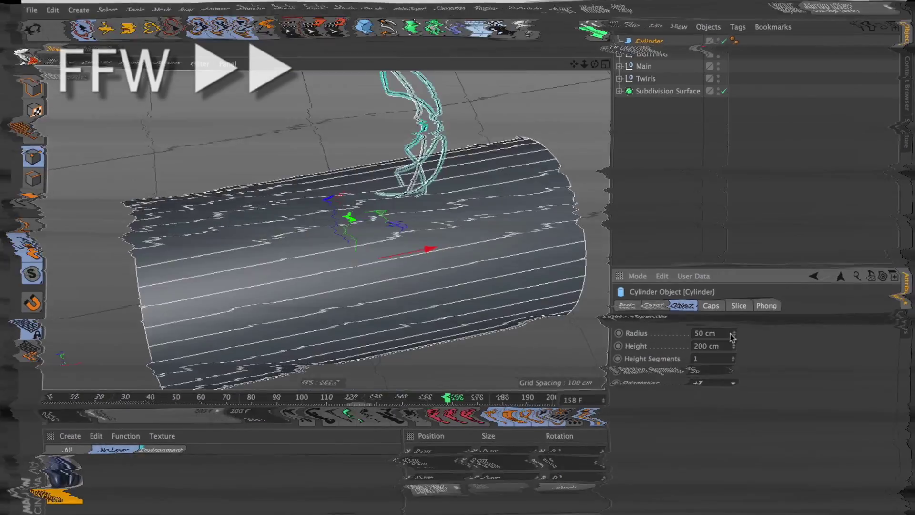
- Set the Cylinder's radius to 0.5 cm, height to 100 cm, height segments to 1 and rotation segments to 8
left_click_drag(707, 329, 567, 291)
type("10.5")
left_click_drag(696, 368, 667, 368)
type("8")
right_click_drag(534, 222, 566, 223, "alt")
type("1")
- Move the Cylinder along X to the petal's rounded end and set its radius to 1 cm
left_click_drag(320, 270, 482, 239, "shift")
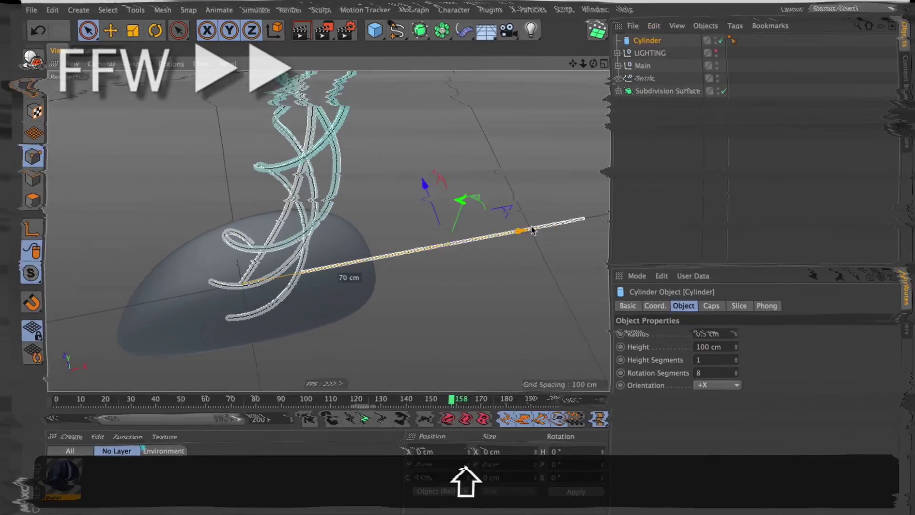
left_click_drag(429, 305, 380, 241, "alt")
right_click_drag(379, 241, 290, 264, "alt")
left_click_drag(289, 263, 333, 324, "alt")
double_click(700, 333)
type("1")
key("Return")
- Nudge the Cylinder vertically to line up with the petal's end and turn off its caps
left_click_drag(461, 287, 458, 234, "alt")
left_click_drag(449, 198, 449, 204)
left_click_drag(443, 238, 430, 285, "alt")
left_click(712, 305)
left_click(663, 333)
right_click_drag(430, 286, 452, 275, "alt")
left_click(672, 301)
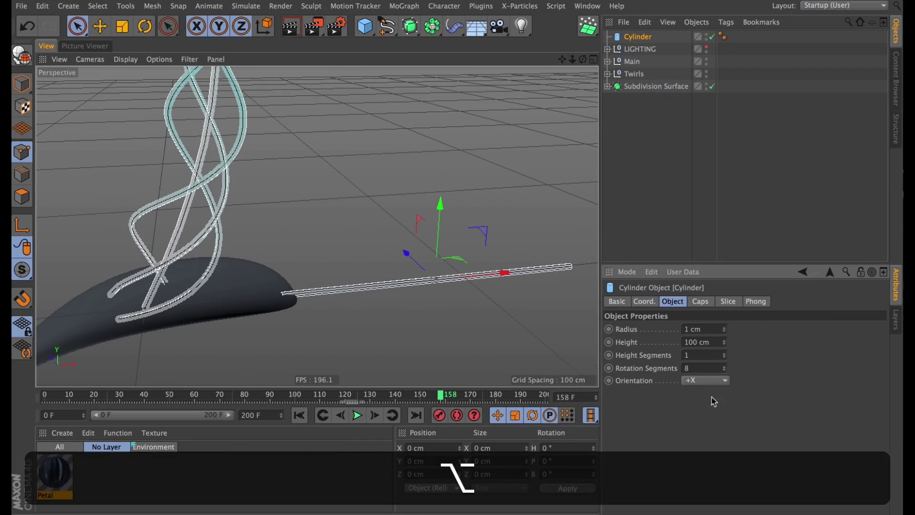
- Set the stem Cylinder's height segments to 10
type("10")
key("Return")
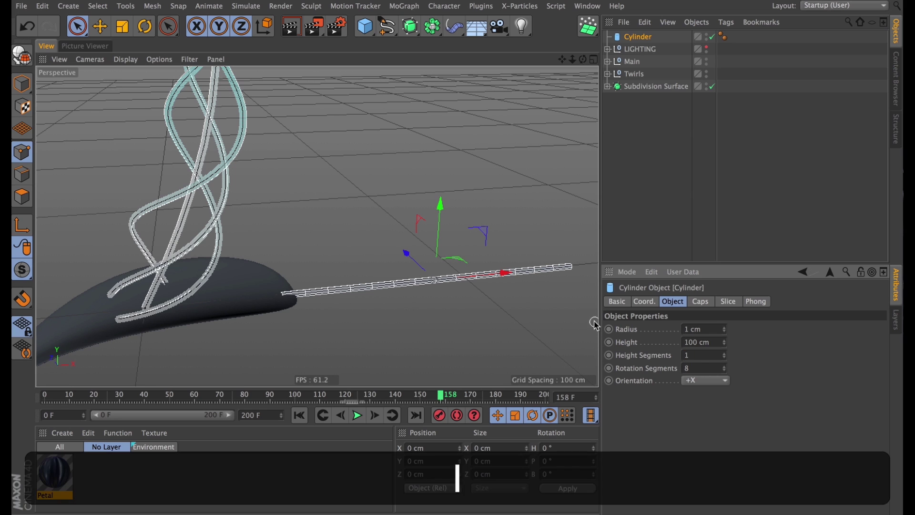
left_click(624, 22)
key("Escape")
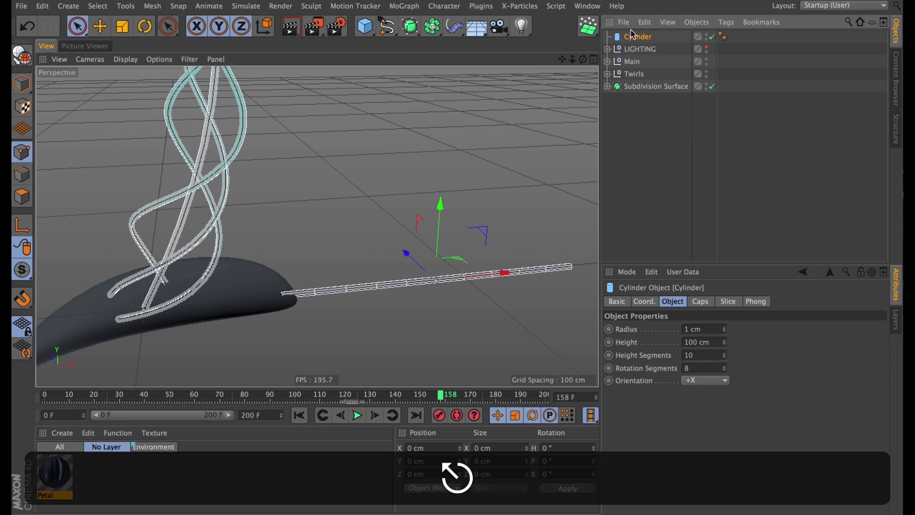
- Place the Cylinder below the Subdivision Surface, group both objects in a null and name it Leaf1
left_click_drag(629, 100, 630, 95)
left_click(636, 74)
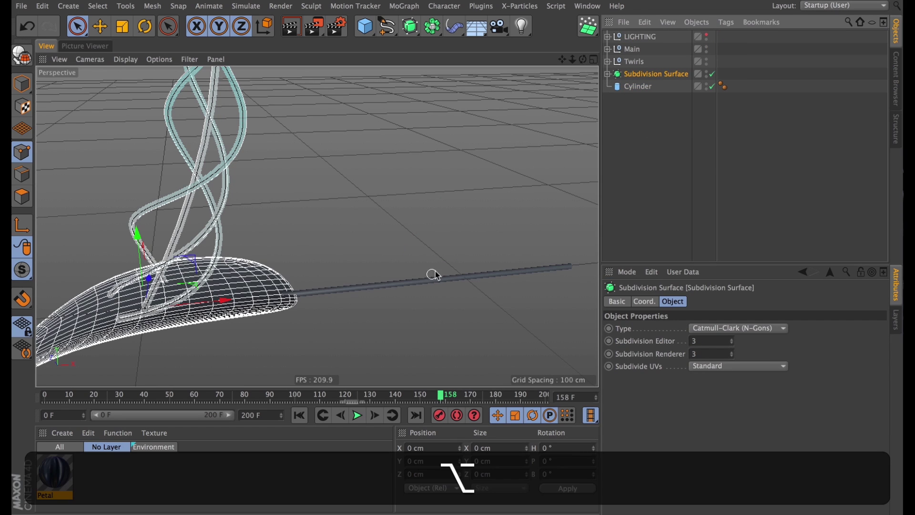
left_click(636, 86, "shift")
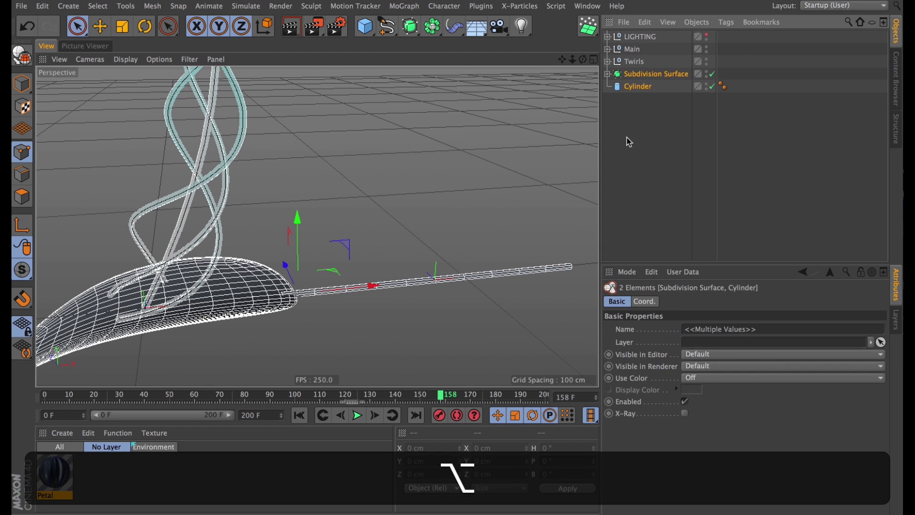
key("alt+g")
left_click(607, 75)
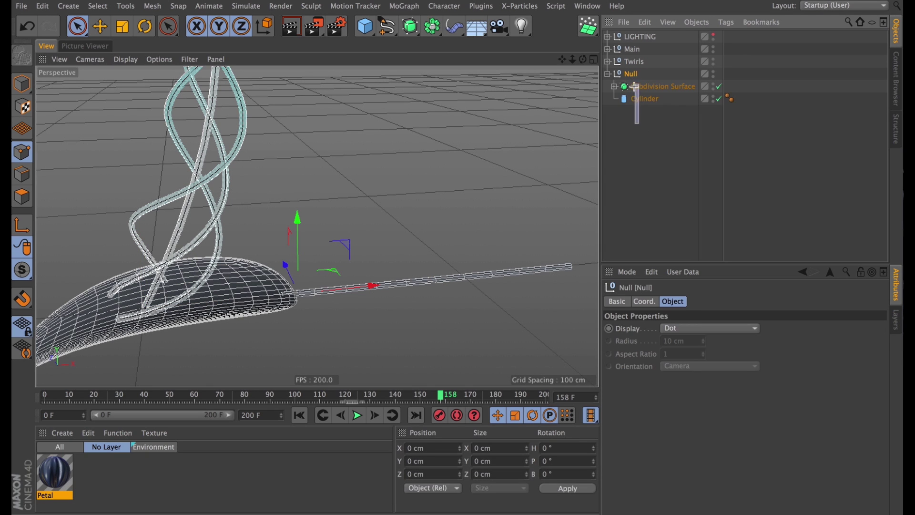
double_click(630, 74)
type("Leaf1")
key("Return")
- Move only the axis of the Leaf1 null along X to the free end of the stem
left_click(607, 75)
left_click(22, 84)
left_click_drag(405, 317, 563, 289, "alt")
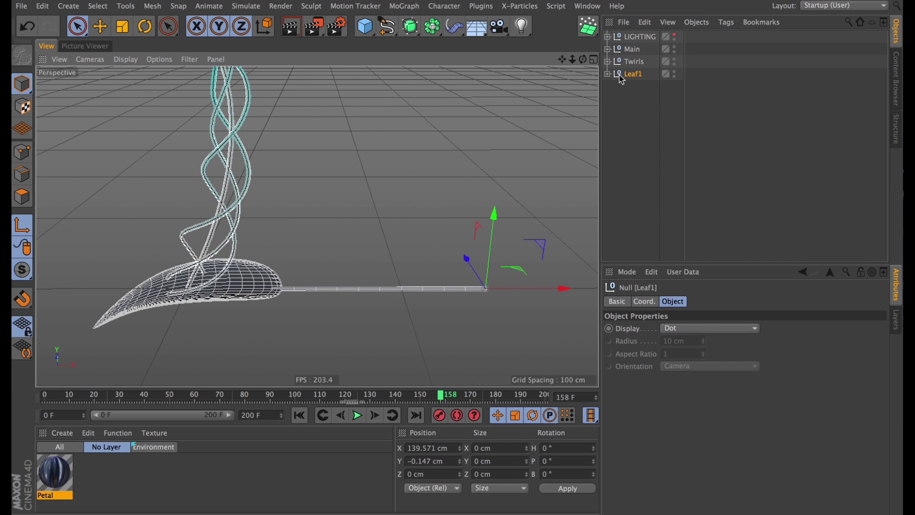
- Add a Bend deformer inside Leaf1 below the Cylinder and set its strength to 75°
left_click(607, 73)
left_click_drag(454, 27, 526, 41)
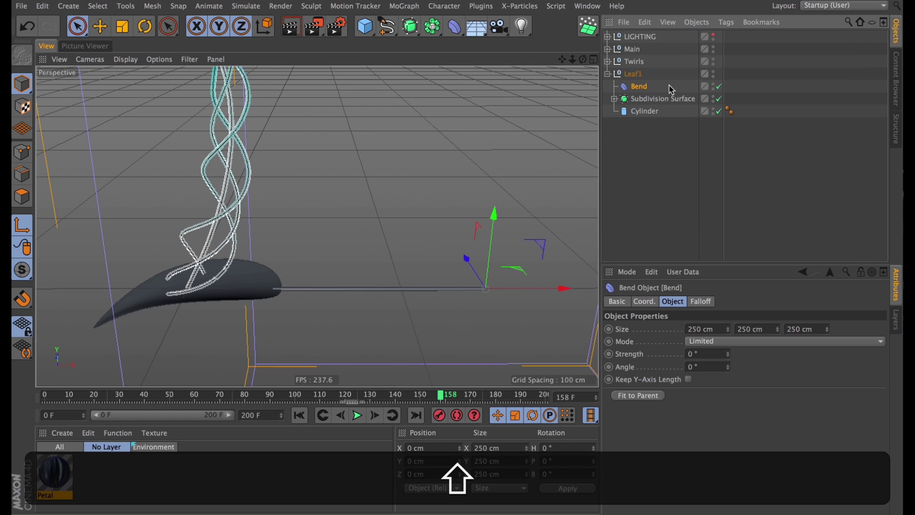
left_click_drag(632, 115, 632, 116)
left_click_drag(728, 353, 727, 302)
right_click_drag(548, 267, 505, 255, "alt")
middle_click_drag(505, 255, 424, 260, "alt")
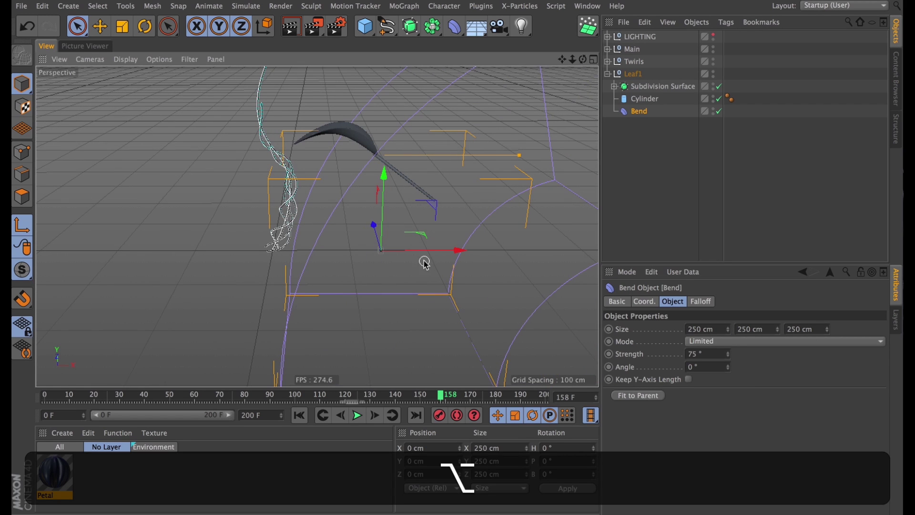
- Rotate the Bend deformer to -90° bank and shift it along X toward the petal, to about -100 cm
key("r")
left_click_drag(404, 210, 310, 223, "shift")
key("e")
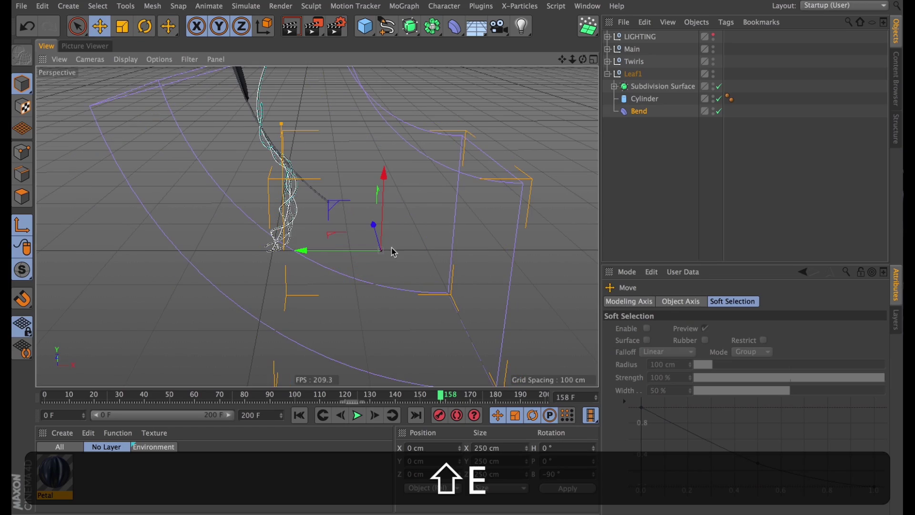
left_click_drag(322, 256, 247, 252)
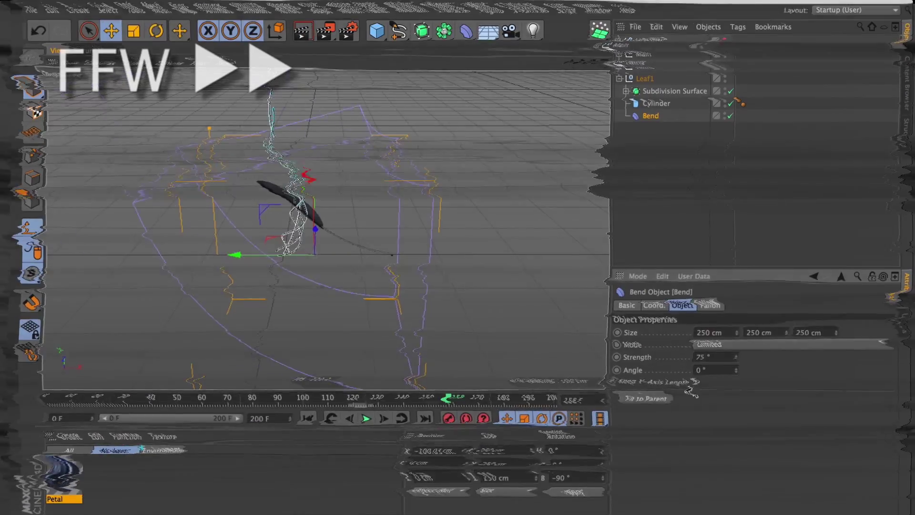
- Reset the Bend's strength to 0°, enable Keep Y-Axis Length and set its X size to 25 cm
double_click(705, 356)
type("0")
key("Return")
left_click_drag(408, 235, 381, 272, "alt")
left_click_drag(737, 333, 720, 457)
left_click_drag(429, 238, 381, 257, "alt")
type("25")
key("Return")
- Set the Bend's Z size to 50 cm and Y size to 114 cm, and reposition it so it encloses the stem
double_click(809, 334)
type("50")
key("Return")
left_click_drag(789, 334, 789, 410)
left_click_drag(267, 266, 305, 255)
left_click_drag(405, 238, 398, 305, "alt")
left_click_drag(789, 334, 789, 320)
left_click_drag(267, 251, 286, 241)
left_click_drag(381, 233, 487, 222, "alt")
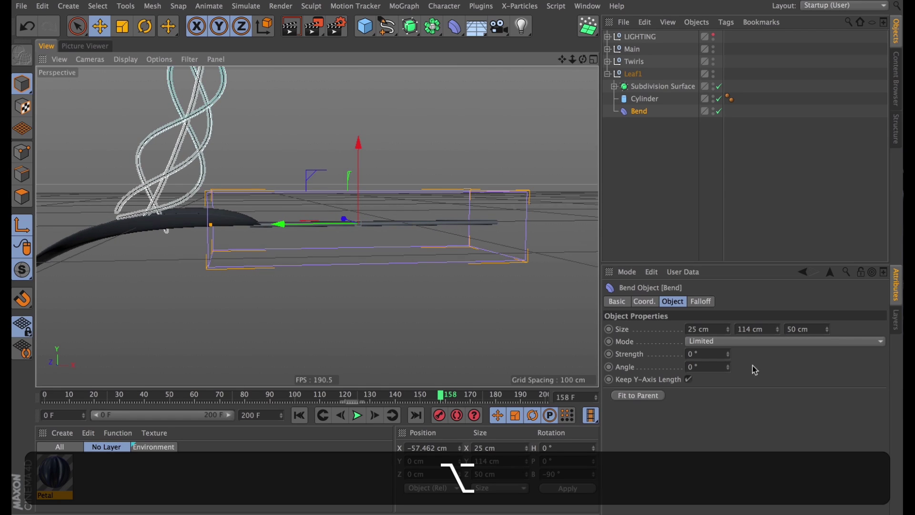
- Set the Bend's strength to -90° so the leaf hangs downward
left_click_drag(731, 354, 714, 406)
right_click_drag(476, 263, 424, 312, "alt")
middle_click_drag(424, 312, 422, 275, "alt")
double_click(711, 352)
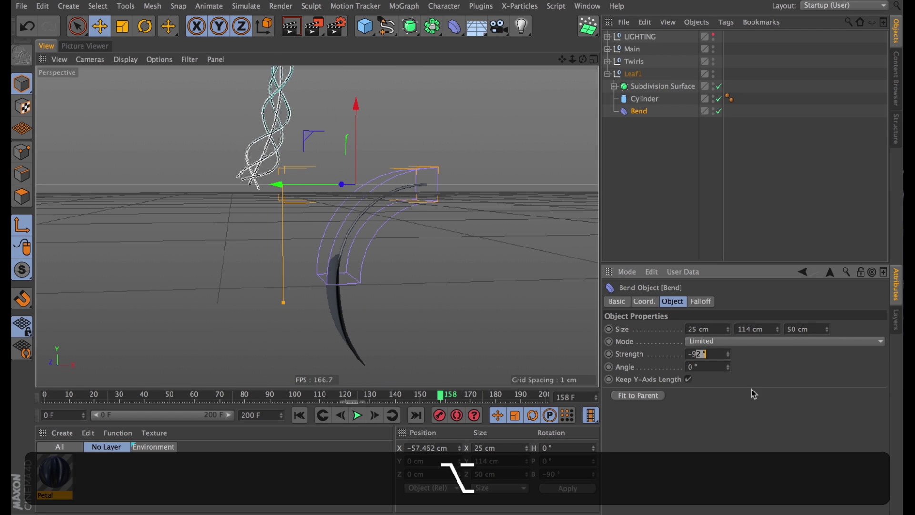
type("-90")
key("Return")
left_click(639, 126)
left_click_drag(505, 194, 391, 224, "alt")
left_click(607, 74)
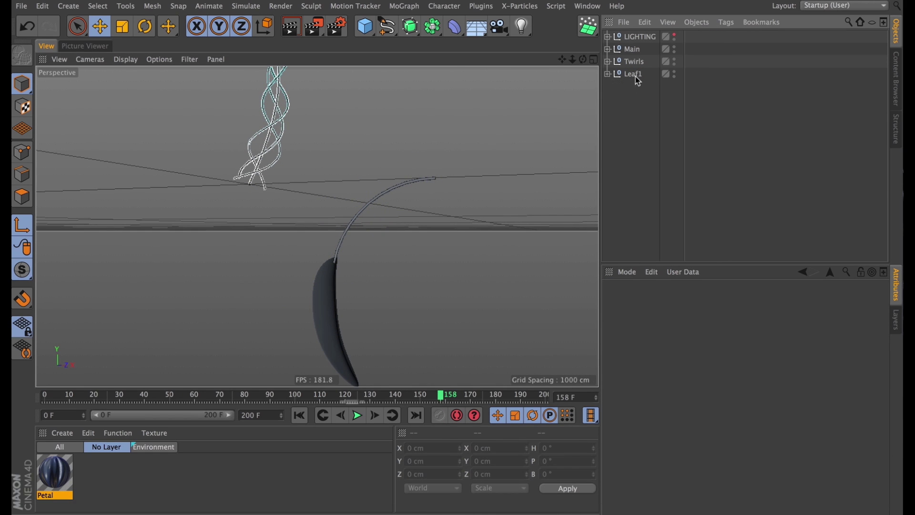
- Add an Align to Spline tag to Leaf1 and assign MoMain as its spline path
left_click(634, 74)
left_click_drag(515, 149, 342, 211, "alt")
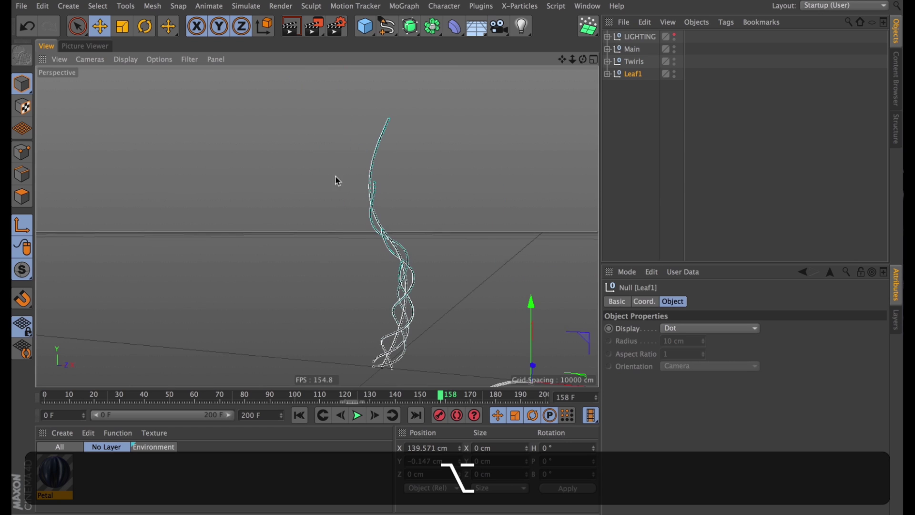
right_click(638, 75)
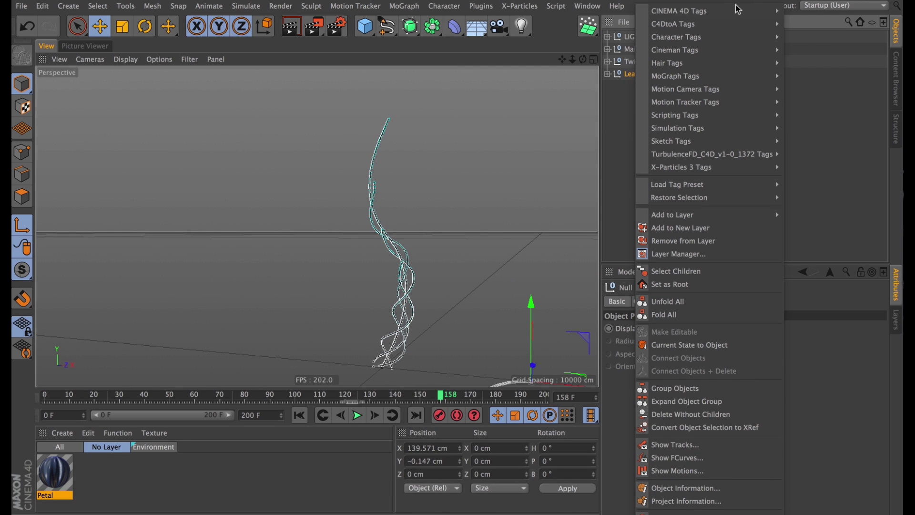
mouse_move(710, 11)
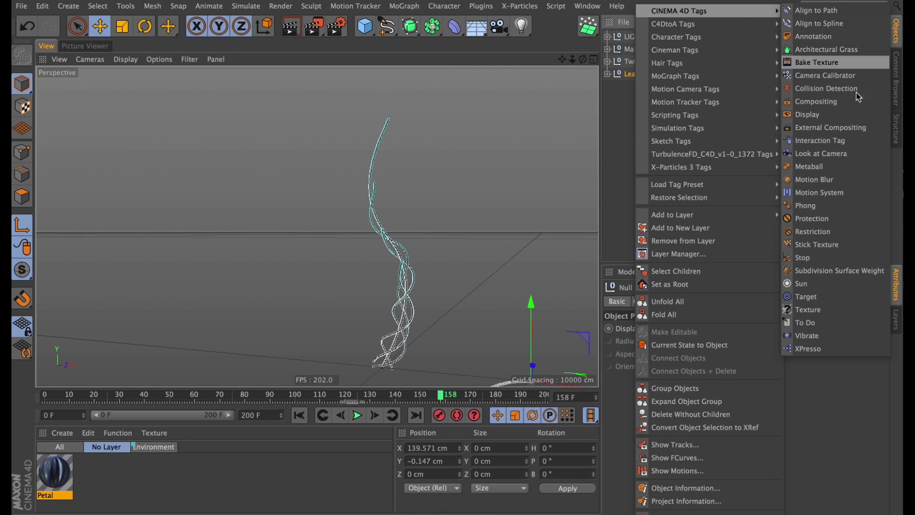
left_click(809, 24)
left_click(607, 50)
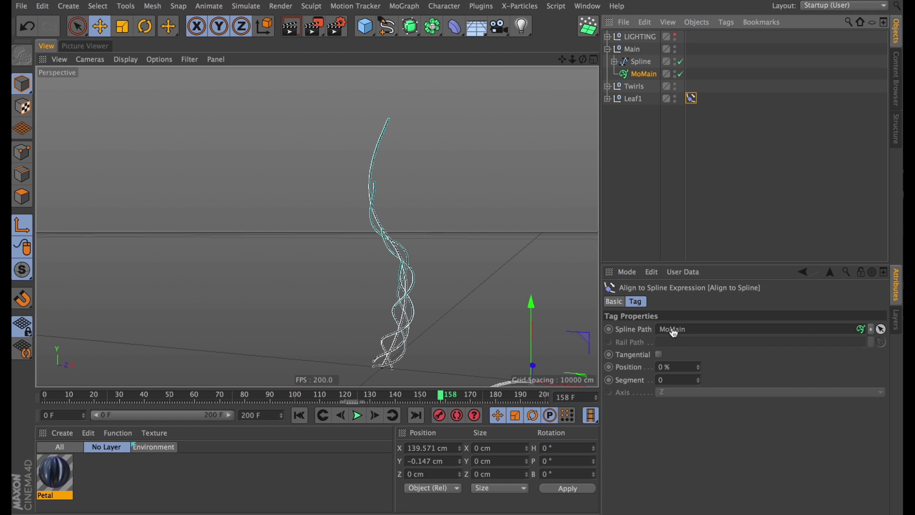
left_click_drag(676, 335, 676, 335)
- Set the Align to Spline tag's position to 73% to place the leaf along the main spline
left_click_drag(705, 366, 690, 290)
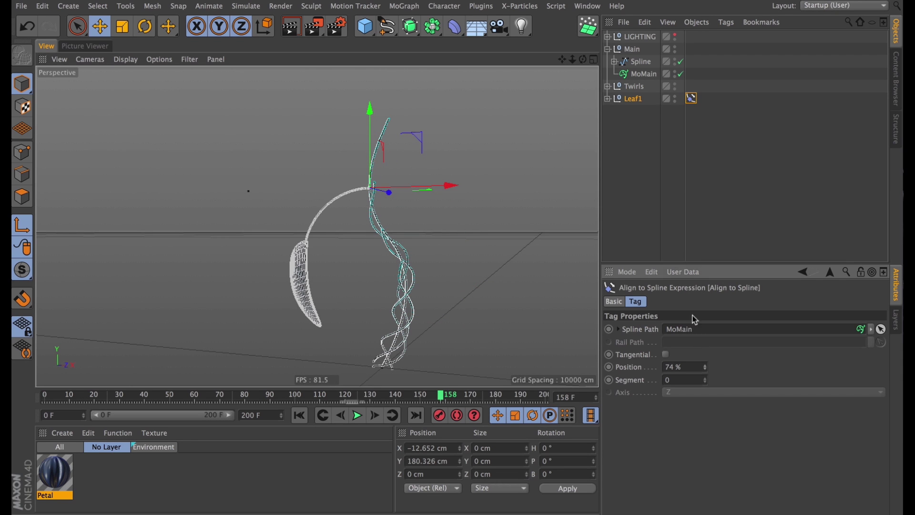
left_click_drag(707, 368, 707, 370)
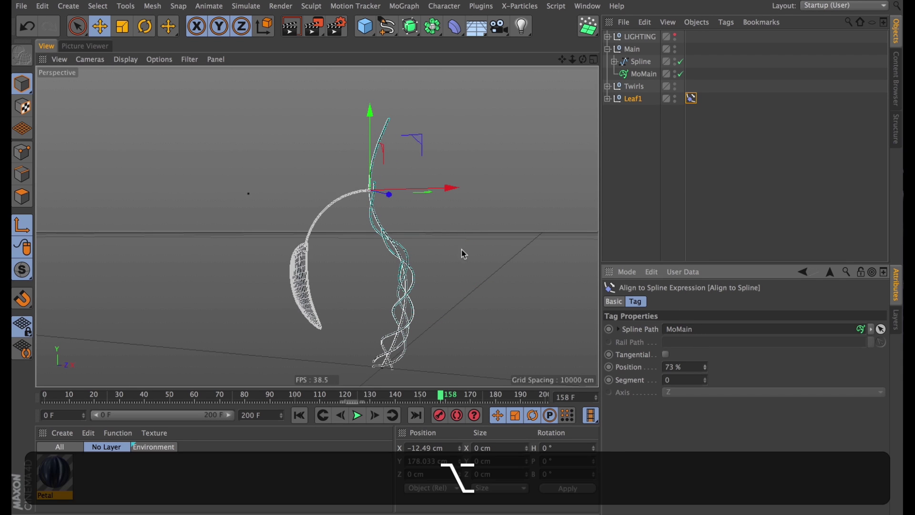
left_click_drag(462, 248, 400, 209, "alt")
right_click_drag(398, 206, 443, 198, "alt")
left_click_drag(444, 198, 460, 164, "alt")
- Group Leaf1 under a new null and move the Align to Spline tag onto that parent null
left_click(607, 99)
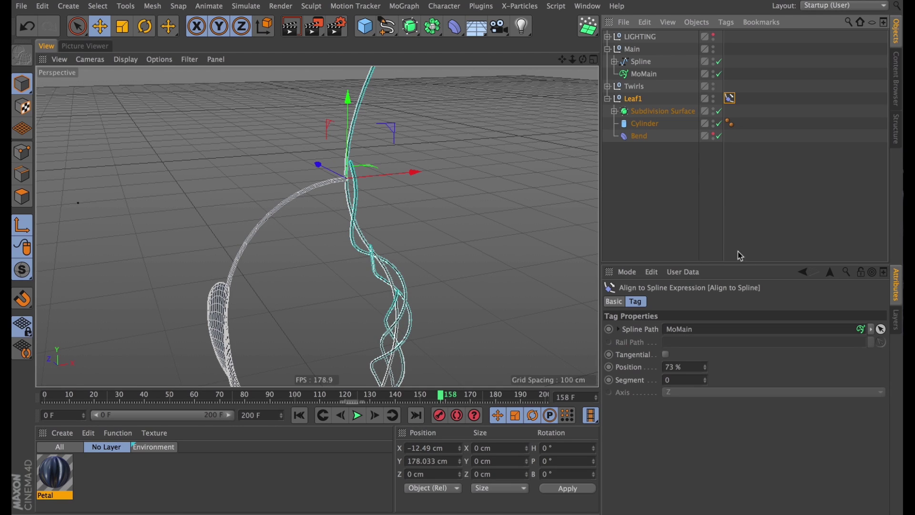
left_click(608, 98)
key("alt+g")
left_click(607, 98)
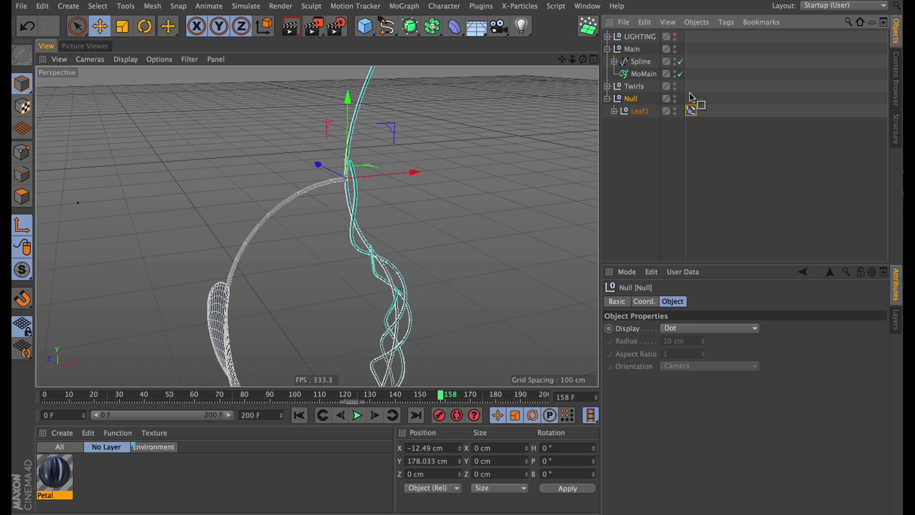
left_click_drag(692, 98, 692, 99)
- Rename the new parent null as Leaf1 and select it
double_click(632, 99)
type("Twirls")
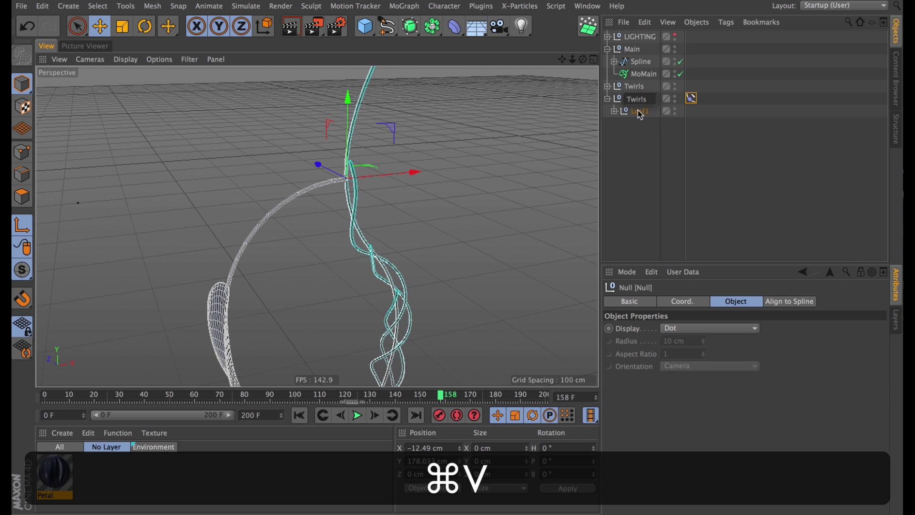
type("Leaf1")
key("Return")
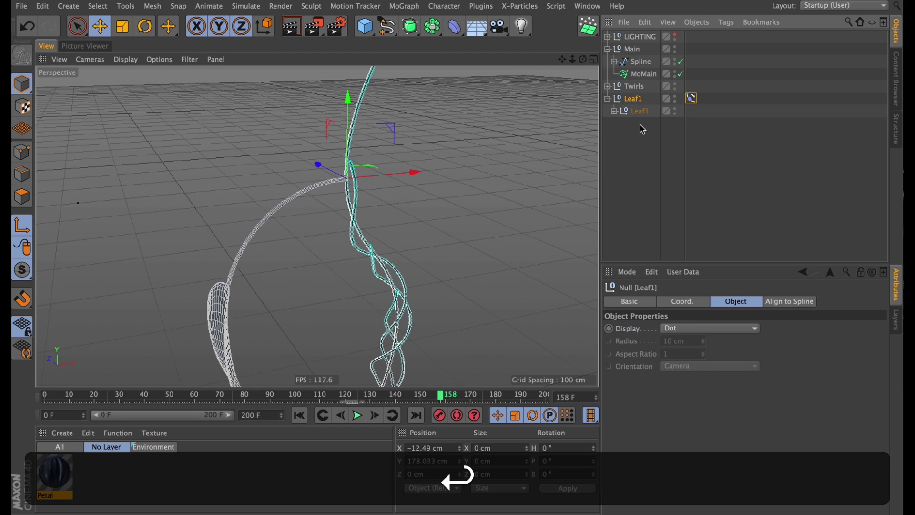
left_click(630, 152)
left_click(628, 99)
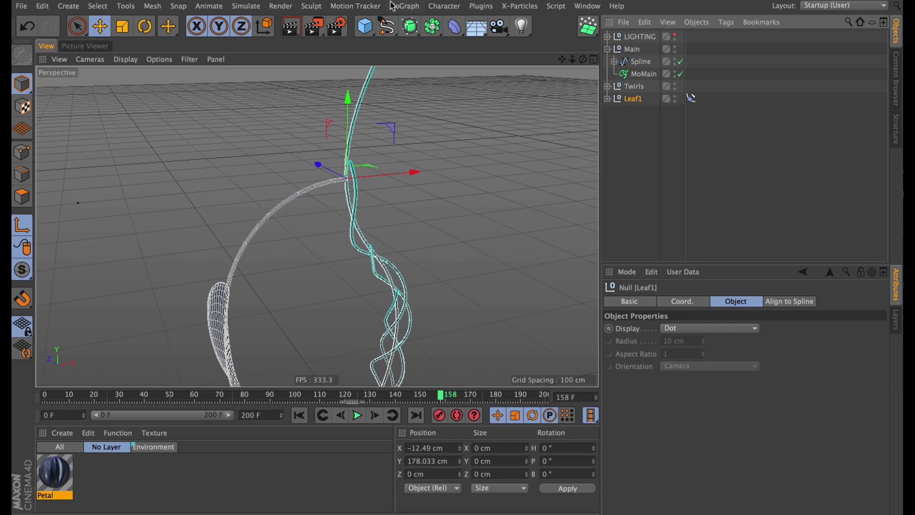
- Play the animation from the start to check how the leaf travels with the growing spline
left_click_drag(368, 396, 65, 395)
left_click(357, 415)
mouse_move(361, 200)
left_mouse_down("alt")
mouse_move(347, 128)
mouse_move(377, 259)
mouse_move(346, 267)
mouse_move(359, 212)
mouse_move(331, 253)
mouse_move(344, 197)
left_mouse_up("alt")
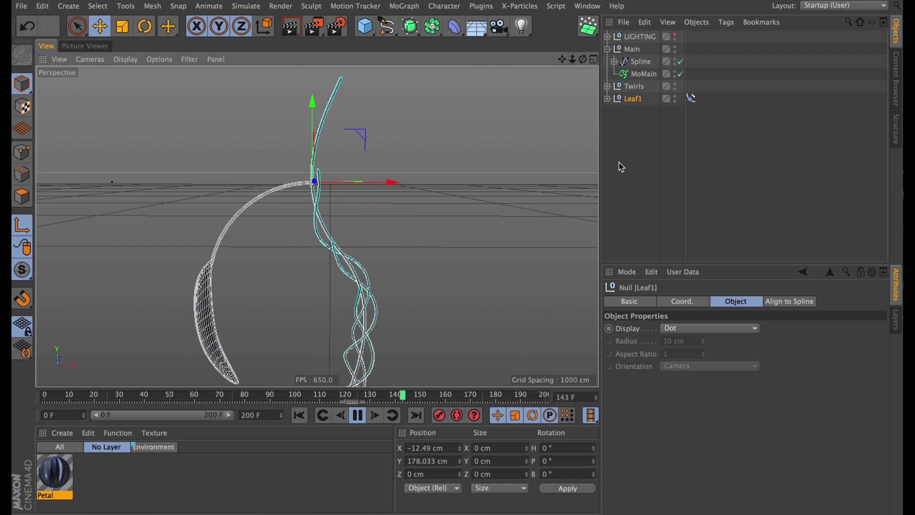
key("Escape")
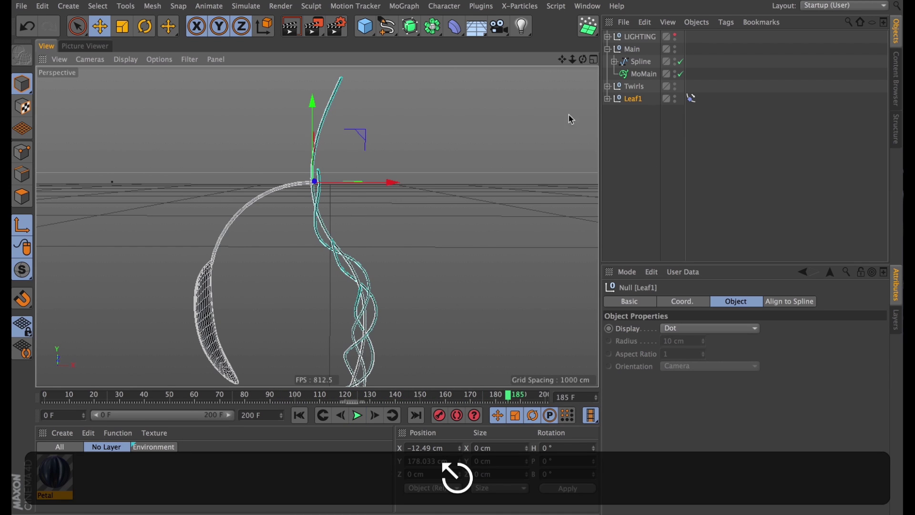
- Try Tangential alignment on Leaf1's Align to Spline tag during playback from the start, and turn it back off
left_click(690, 98)
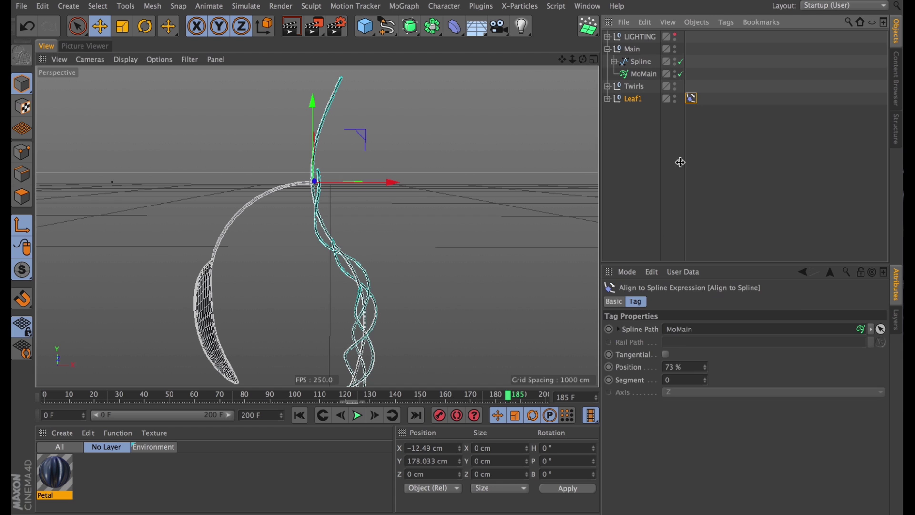
left_click(667, 354)
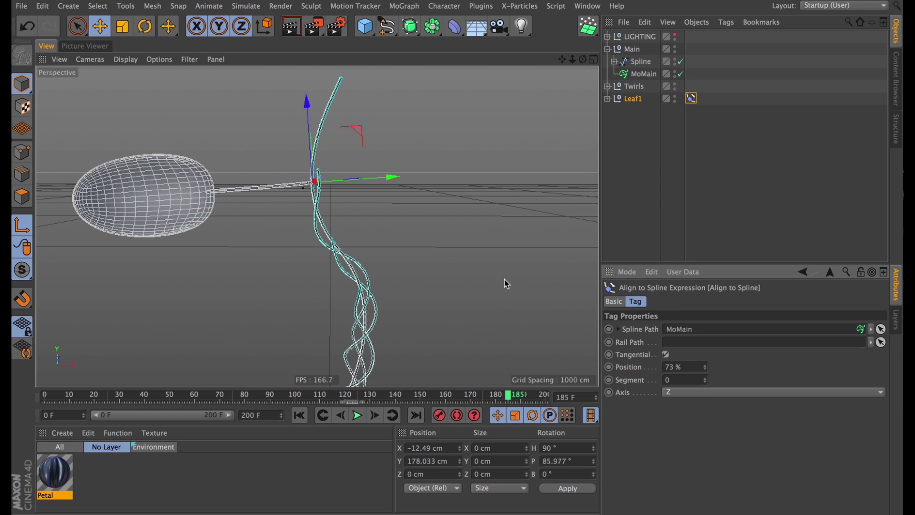
middle_click_drag(387, 284, 426, 213, "alt")
left_click_drag(470, 398, 102, 422)
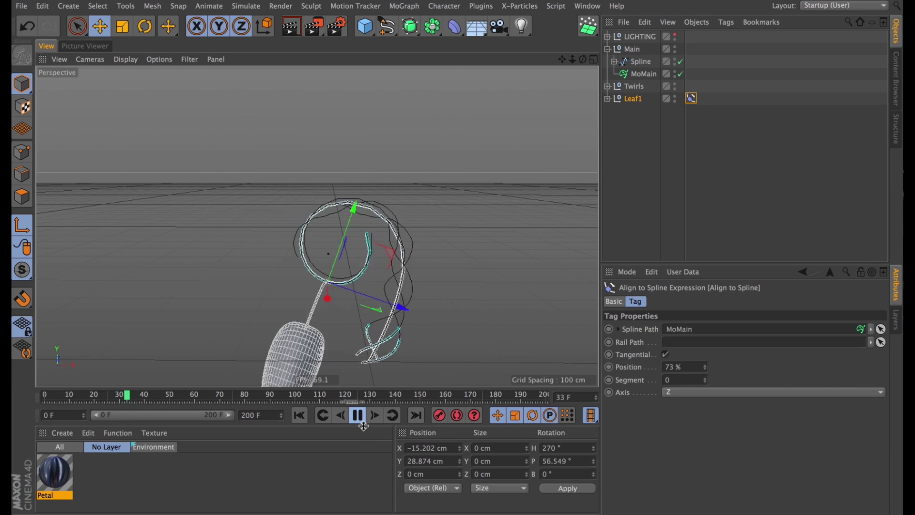
key("alt")
middle_click_drag(320, 261, 313, 333, "alt")
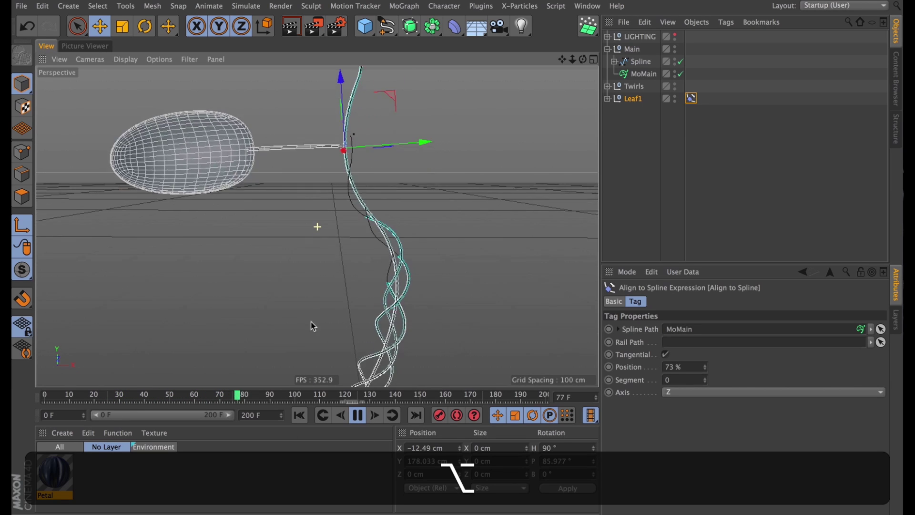
left_click_drag(275, 399, 108, 403)
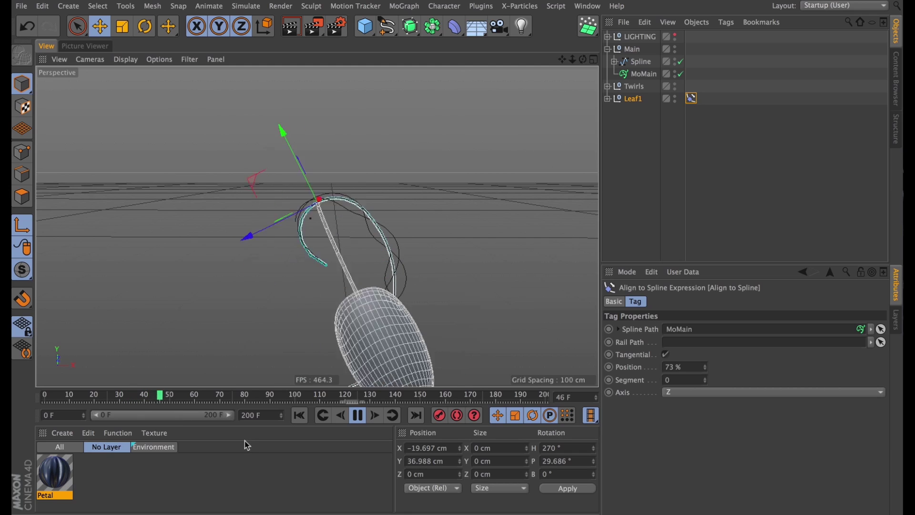
key("Escape")
left_click(306, 417)
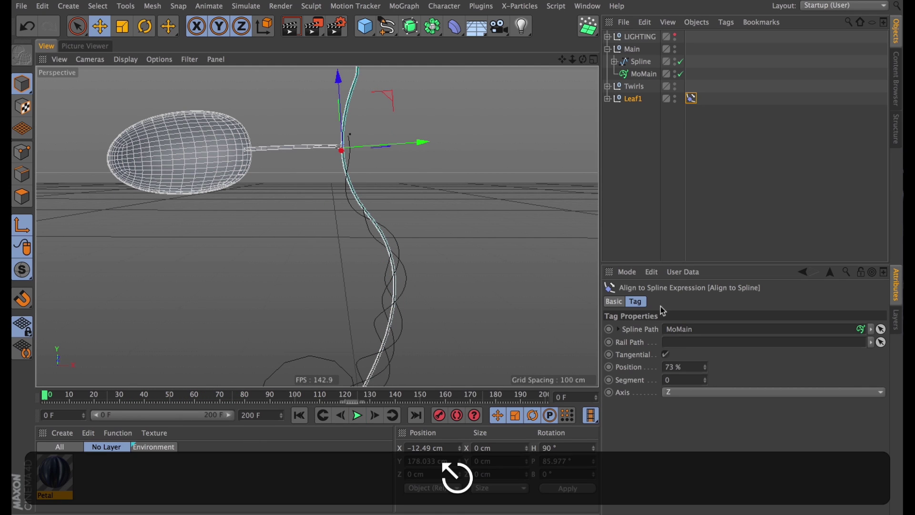
left_click(666, 355)
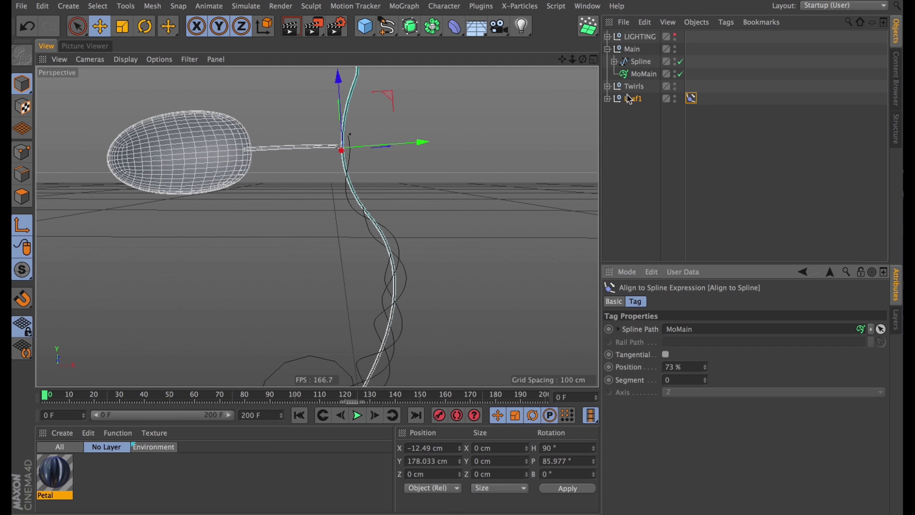
- Add a Target tag to the parent Leaf1 null
left_click(608, 100)
left_click(635, 113)
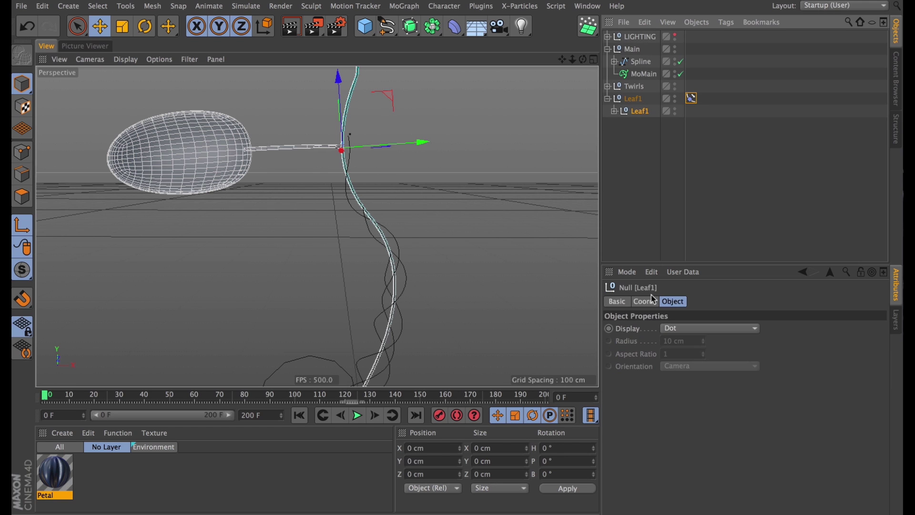
left_click(635, 99)
right_click(634, 107)
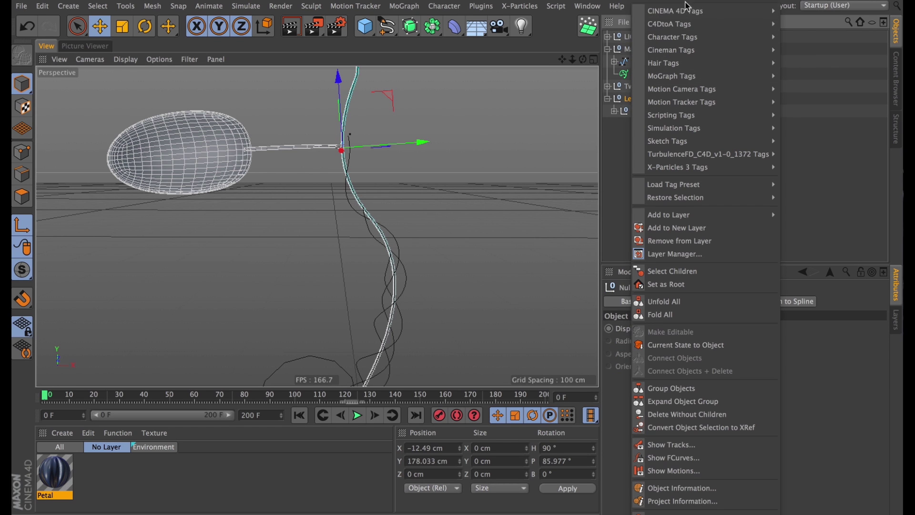
mouse_move(702, 10)
left_click(833, 296)
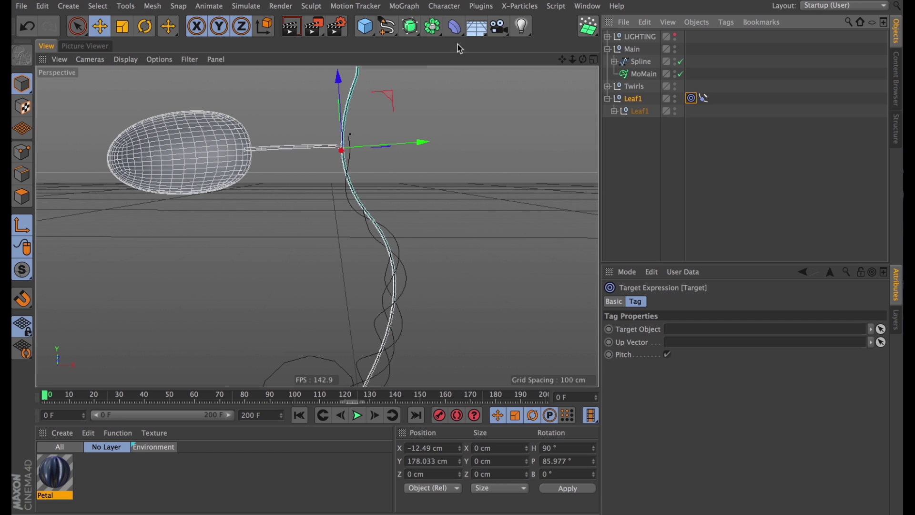
- Create a null above Leaf1 in the hierarchy and copy Leaf1's Align to Spline tag onto it
left_click_drag(366, 34, 419, 45)
left_click_drag(633, 106, 633, 105)
left_click(703, 110)
left_click_drag(710, 115, 692, 97, "super")
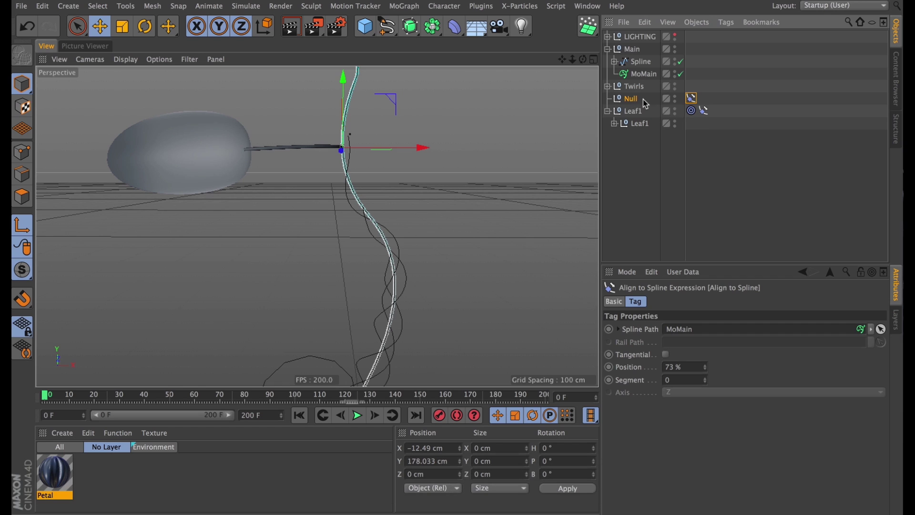
- Rename the new null as Target and set its Align to Spline position to 93 %
double_click(634, 99)
type("Target")
key("Return")
left_click(691, 98)
key("shift+Up")
key("shift+Up")
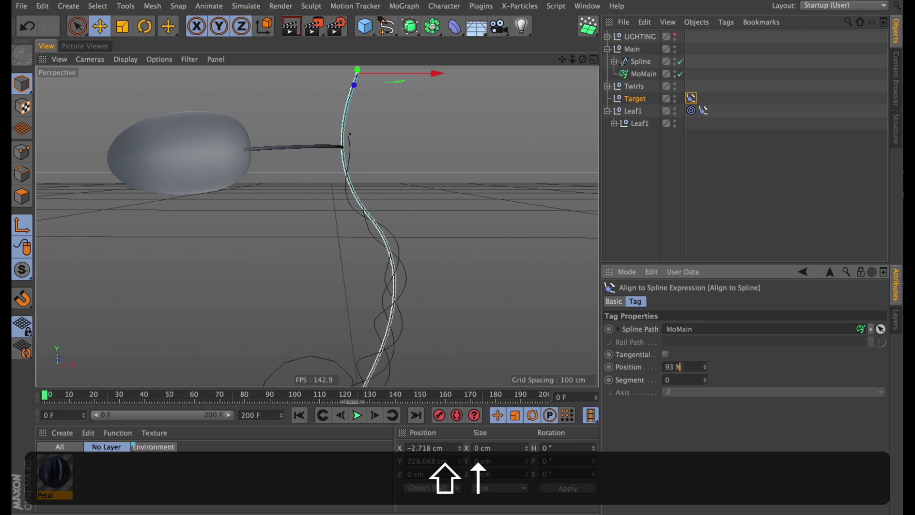
key("Return")
- Assign the Target null as the target object of Leaf1's Target tag
middle_click_drag(451, 200, 450, 292, "alt")
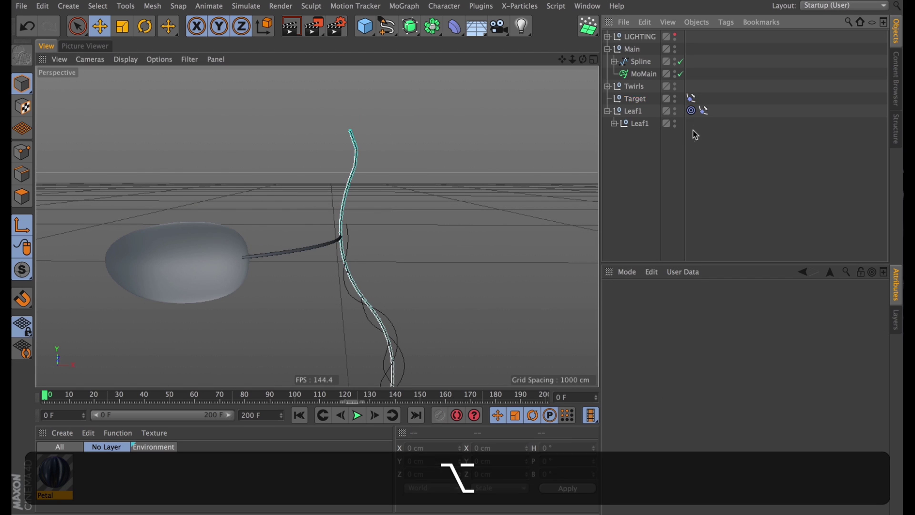
left_click(691, 110)
left_click_drag(614, 148, 669, 330)
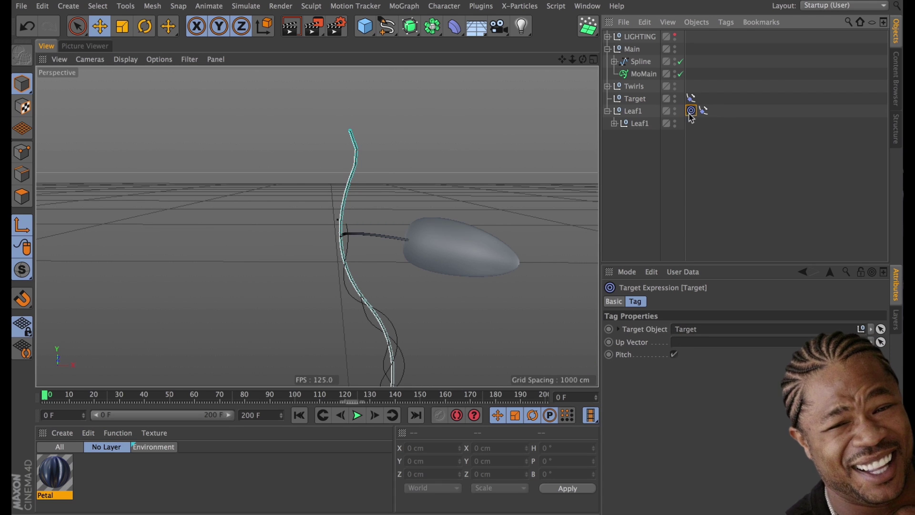
- Play the animation to check how the targeted leaf orients itself along the growing spline
left_click(633, 114)
middle_click_drag(373, 317, 373, 302, "alt")
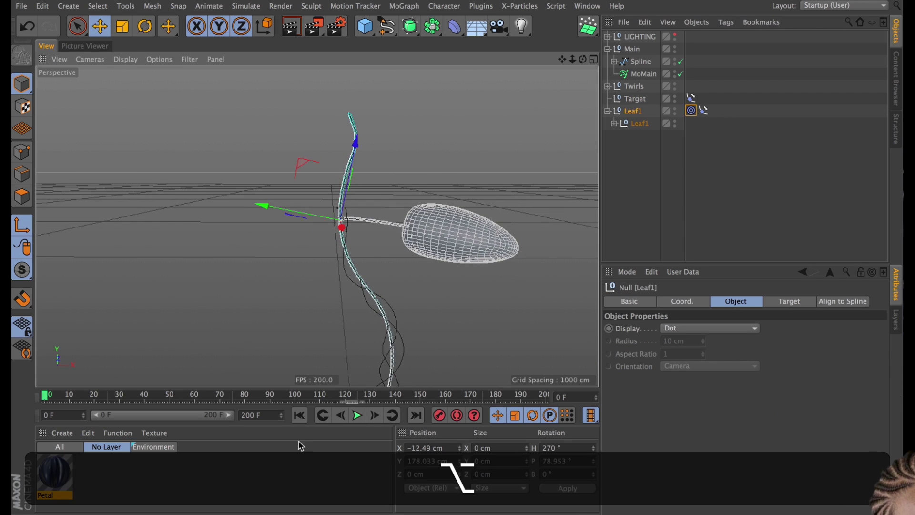
left_click(270, 394)
left_click(361, 414)
left_click_drag(212, 400, 112, 395)
middle_click_drag(458, 255, 457, 213, "alt")
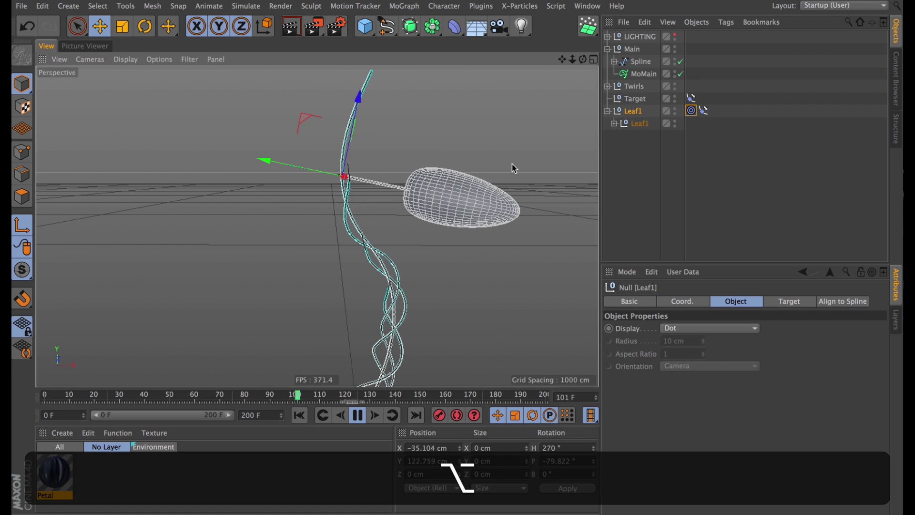
key("Escape")
- Create a null for the Target tag's up vector and move it to about Y 186.5 cm and Z -200 cm
left_click(632, 122)
left_click(632, 113)
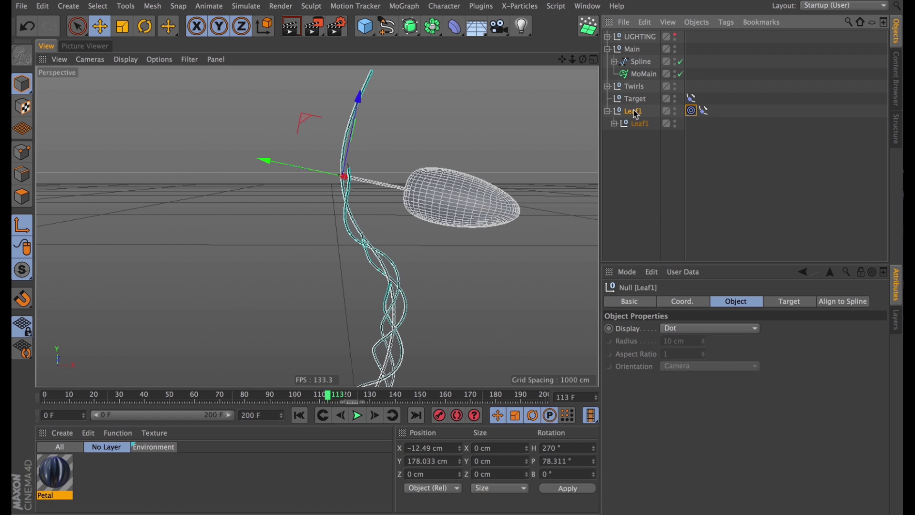
left_click(690, 110)
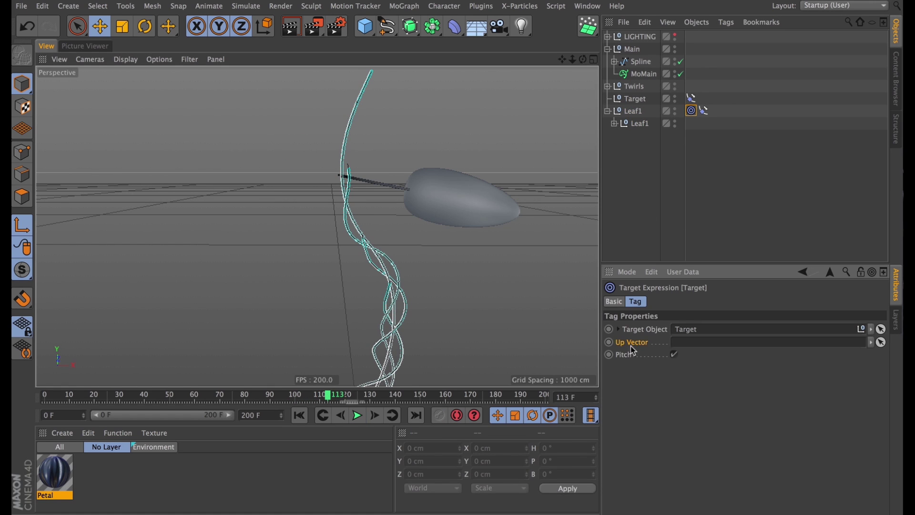
left_click_drag(358, 27, 410, 44)
right_click_drag(442, 259, 399, 316, "alt")
left_click_drag(398, 316, 520, 360, "alt")
middle_click_drag(421, 282, 383, 214, "alt")
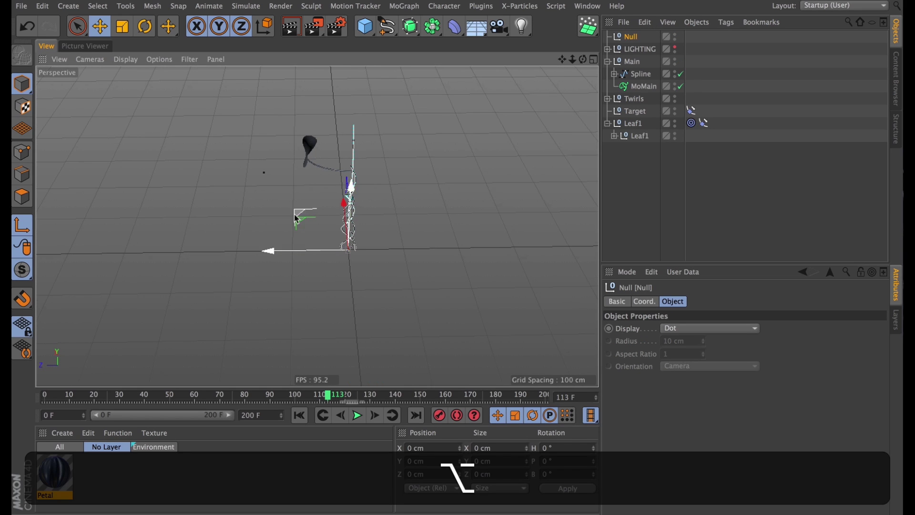
key("super+z")
key("super+shift+z")
left_click_drag(310, 216, 596, 102, "alt")
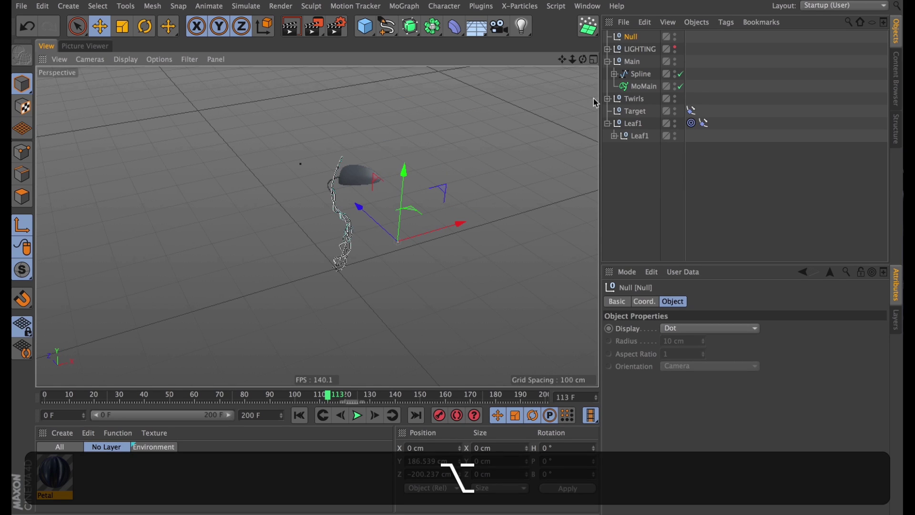
- Rename the null as Up Vector, place it above Target in the hierarchy, and assign it as the up vector of Leaf1's Target tag
left_click_drag(630, 39, 631, 44)
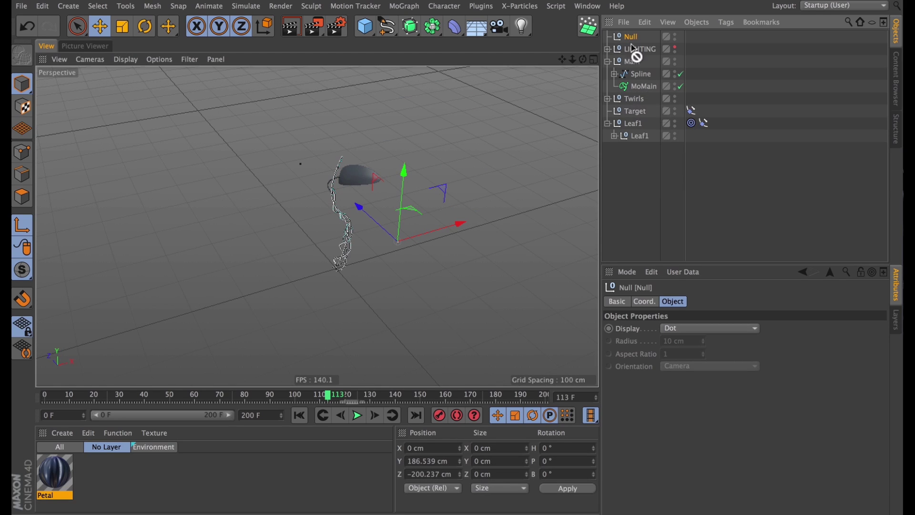
double_click(632, 98)
type("Up Vector")
key("Return")
left_click(691, 123)
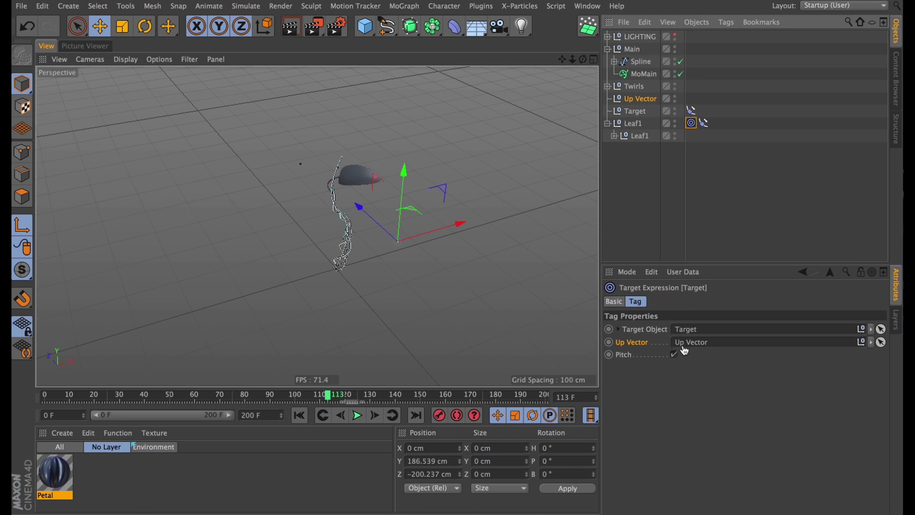
- Play the animation from about frame 25 to check the leaf's orientation with the up vector
left_click_drag(447, 275, 290, 273, "alt")
left_click_drag(281, 395, 107, 396)
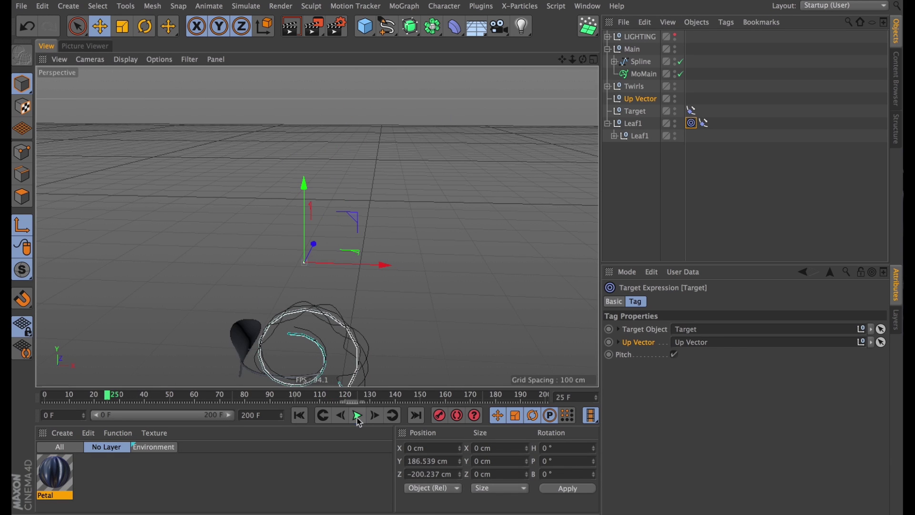
left_click(357, 416)
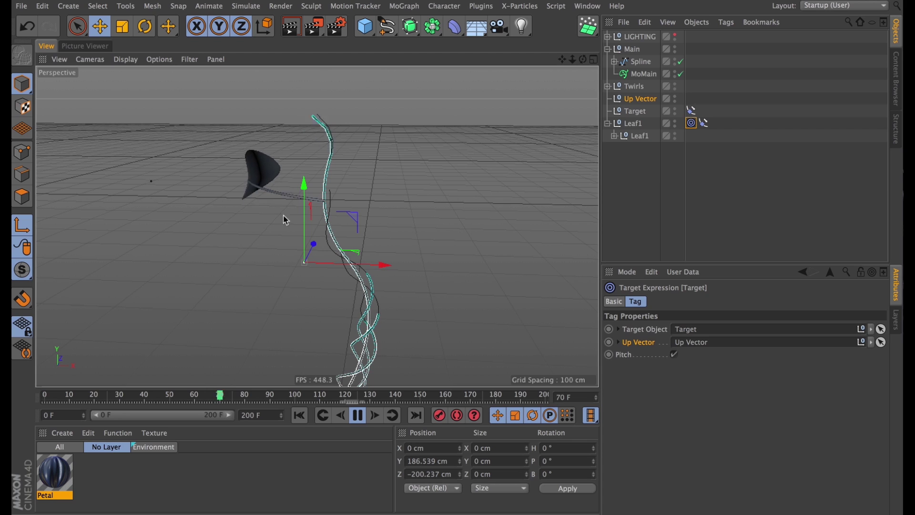
- Stop playback and rotate the inner Leaf1 null to heading -80° and pitch -130°
left_click(639, 136)
key("F8")
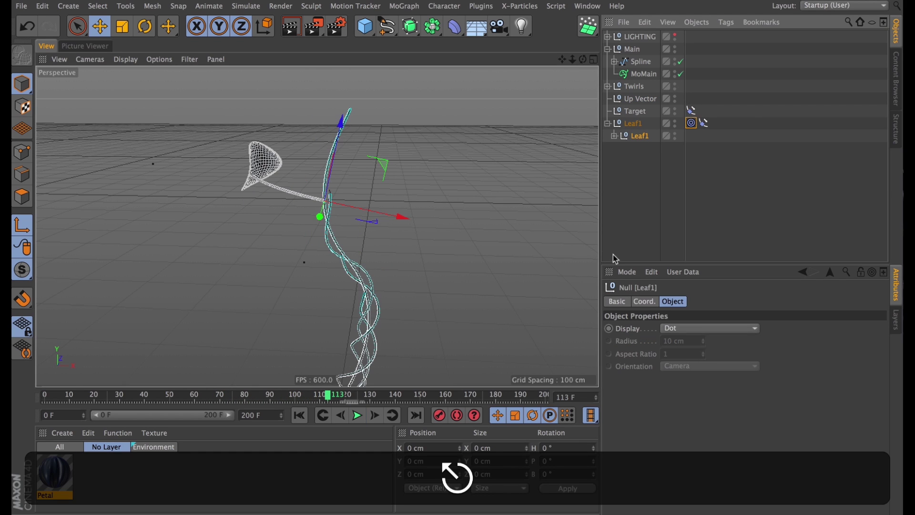
key("r")
left_click_drag(326, 154, 372, 191)
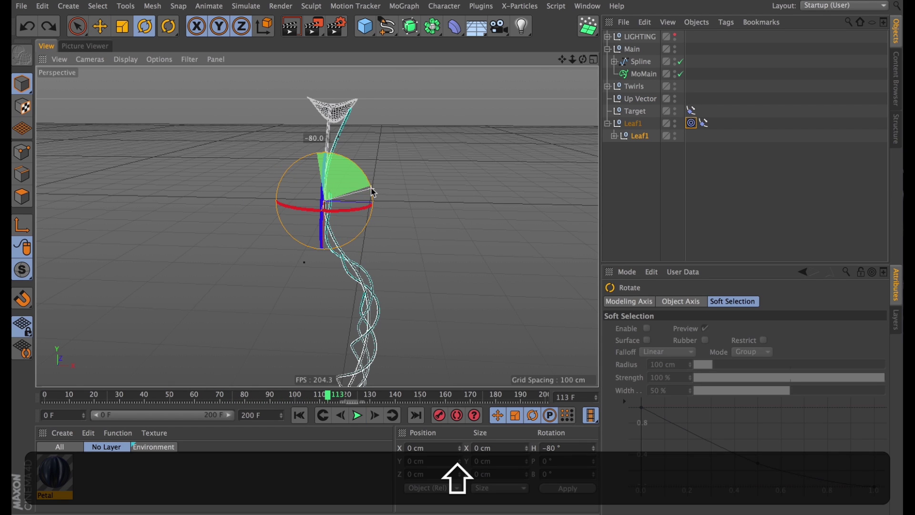
left_click_drag(326, 210, 528, 80, "shift")
middle_click_drag(453, 243, 444, 176, "alt+shift")
left_click_drag(444, 177, 395, 257, "alt+shift")
middle_click_drag(396, 257, 416, 333, "alt")
left_click_drag(417, 333, 413, 263, "alt")
right_click_drag(341, 235, 372, 229, "alt")
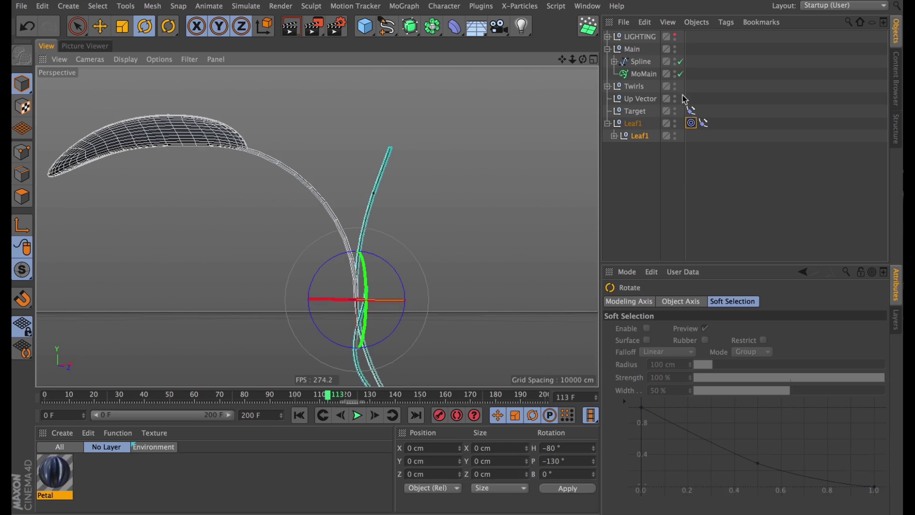
left_click(614, 136)
left_click(651, 161)
key("t")
key("super+z")
key("e")
left_click(652, 140)
key("l")
left_click_drag(366, 285, 370, 380, "shift")
left_click(654, 305)
left_click_drag(431, 303, 408, 318)
left_click_drag(408, 286, 449, 312, "alt")
left_click(616, 127)
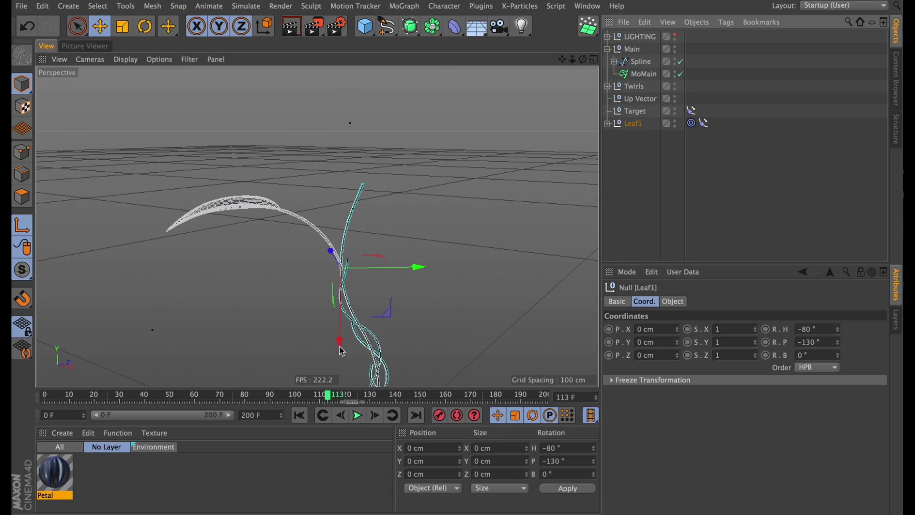
- At frame 50, set the parent Leaf1 null's scale to 0.01 on all axes and keyframe it
left_click_drag(353, 328, 377, 255, "alt")
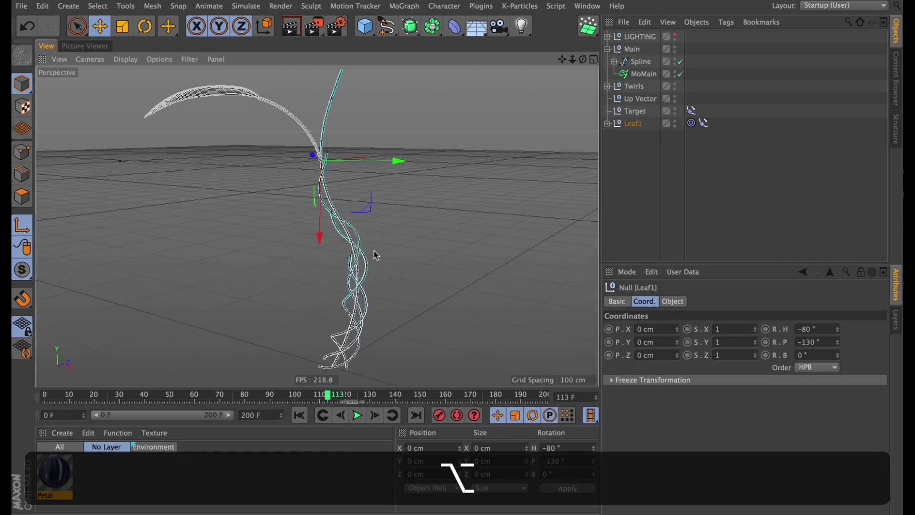
left_click_drag(320, 390, 170, 425)
left_click(655, 128)
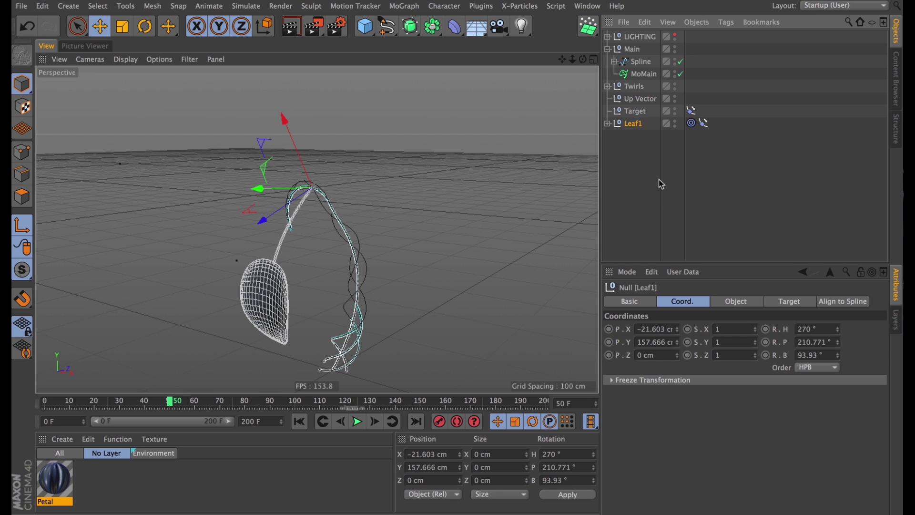
left_click(726, 328)
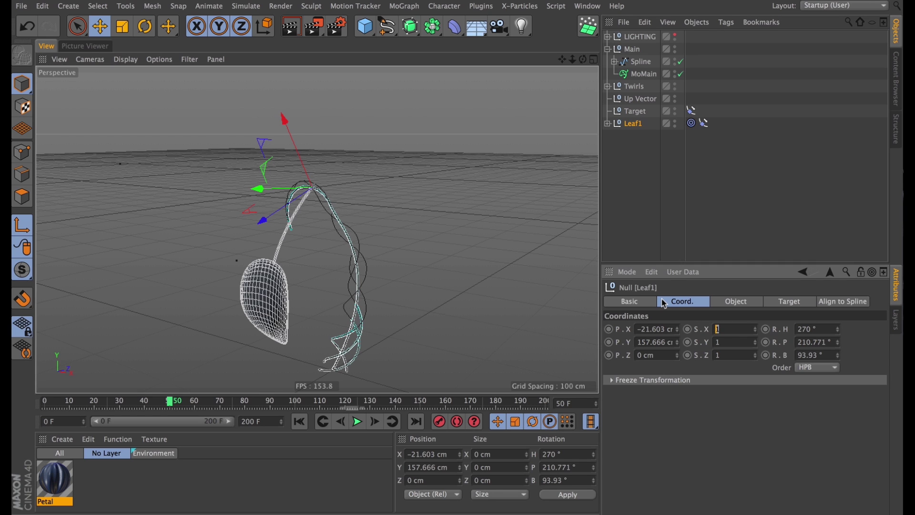
key("BackSpace")
key("super+c")
key("super+Tab")
key("super+v")
key("super+Tab")
key("super+v")
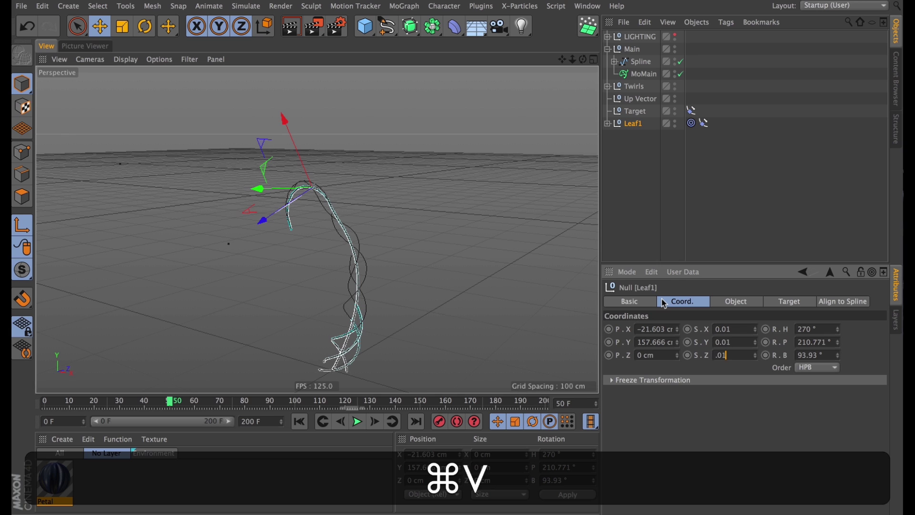
key("super+Return")
left_click(687, 329, "ctrl")
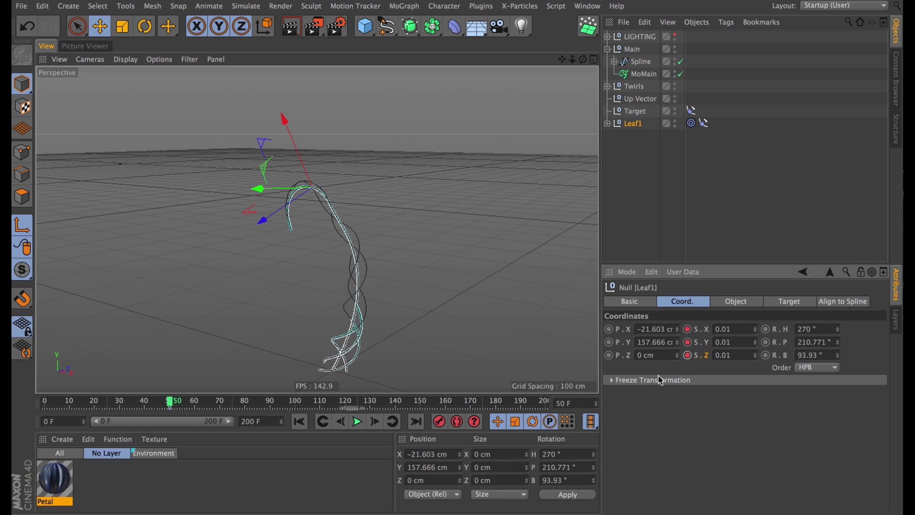
- At frame 130, set the parent Leaf1 null's scale to 1 on all axes and keyframe it
left_click_drag(176, 403, 331, 404)
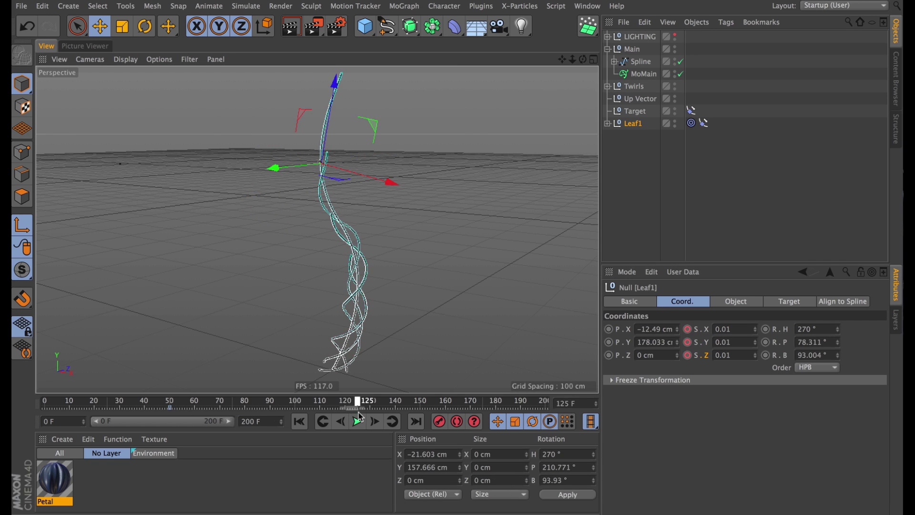
left_click_drag(736, 326, 597, 290)
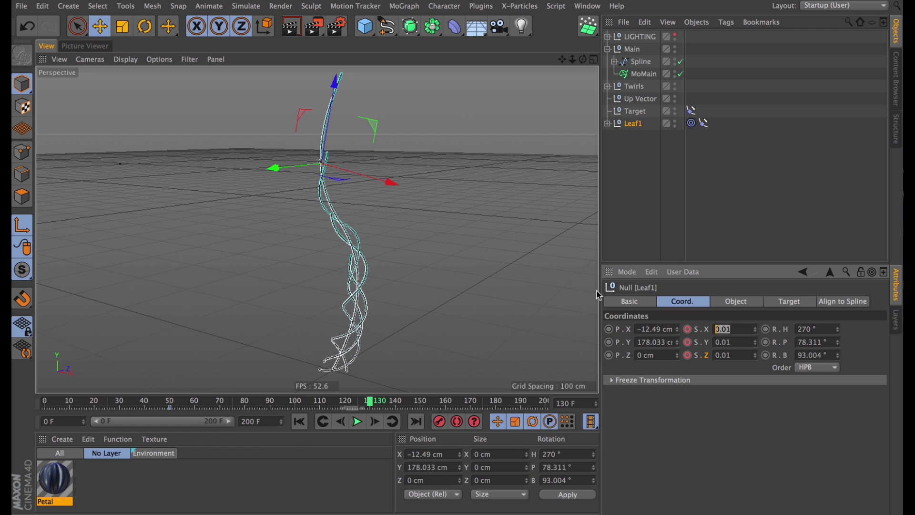
type("1")
key("Tab")
type("1")
key("Tab")
type("1")
key("Return")
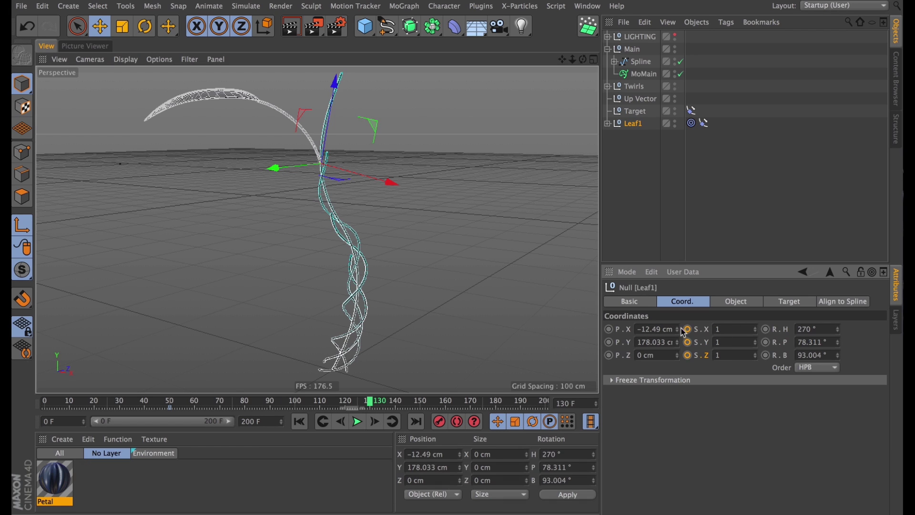
- Reduce the inner Leaf1 null's scale to 0.8 on X and Z and 0.9 on Y
left_click_drag(298, 240, 333, 271, "alt")
left_click(624, 139)
left_click(607, 123)
left_click(637, 136)
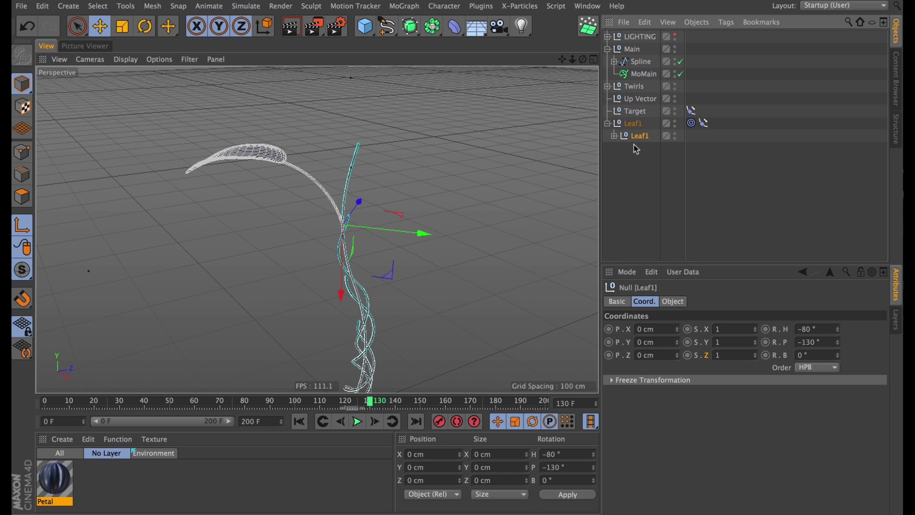
left_click(716, 326)
key("shift+Down")
key("shift+Down")
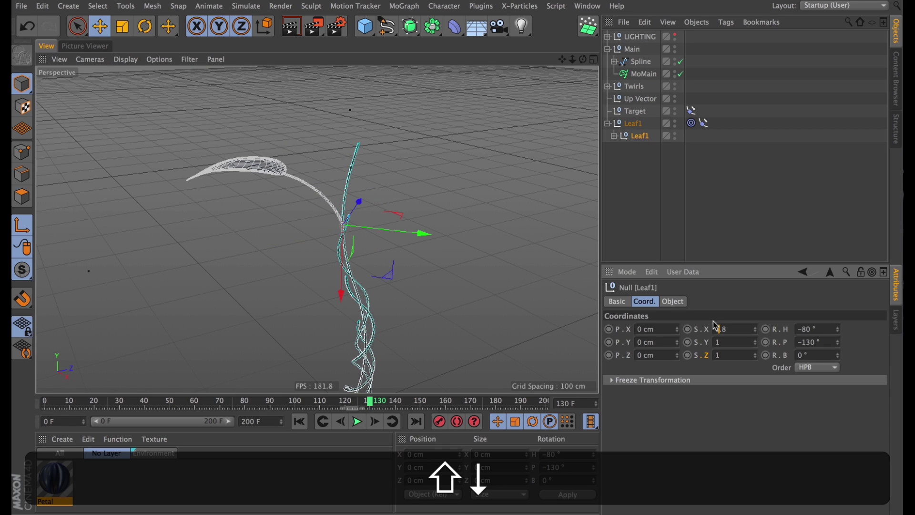
key("Tab")
key("shift+Down")
key("shift+Tab")
key("Tab")
key("shift+Down")
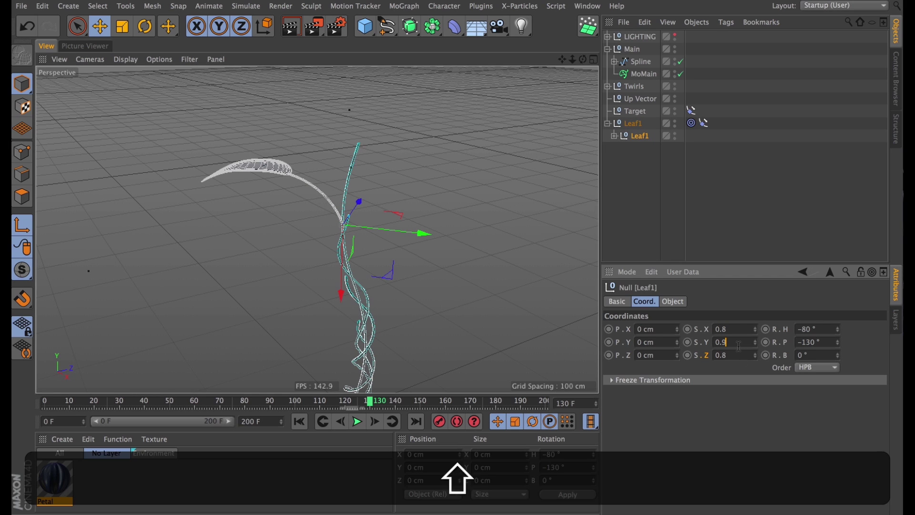
key("shift+Return")
- Deselect everything and play the animation to check how the leaf grows along the spline
left_click(653, 172)
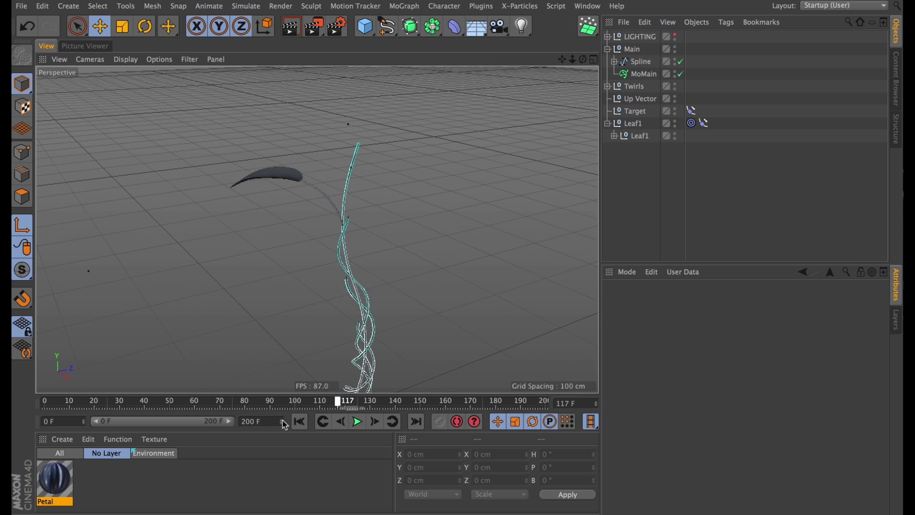
left_click_drag(377, 286, 487, 303, "alt")
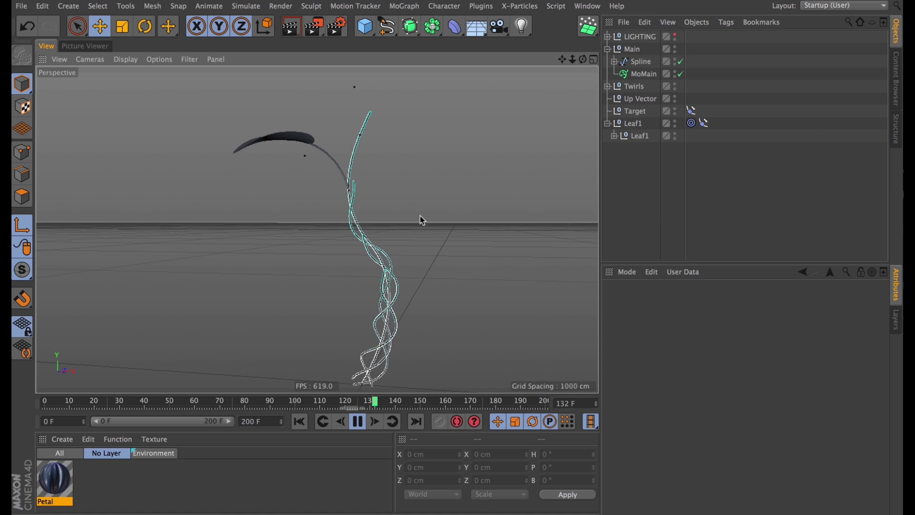
key("Escape")
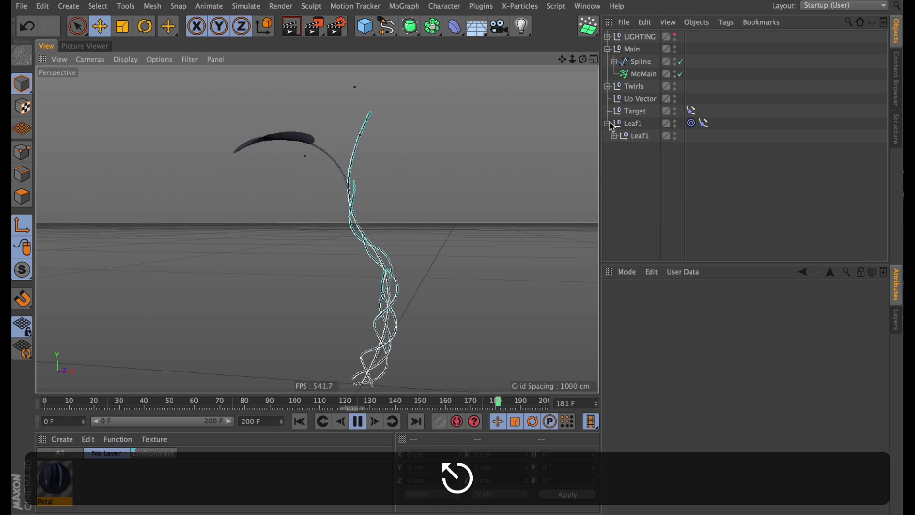
- Add a null named Leaves after the last object and group the Up Vector, Target and Leaf1 objects under it
left_click_drag(365, 26, 405, 43)
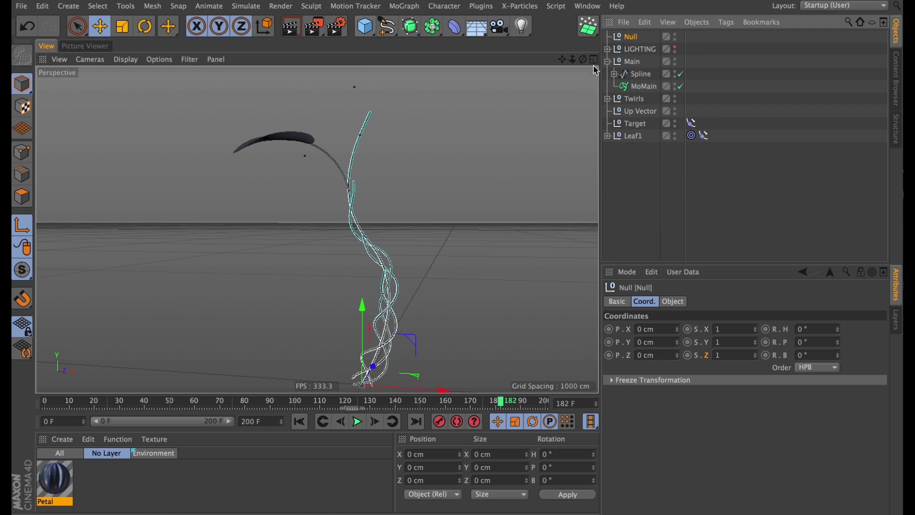
left_click_drag(626, 171, 627, 143)
double_click(628, 136)
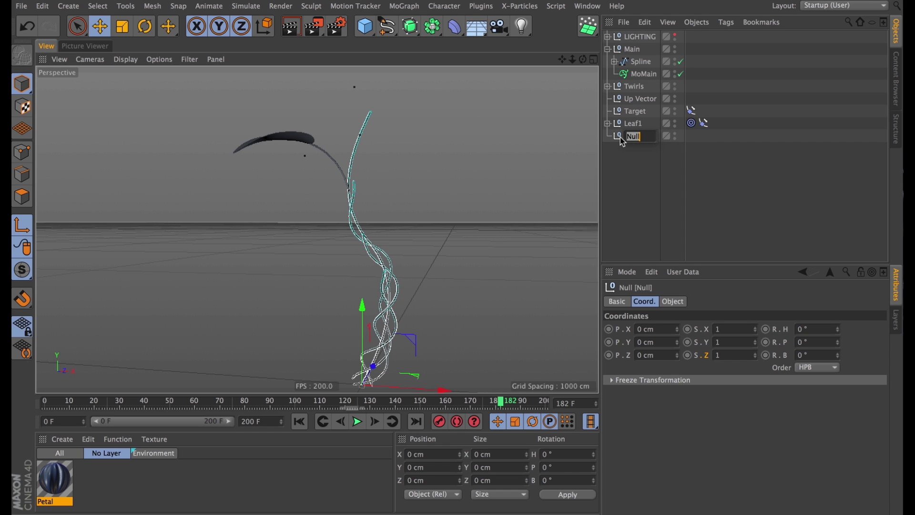
type("LEaves")
key("Return")
left_click_drag(658, 127, 645, 140)
- Duplicate the Target and Leaf1 objects and place the copies inside the Leaves null
left_click(641, 146)
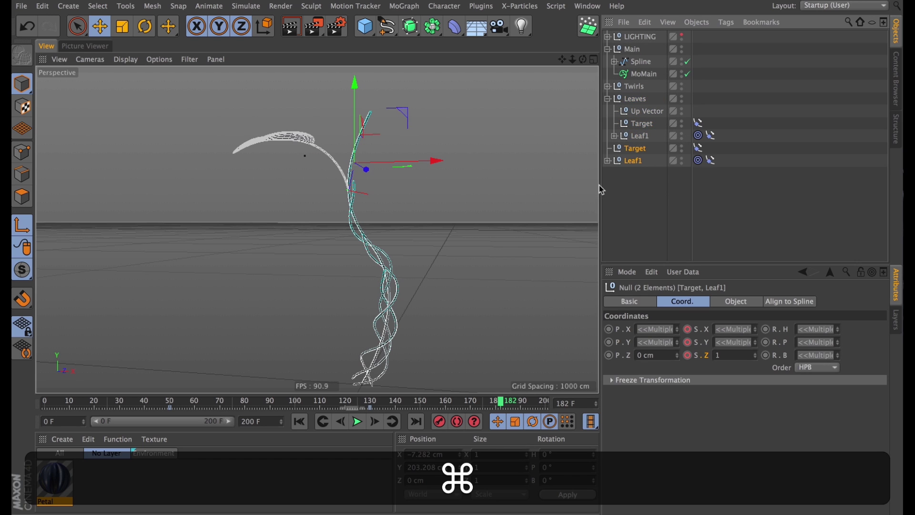
left_click(648, 194)
left_click_drag(649, 181, 636, 149)
left_click_drag(634, 160, 643, 140)
- Move the copied leaf lower on the spline, then scale its inner Leaf1 null to 0.9 and rotate its pitch to 120°
left_click(698, 148)
left_click(639, 161)
left_click(626, 165)
left_click(654, 178)
key("r")
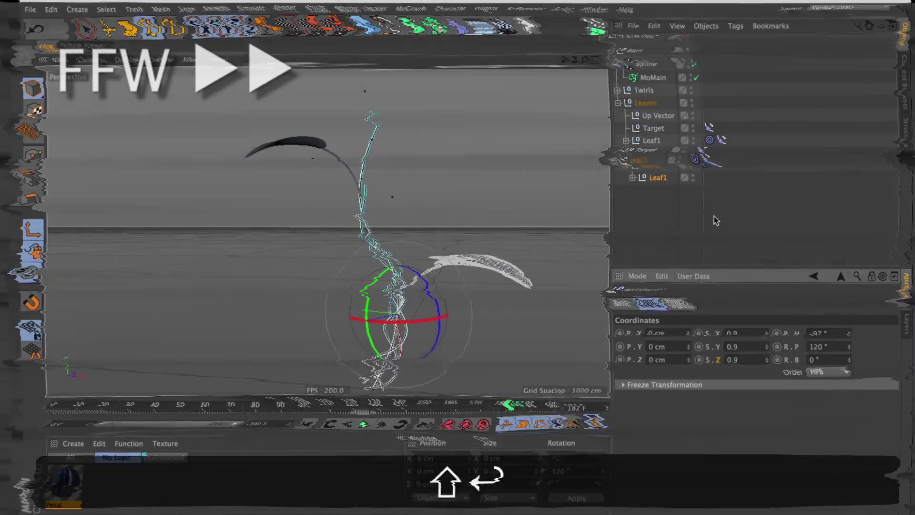
- Set the Align to Spline position of the copied leaf's Target to 57%
left_click(651, 165)
mouse_move(185, 408)
left_mouse_down()
mouse_move(132, 413)
mouse_move(287, 406)
left_mouse_up()
left_click(717, 163)
key("shift+Up")
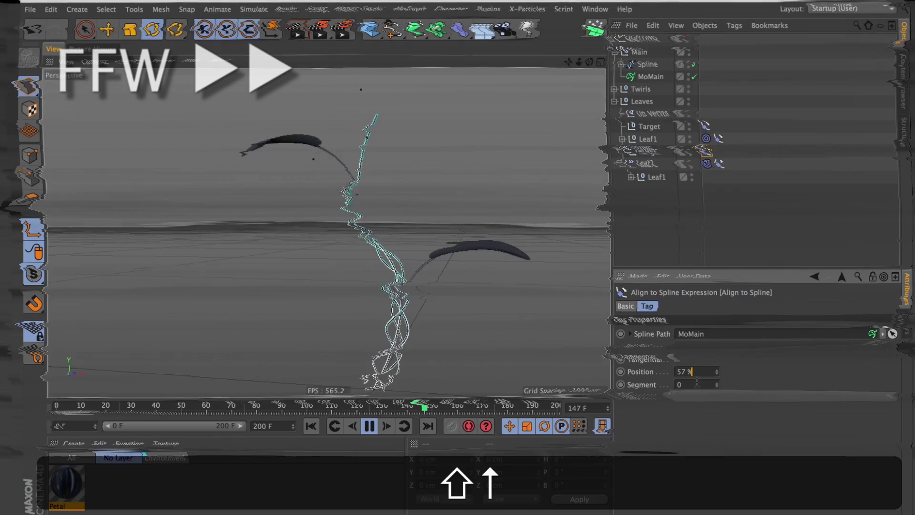
- Play the growth animation and inspect how both leaves sit on the spline
left_click(359, 423)
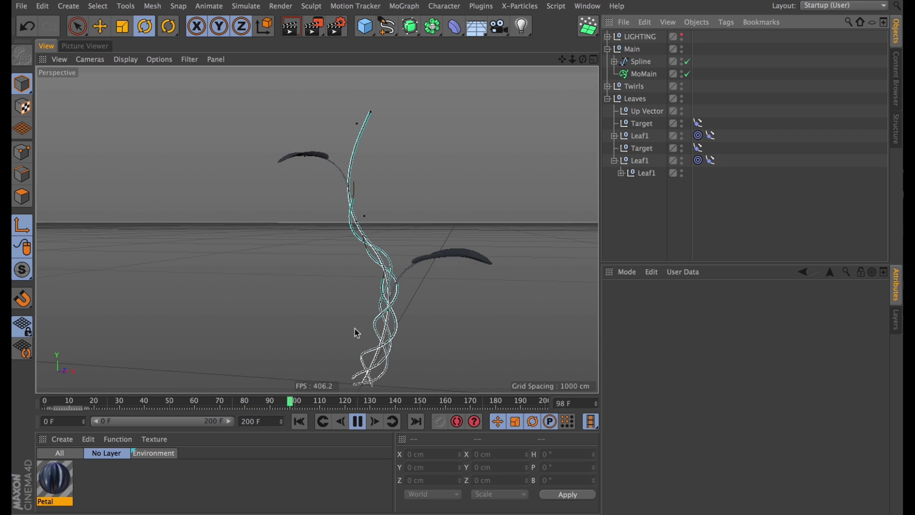
left_click_drag(450, 244, 406, 311, "alt")
key("Escape")
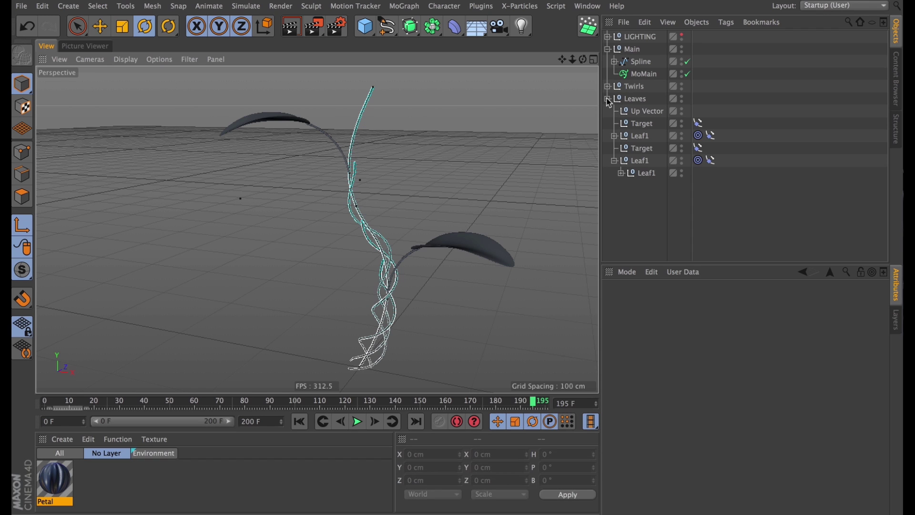
- Collapse the Leaves group and sweep the MoMain spline with a new Circle profile
left_click(607, 99)
left_click(639, 74)
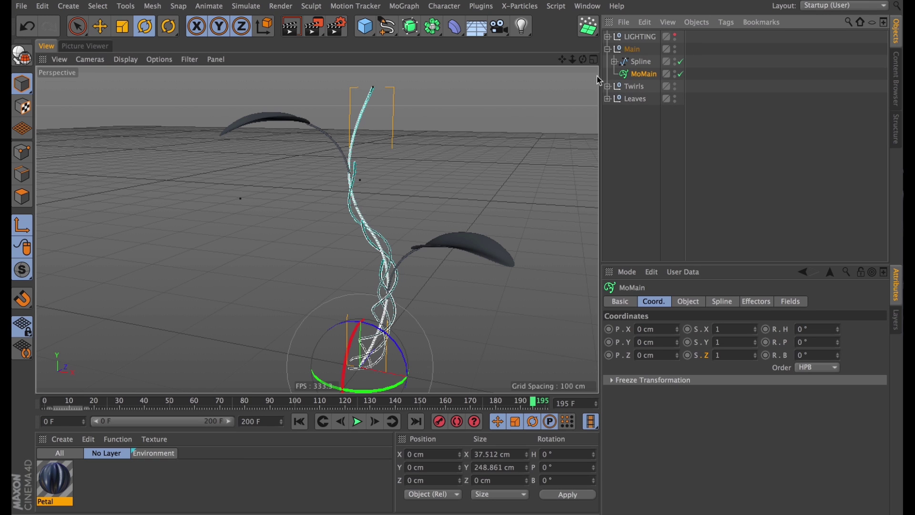
left_click(433, 29)
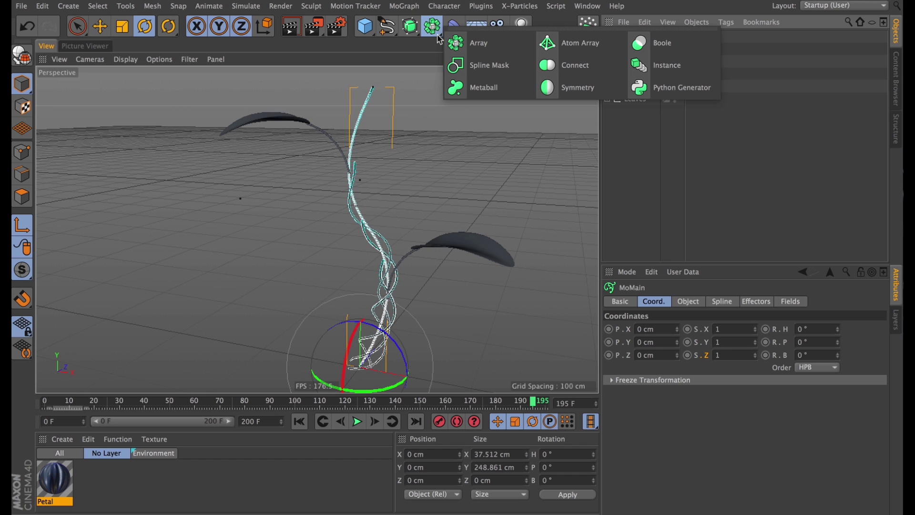
left_click(408, 25)
left_click_drag(387, 26, 496, 88, "shift")
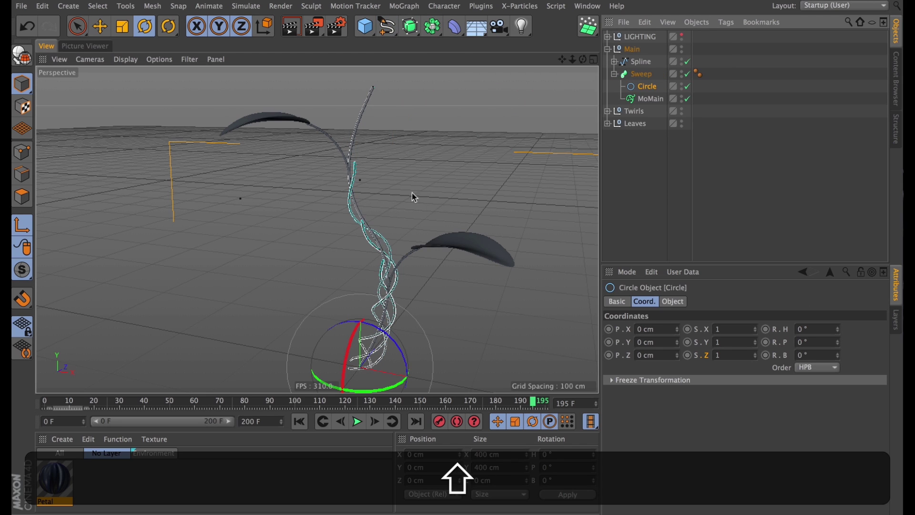
- Disable Use Rail Scale on the main stem's Sweep object
left_click(642, 74)
right_click_drag(364, 105, 398, 100, "alt")
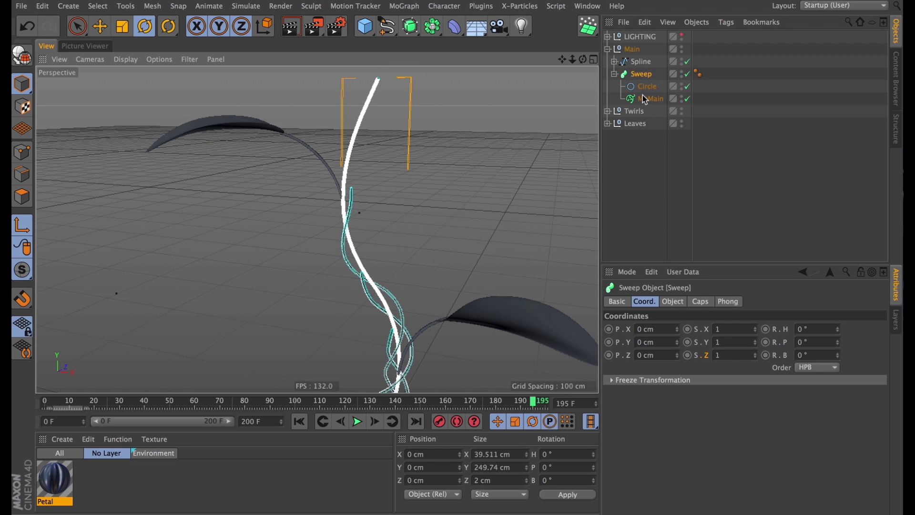
left_click(672, 301)
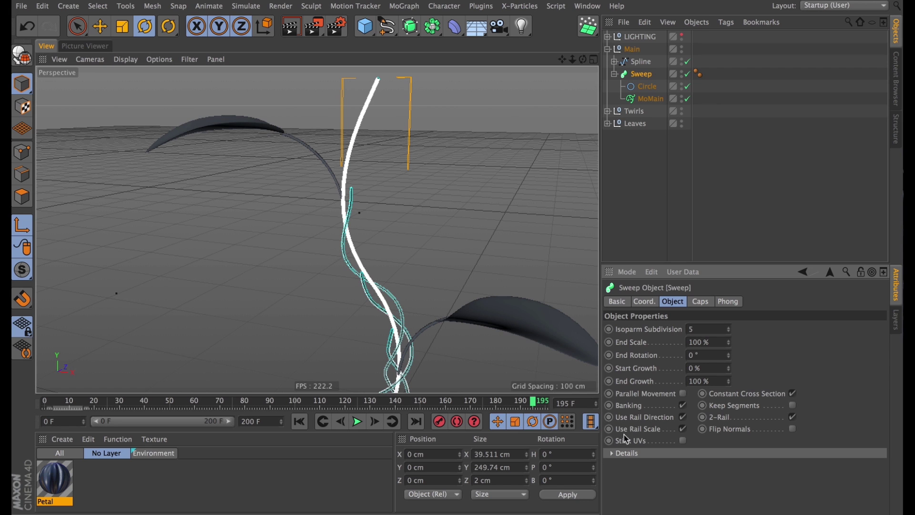
left_click(683, 428)
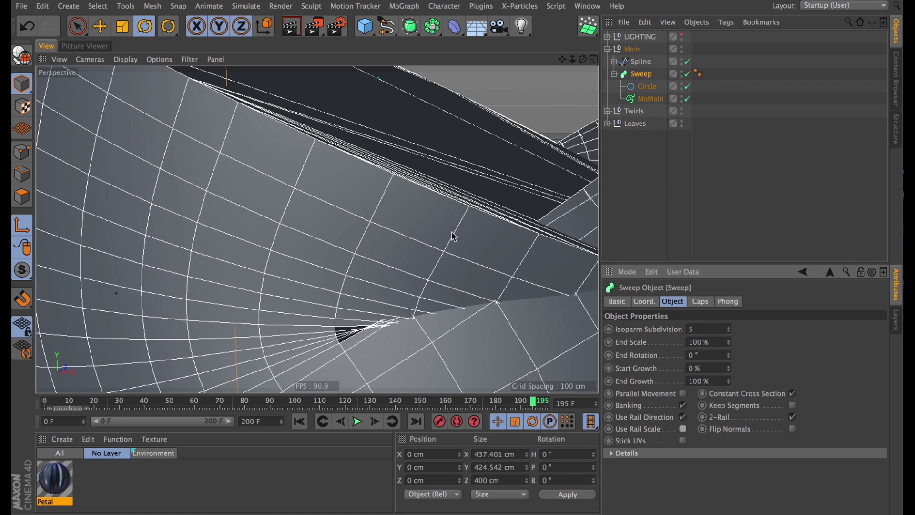
right_click_drag(449, 238, 372, 273, "alt")
- Set the radius of the Sweep's Circle profile to 10 cm
left_click(646, 87)
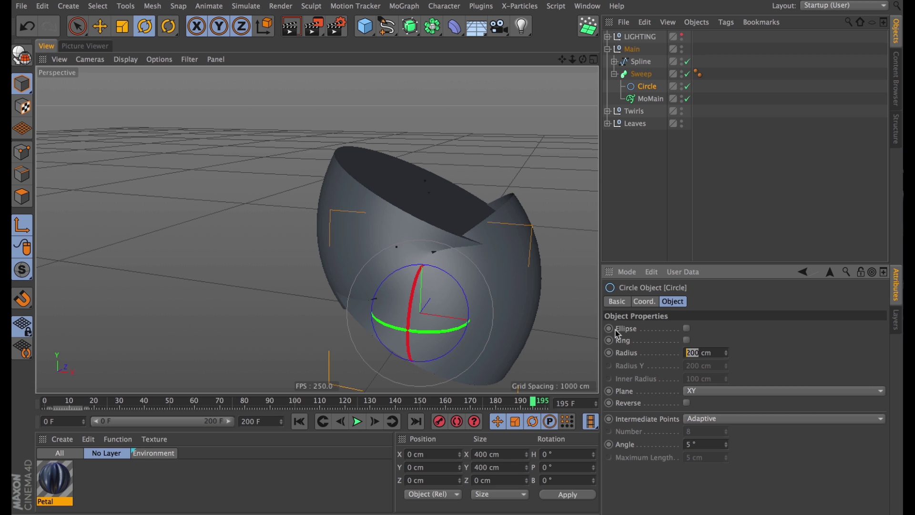
type("10")
key("Return")
right_click_drag(453, 224, 495, 220, "alt")
left_click_drag(496, 223, 453, 233, "alt")
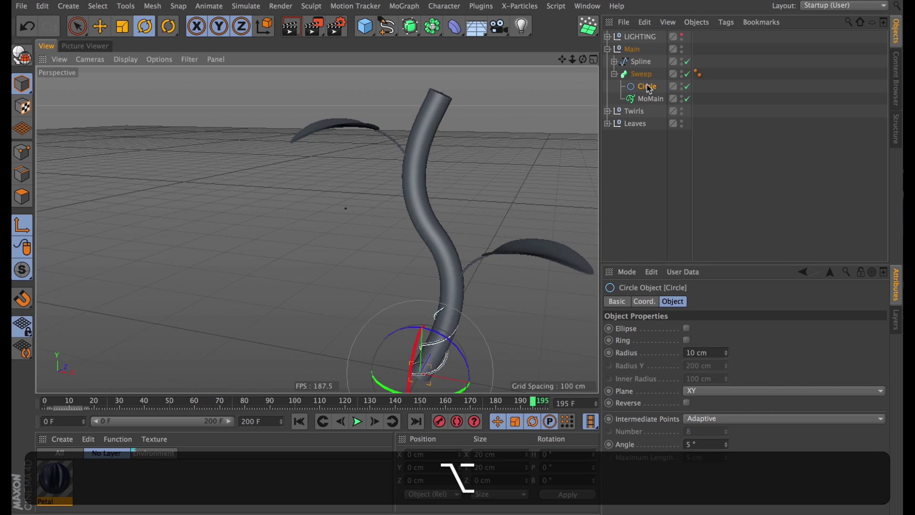
- Taper the stem with the Sweep's Scale curve, adding points at about 0.2 and 0.9 and ending at zero
left_click(641, 75)
left_click(633, 453)
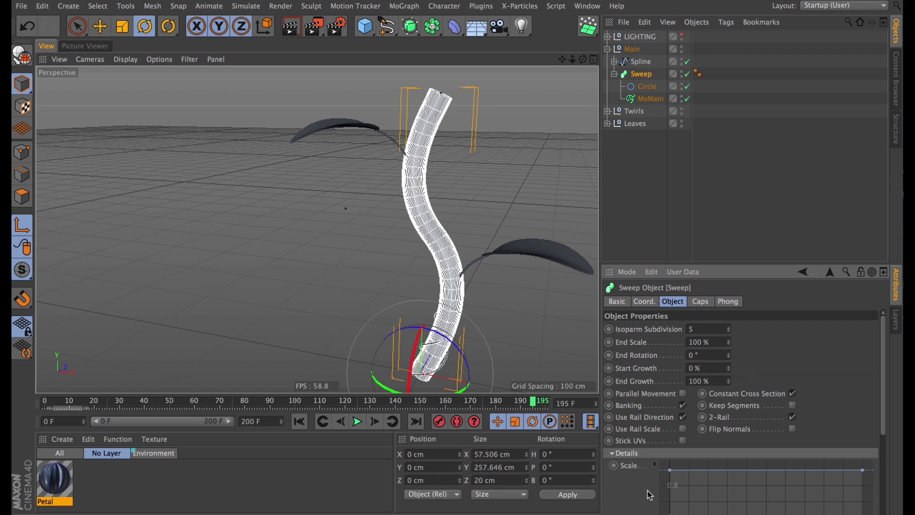
scroll(677, 405, "down", 3)
left_click_drag(692, 350, 709, 380, "super")
left_click_drag(833, 357, 838, 406, "super")
left_click_drag(731, 382, 724, 385)
left_click_drag(856, 344, 819, 409)
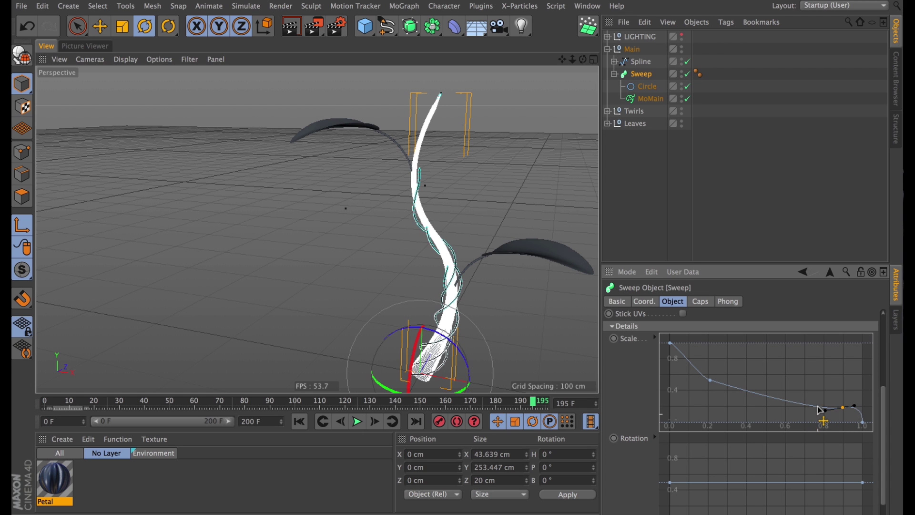
middle_click_drag(446, 155, 393, 250, "alt")
right_click_drag(393, 250, 516, 246, "alt")
middle_click_drag(517, 246, 528, 170, "alt")
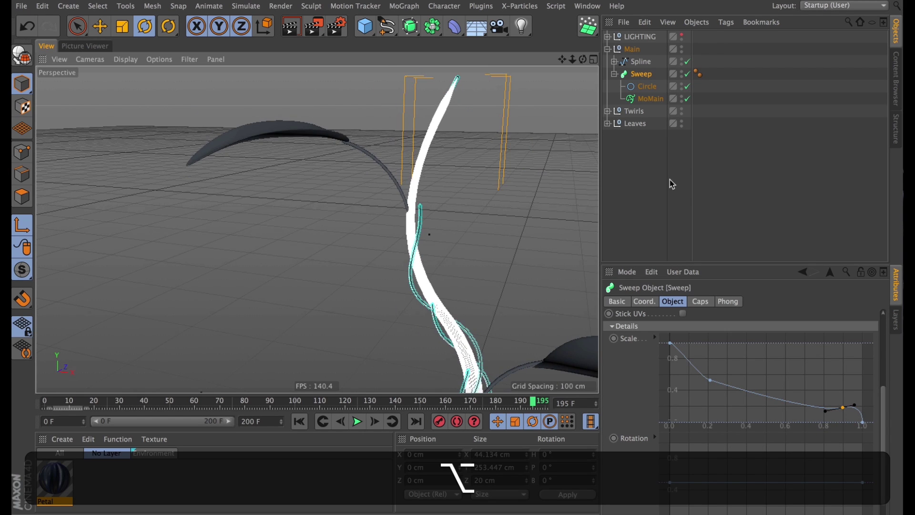
left_click(670, 180)
left_click_drag(541, 256, 491, 225, "alt")
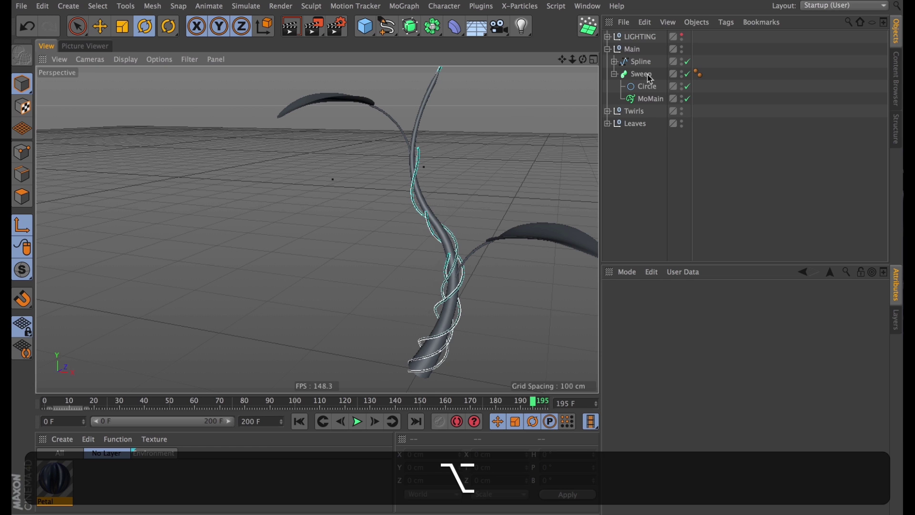
- Set the Circle profile's Intermediate Points to Natural with a Number of 3
left_click(636, 74)
right_click_drag(463, 332, 523, 304, "alt")
left_click(641, 87)
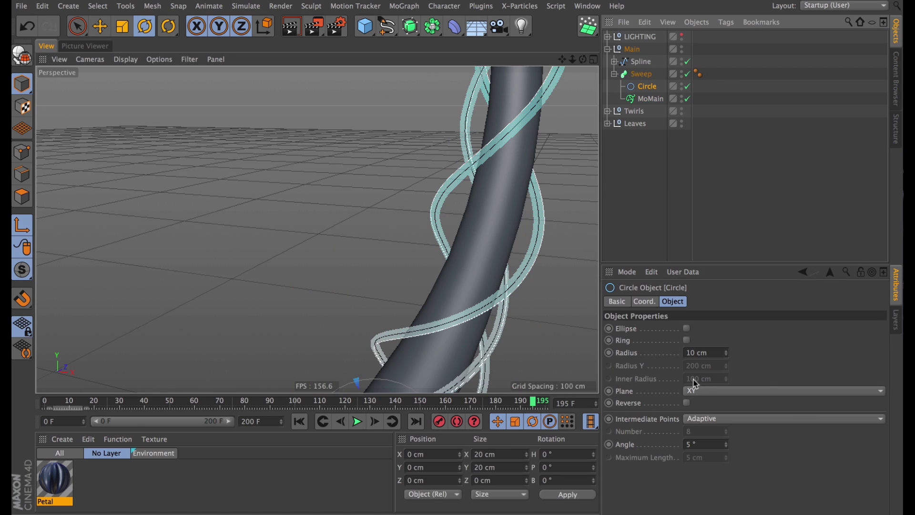
left_click(710, 418)
left_click(698, 442)
left_click(704, 430)
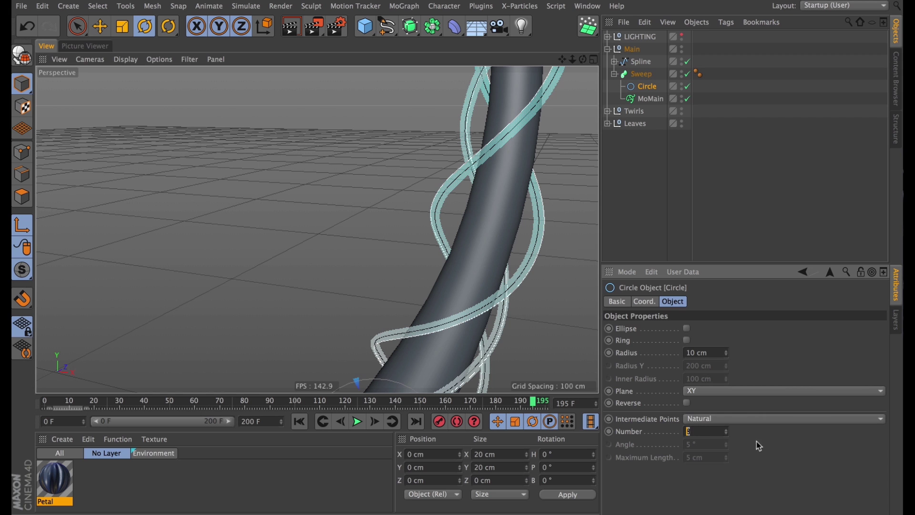
type("3")
left_click(635, 74)
left_click(663, 191)
- Play the growth animation from the start to check the swept main stem
right_click_drag(495, 233, 456, 426, "alt")
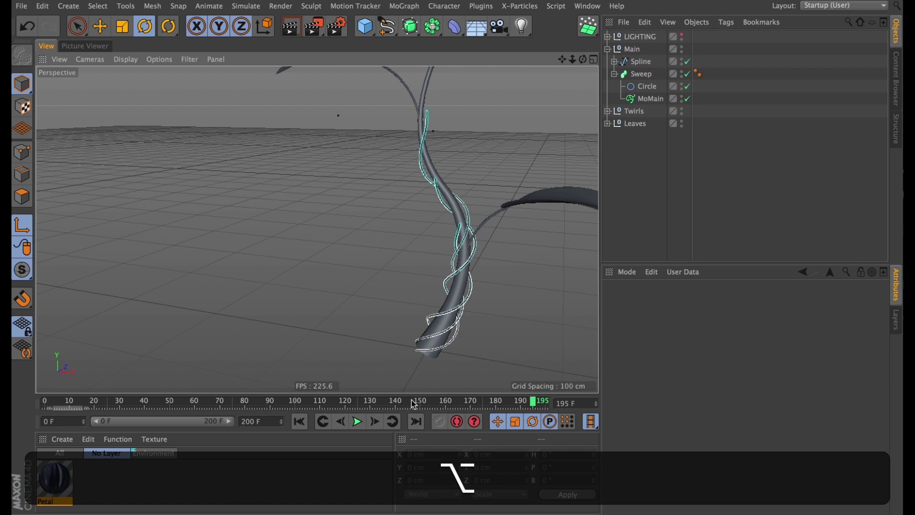
left_click_drag(414, 404, 100, 415)
left_click(357, 422)
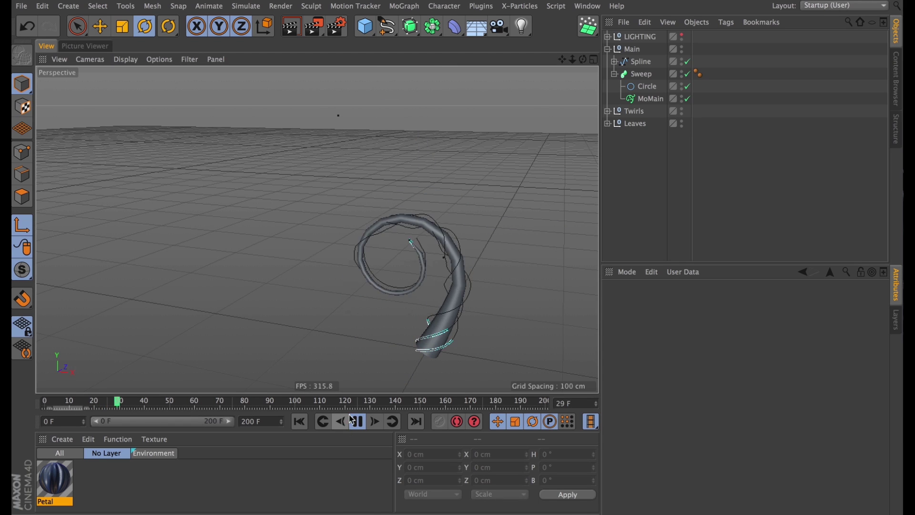
left_click_drag(446, 269, 357, 278, "alt")
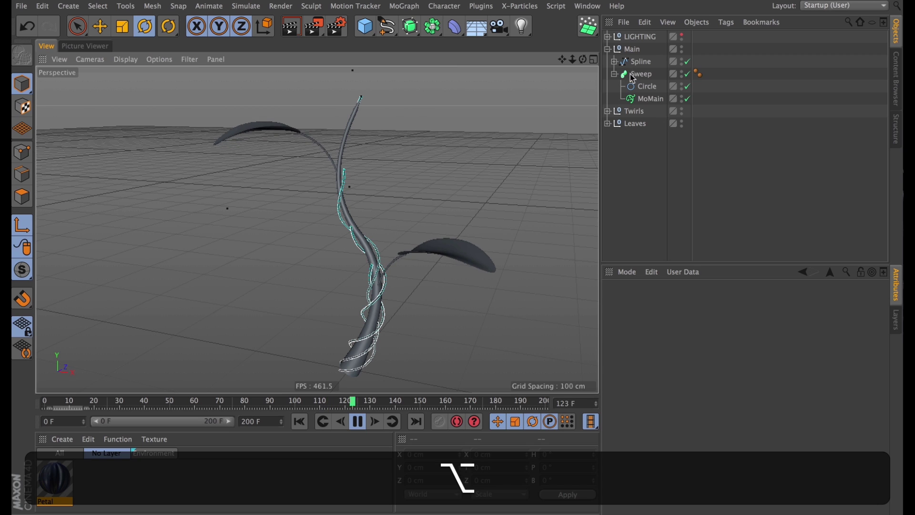
key("F8")
- Collapse the Sweep and Main hierarchies and expand the Twirls group
left_click(614, 74)
left_click(607, 86)
left_click(607, 49)
left_click(644, 86)
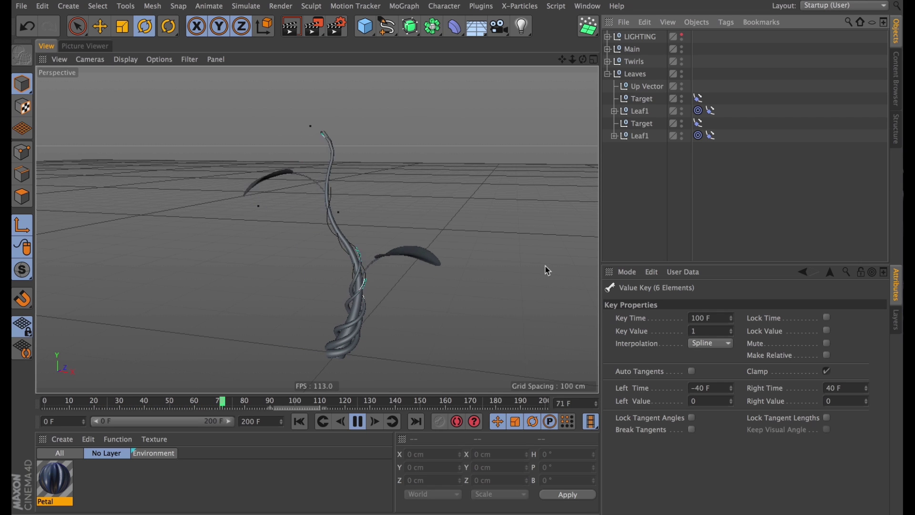
- Replay the animation from the first frame to check the leaves against the stem and twirls
left_click(300, 421)
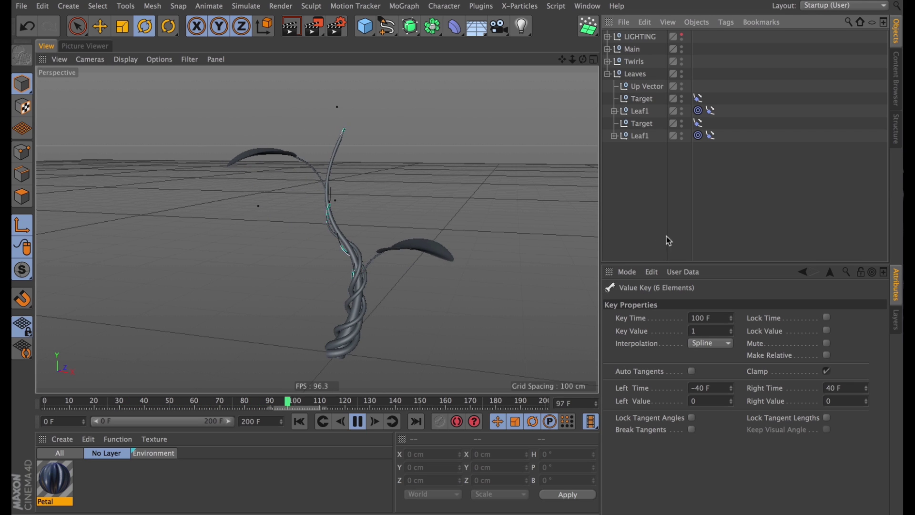
key("Escape")
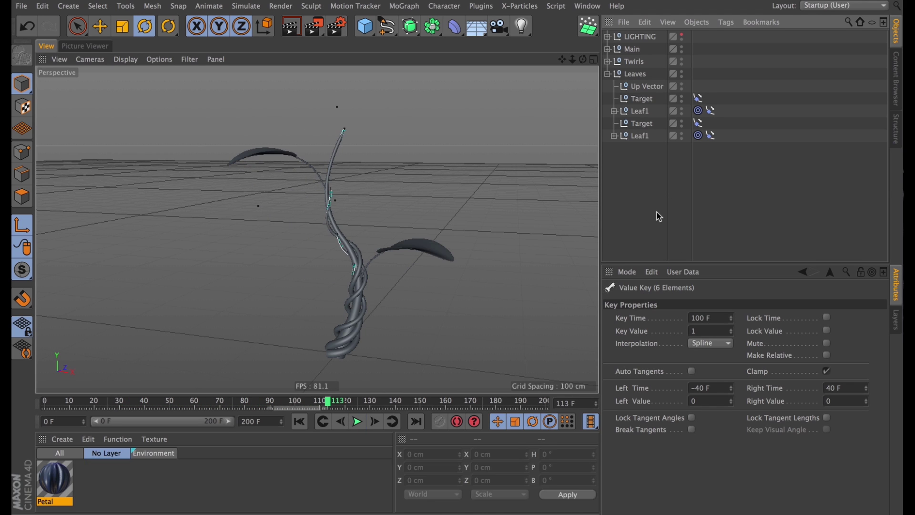
left_click_drag(379, 345, 345, 303, "alt")
- Review the Petal material's Luminance, Reflectance and Bump channels, then close its editor
double_click(71, 484)
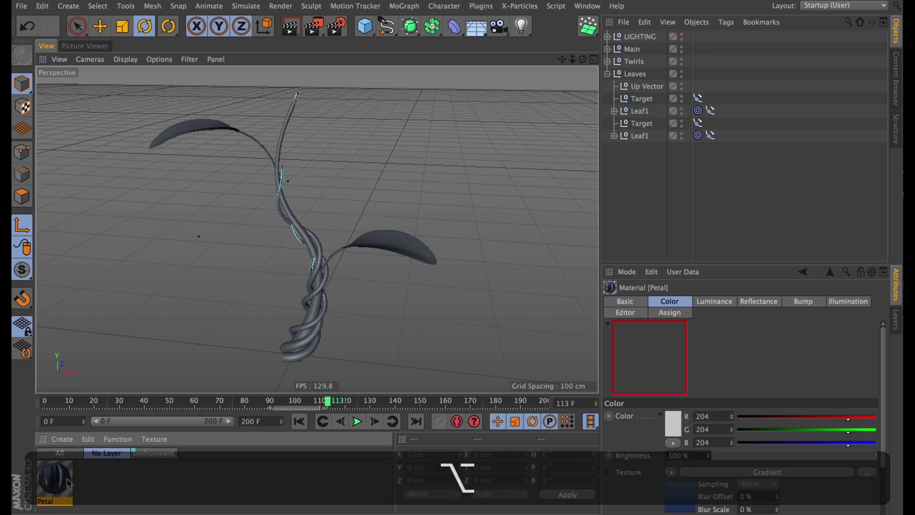
left_click(227, 224)
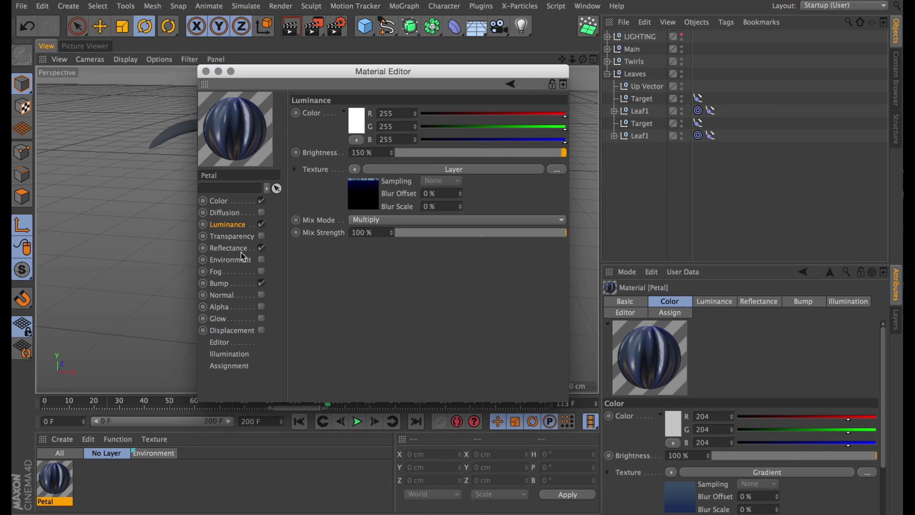
left_click(241, 248)
left_click(247, 286)
left_click(241, 248)
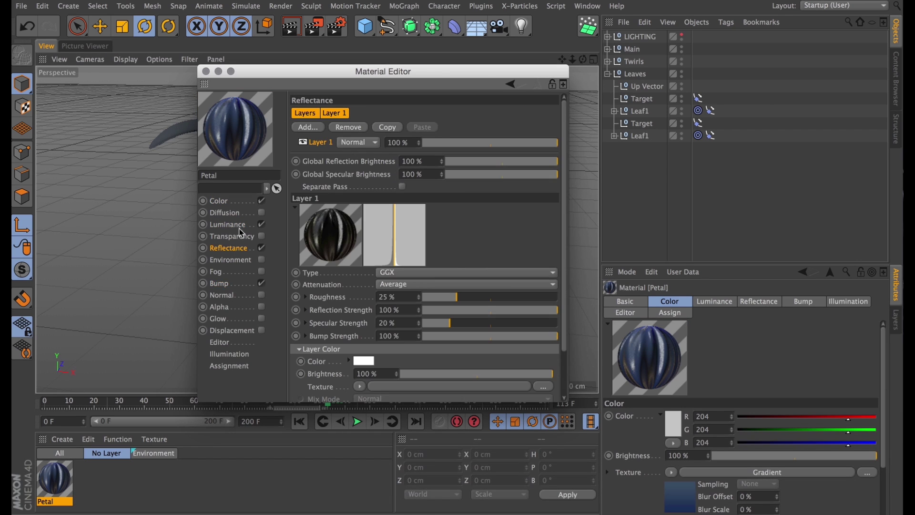
left_click(206, 71)
double_click(54, 480)
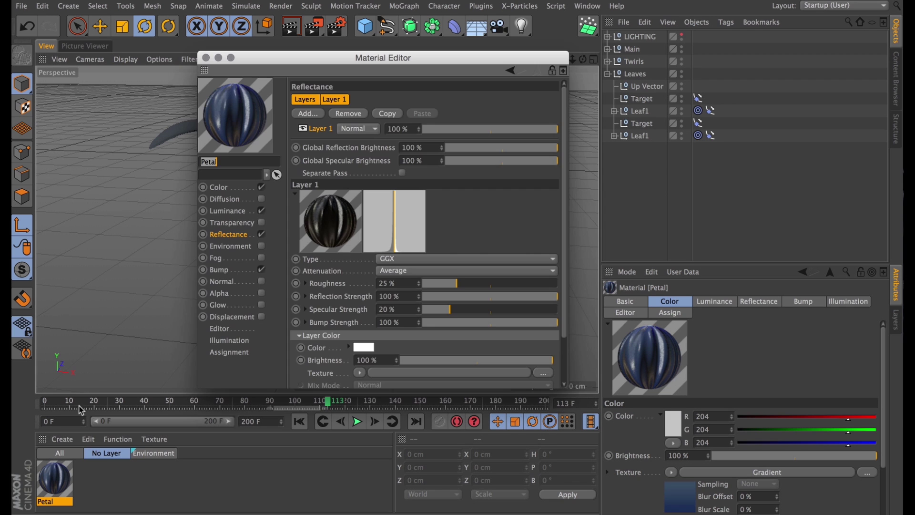
left_click(206, 57)
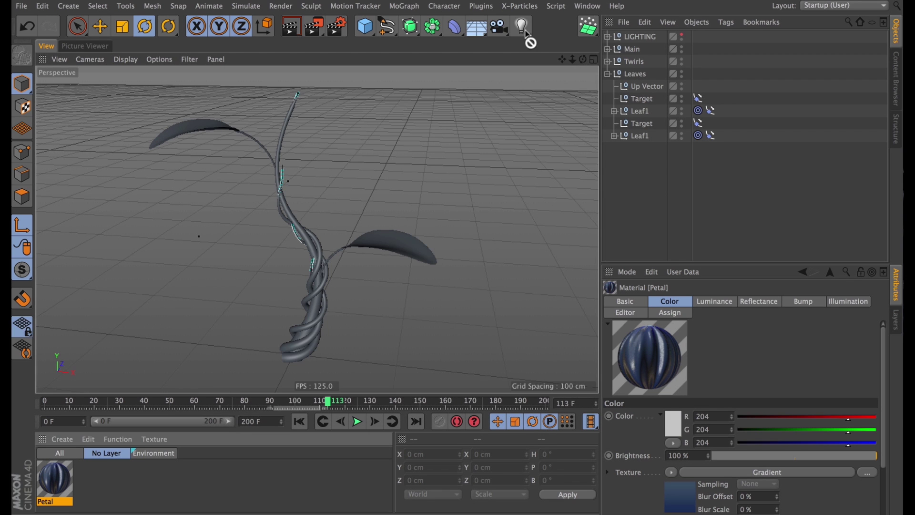
- Apply the Petal material to the Main null, collapse the Leaves group and inspect the textured stem
left_click_drag(632, 52, 632, 50)
left_click(607, 74)
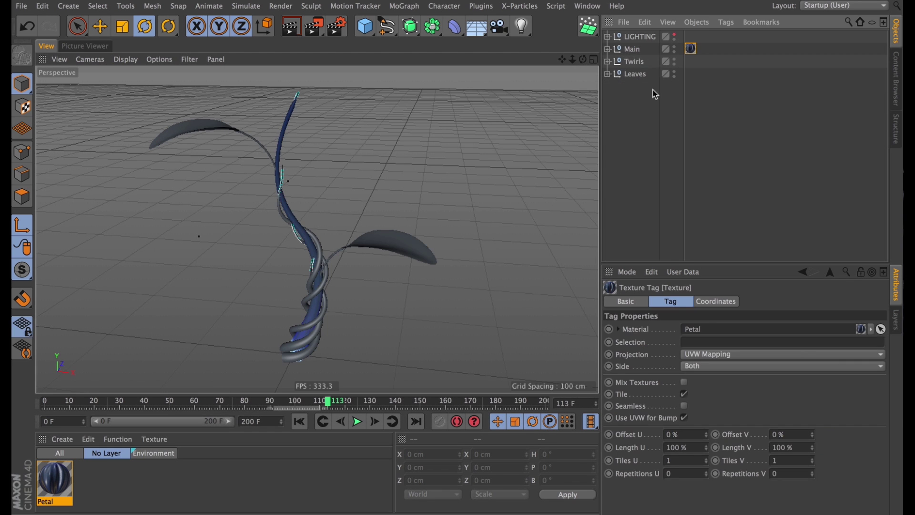
left_click(634, 49)
right_click_drag(312, 304, 453, 242, "alt")
left_click(614, 173)
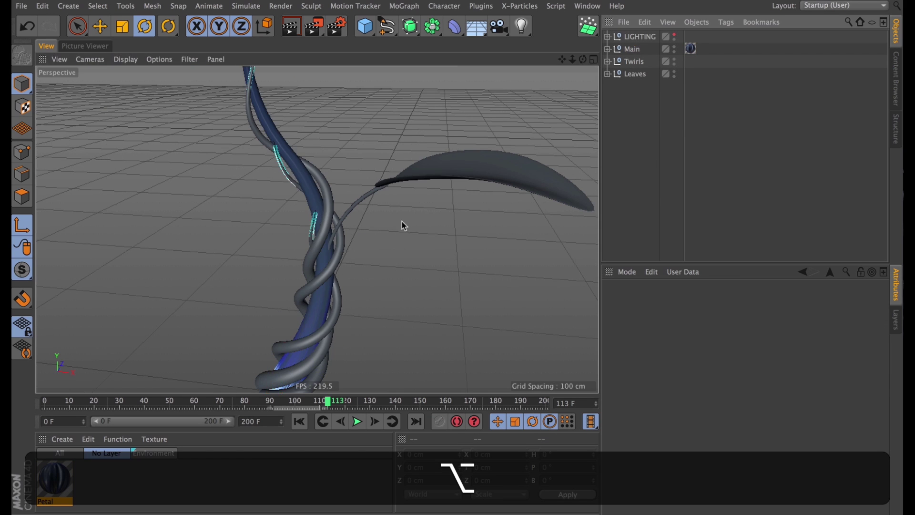
right_click_drag(404, 226, 297, 326, "alt")
- Recolor both end knots of the Petal material's color gradient to shades of green
double_click(51, 481)
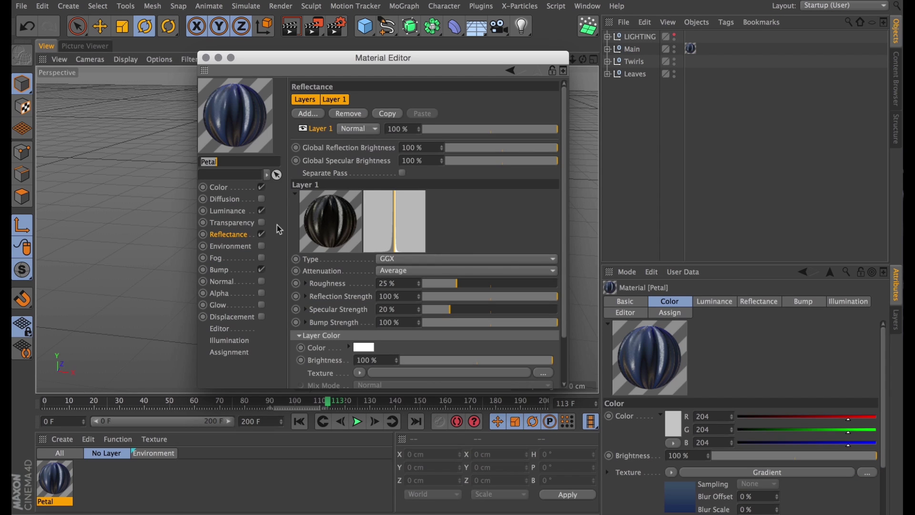
left_click(243, 188)
left_click(374, 185)
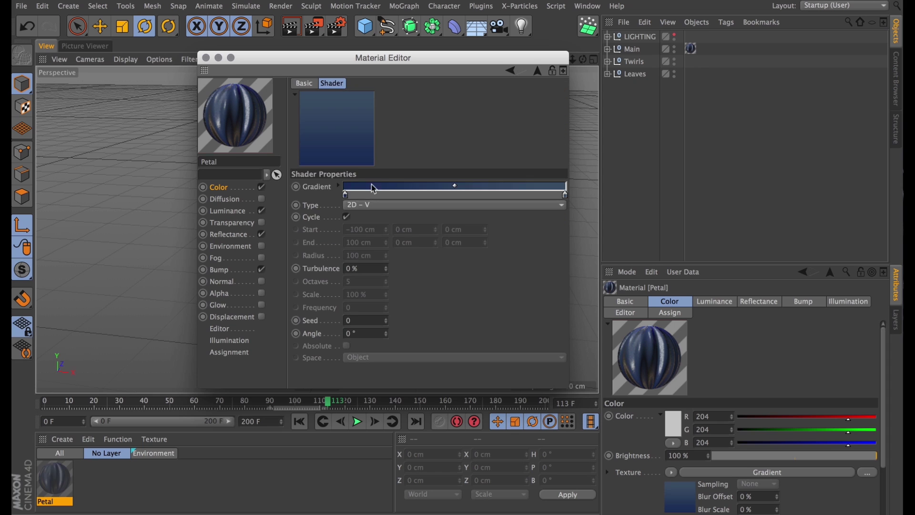
double_click(347, 196)
left_click(366, 155)
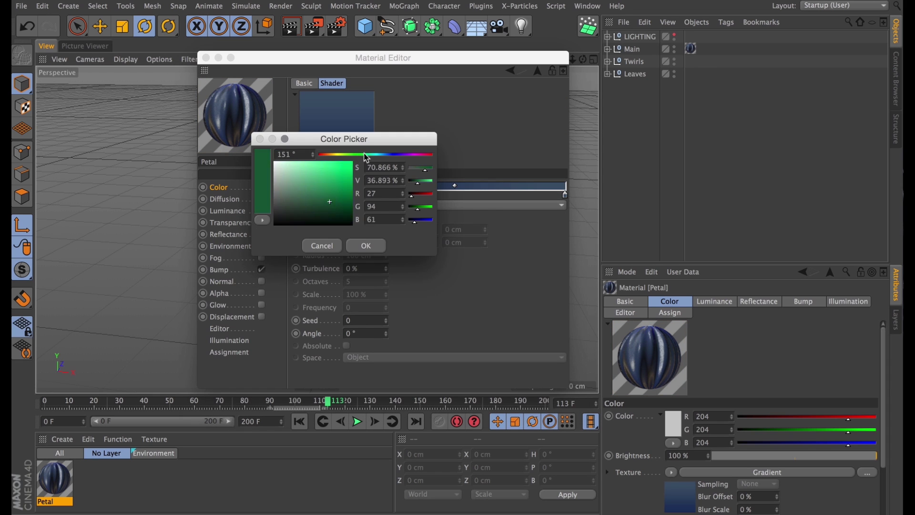
left_click(367, 246)
double_click(565, 195)
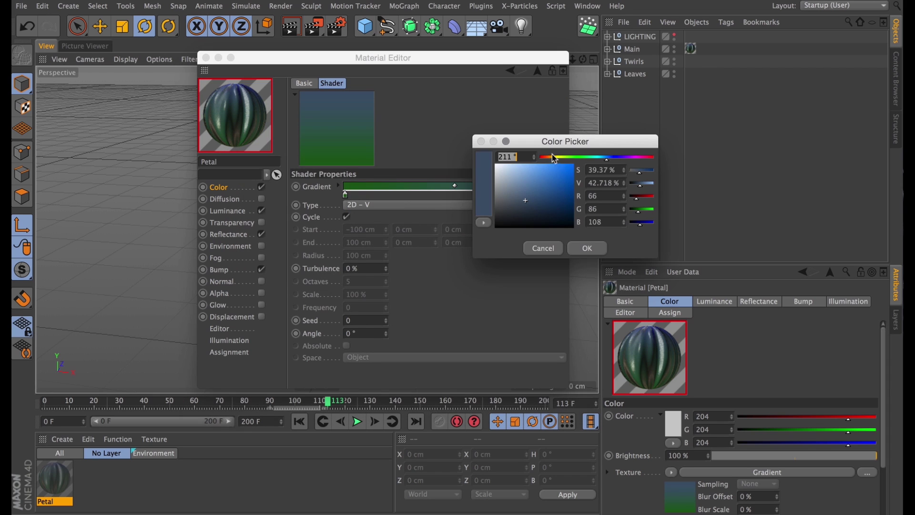
left_click(582, 158)
left_click(587, 248)
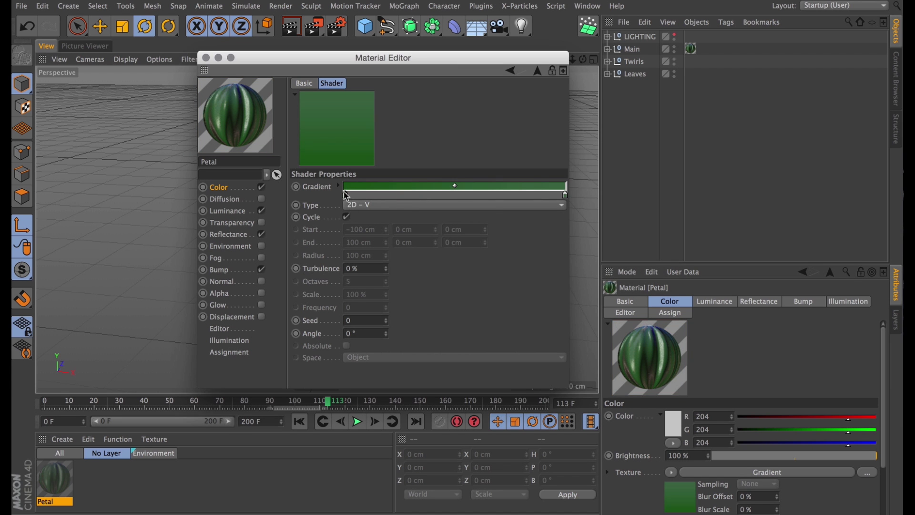
double_click(345, 195)
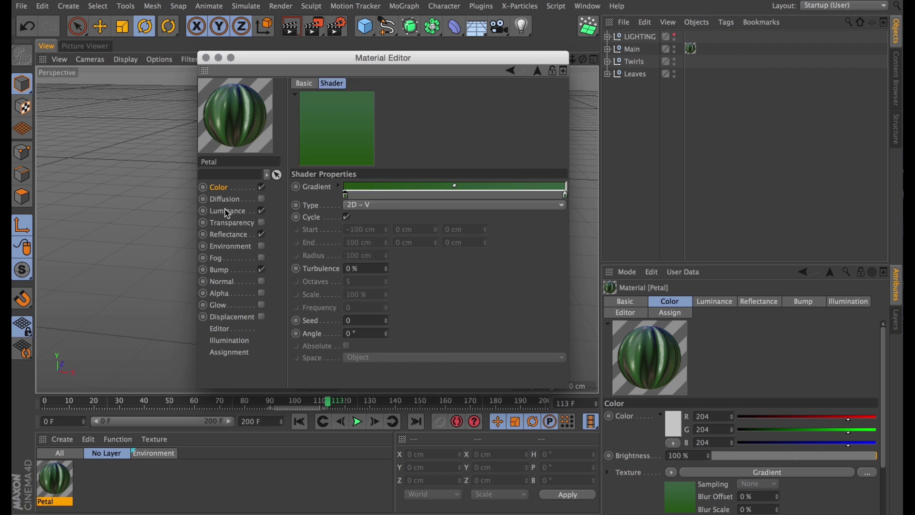
- Review the Noise and Gradient layers in the Petal material's Luminance channel, then close the material editor
left_click(229, 210)
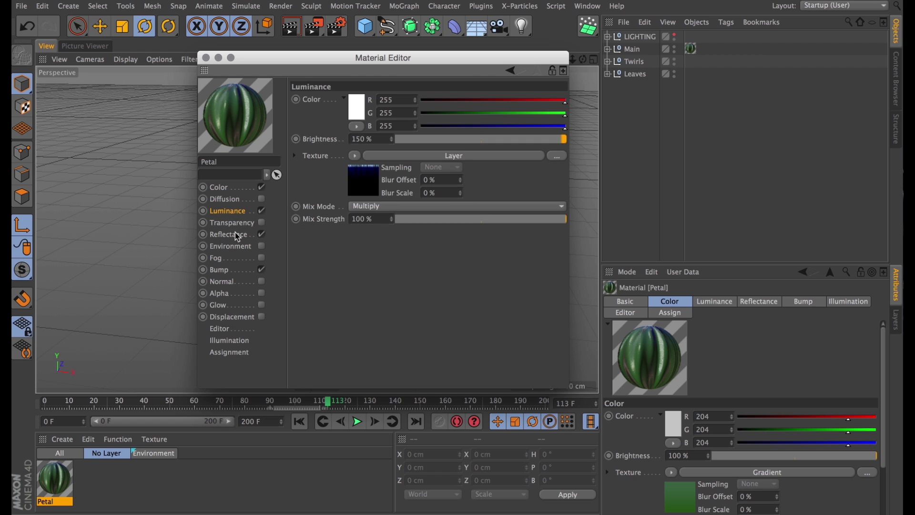
left_click(371, 186)
left_click_drag(430, 57, 684, 37)
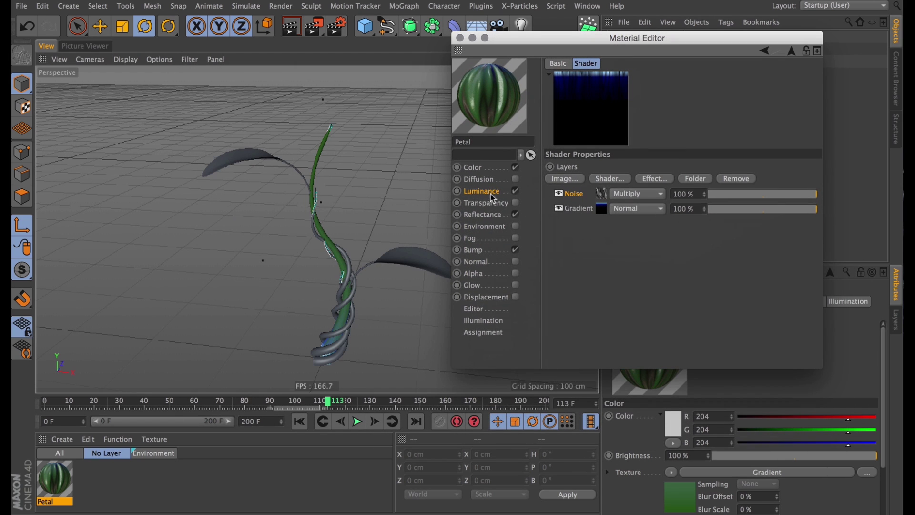
left_click(459, 38)
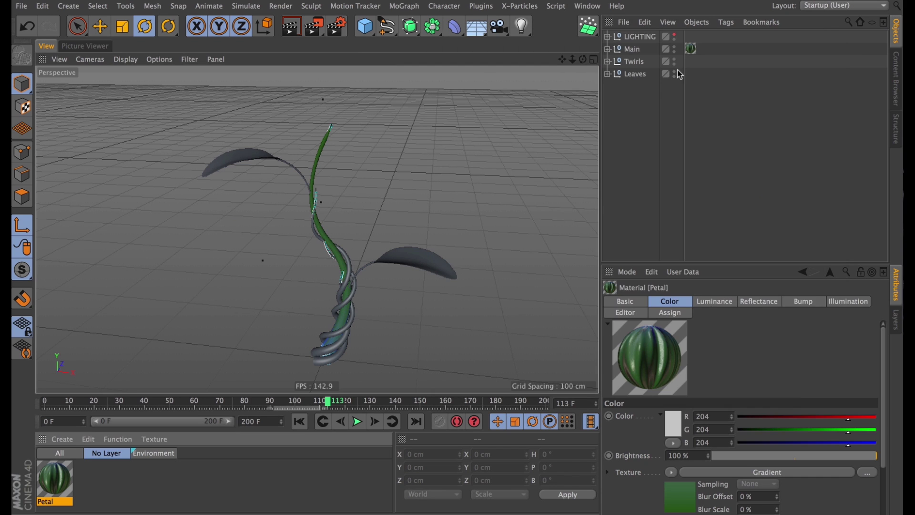
- Flip the Petal texture along the Main stem by setting its tag's Length V to -100 %
left_click(690, 50)
left_click(769, 446)
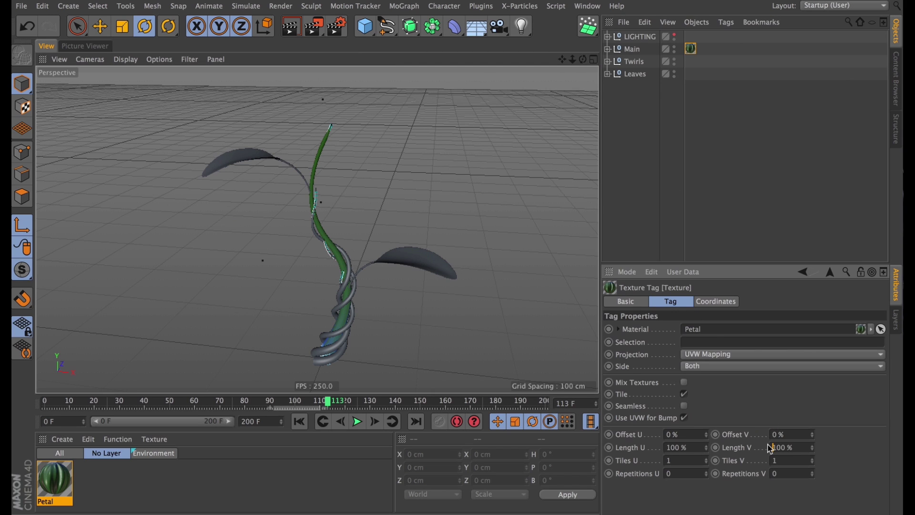
type("-")
key("Return")
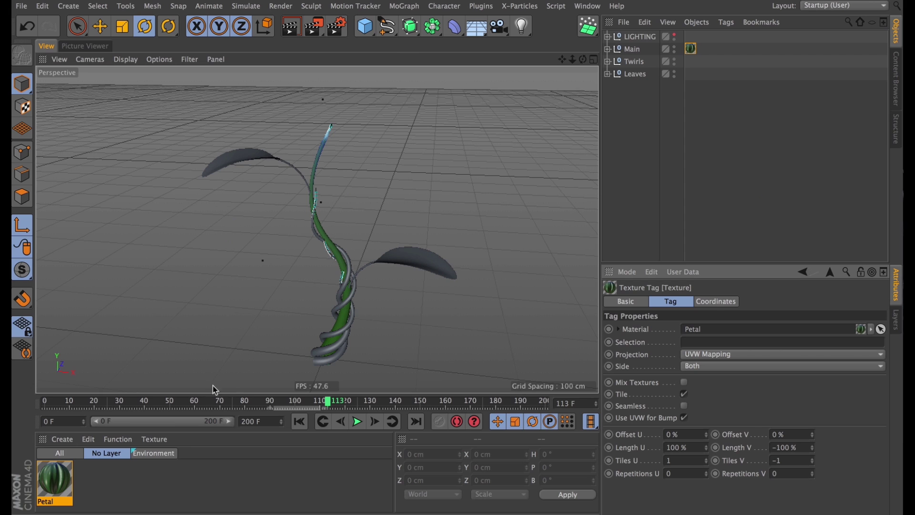
- Apply the Petal material to the Twirls group and set its texture tag's Length V to -100 %
left_click(61, 484)
left_click_drag(637, 63, 638, 62)
left_click(692, 61)
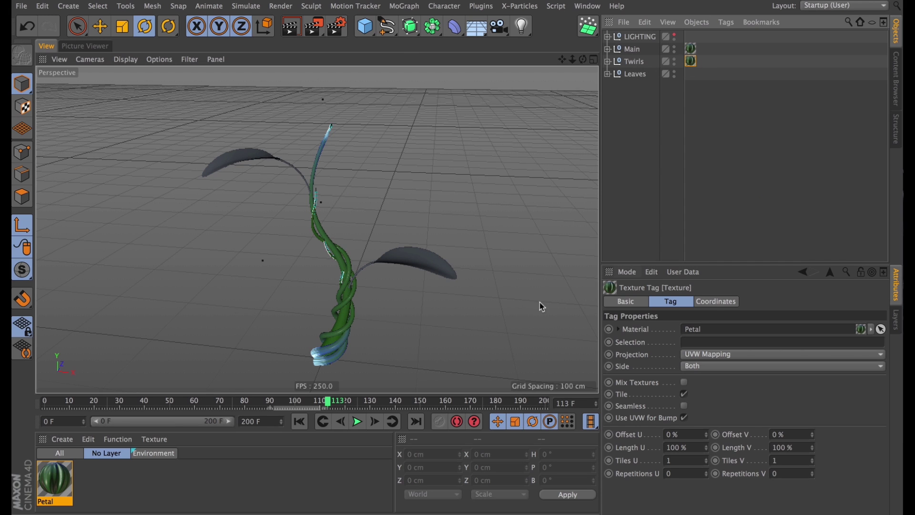
left_click(773, 447)
type("-")
key("Return")
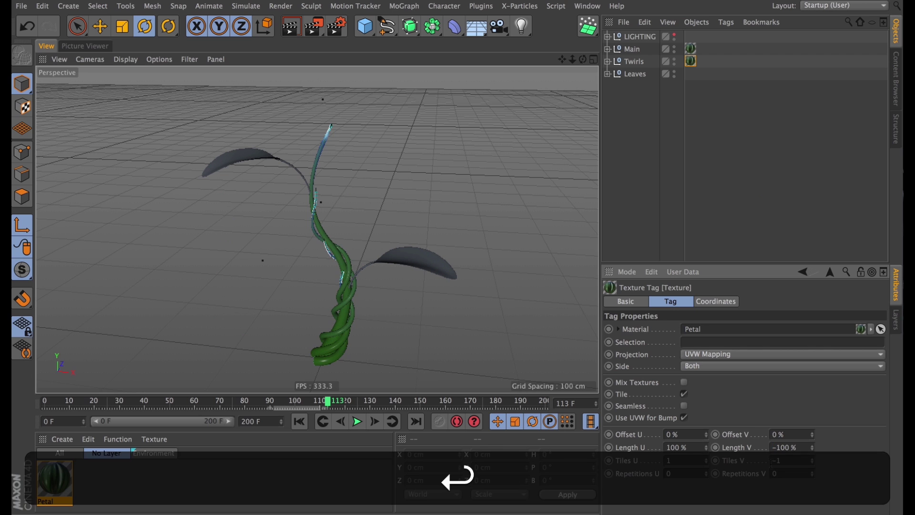
- Copy the Twirls texture tag to the Leaves group and set the copy's Length V to 100 %
left_click_drag(690, 63, 693, 77, "super")
left_click_drag(469, 278, 471, 314, "alt")
right_click_drag(428, 286, 491, 297, "alt")
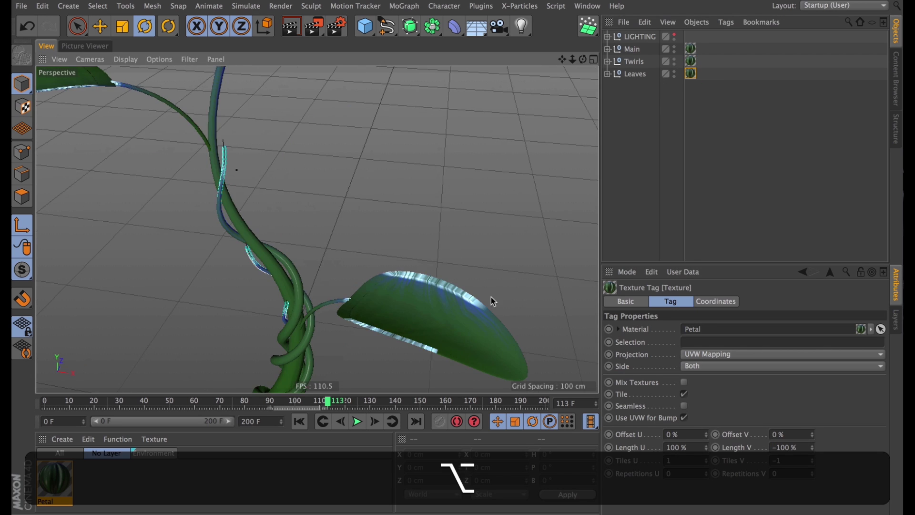
middle_click_drag(478, 325, 468, 291, "alt")
left_click_drag(779, 447, 769, 447)
type("1")
key("Return")
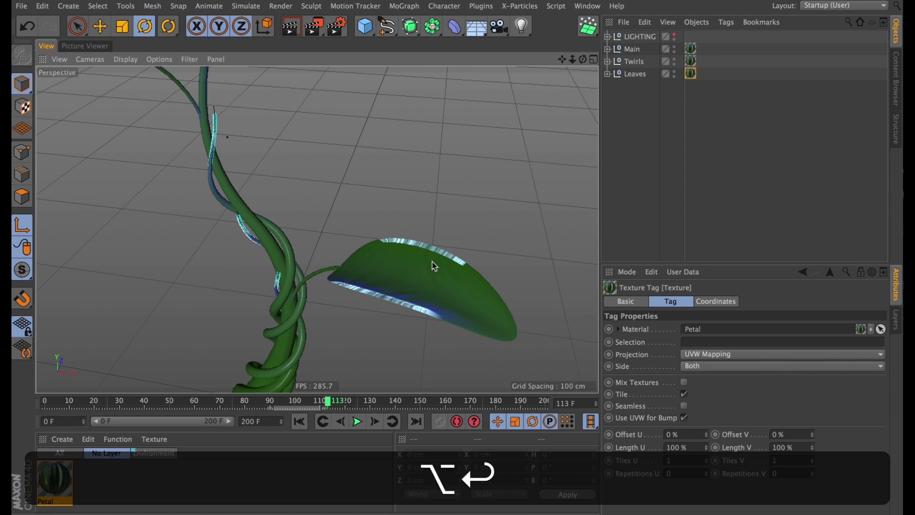
left_click_drag(433, 266, 470, 284, "alt")
- Expand the Leaves hierarchy and set Subdivide UVs to Boundary on both leaves' Subdivision Surface objects
left_click(607, 73)
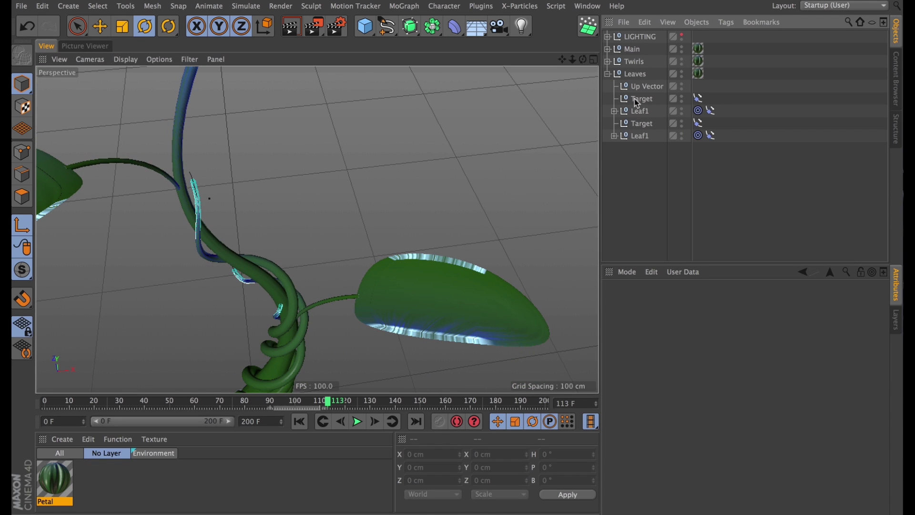
left_click(614, 111)
left_click(613, 148)
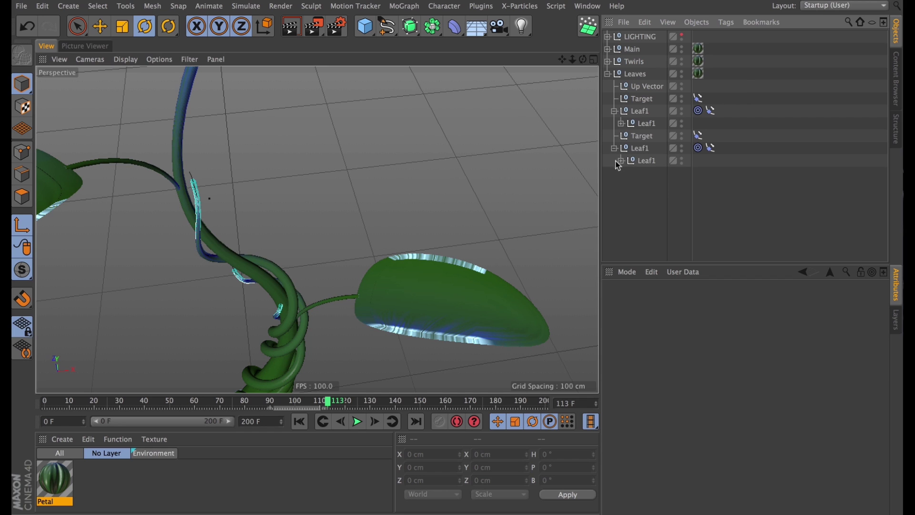
left_click(620, 161)
left_click(620, 124)
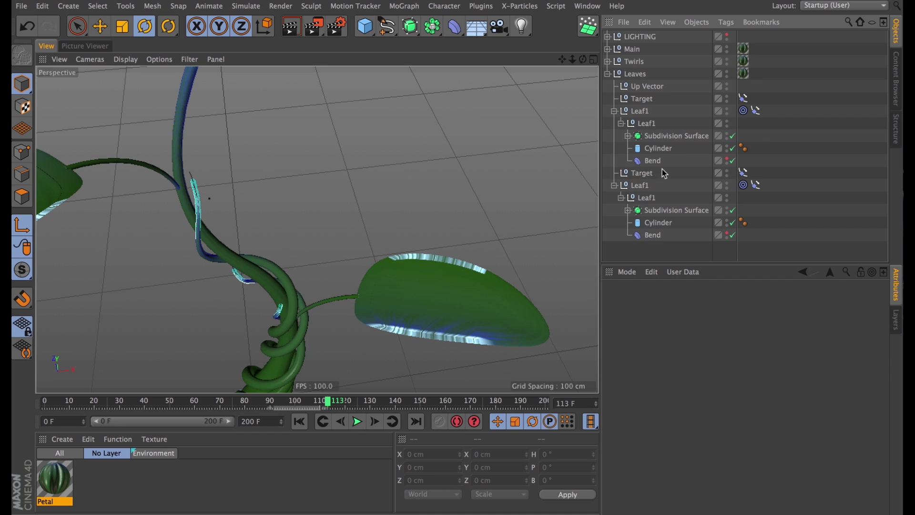
left_click(656, 137)
left_click(667, 210, "super")
left_click(704, 372)
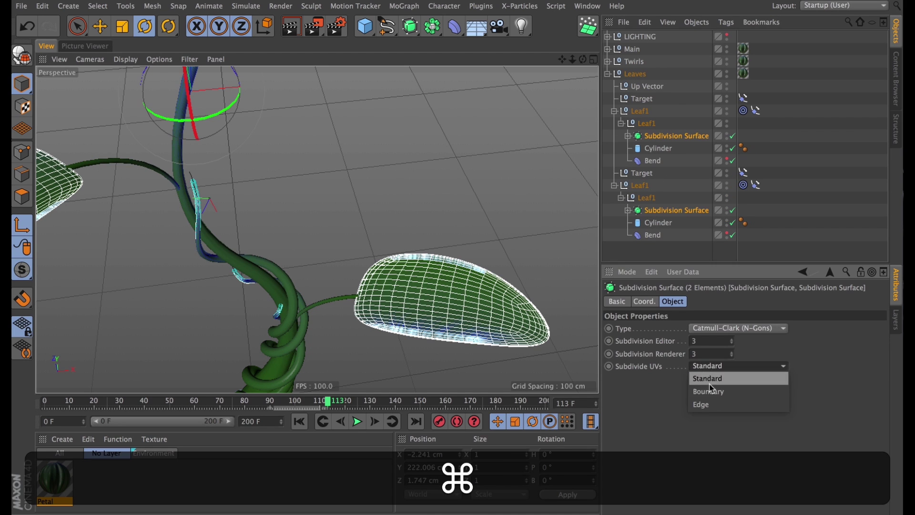
left_click(716, 394)
left_click(774, 211)
left_click_drag(514, 338, 487, 263, "alt")
middle_click_drag(476, 258, 469, 272, "alt")
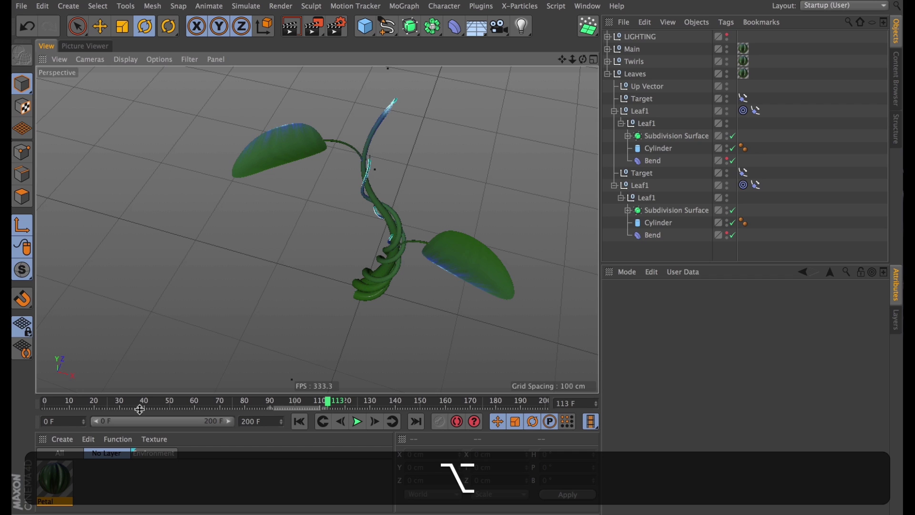
- Rename the Petal material to Stalk
left_click(50, 487, "super")
double_click(51, 503)
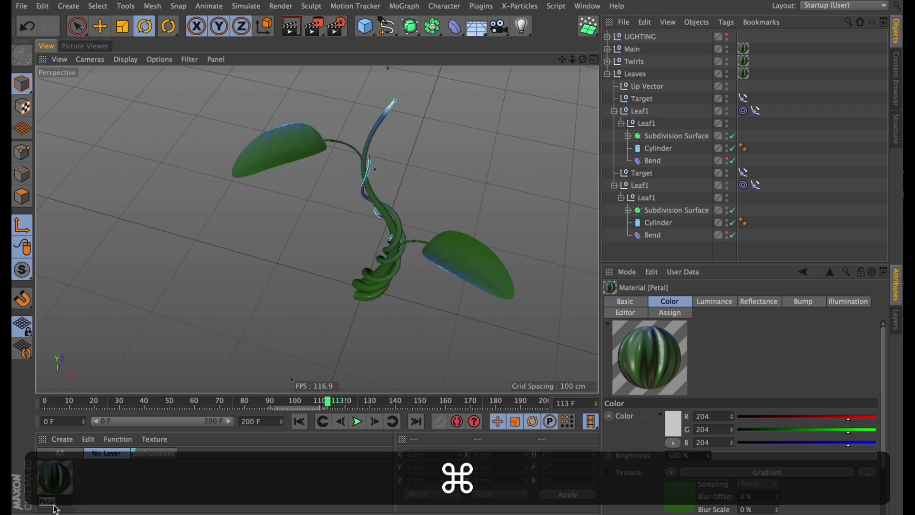
type("Stalk")
key("Return")
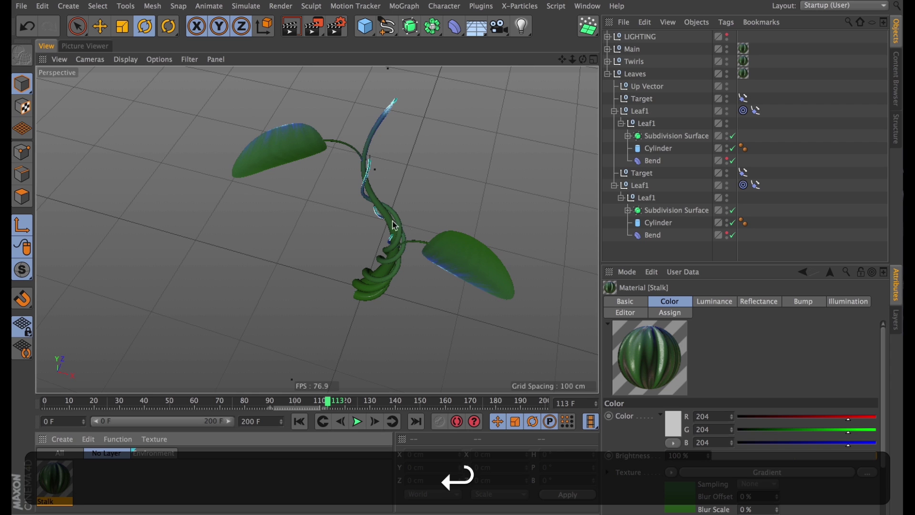
- Duplicate the Stalk material and name the copy Leaves
left_click_drag(53, 487, 93, 505, "super")
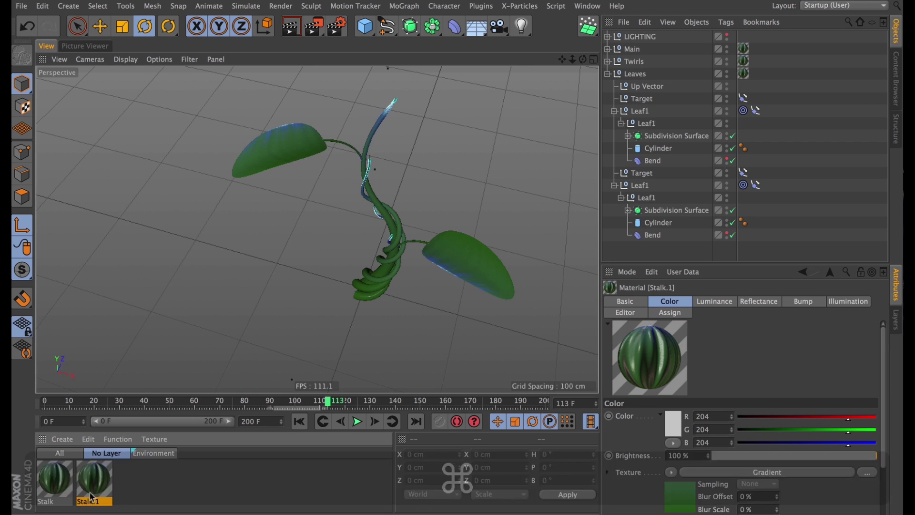
double_click(94, 487)
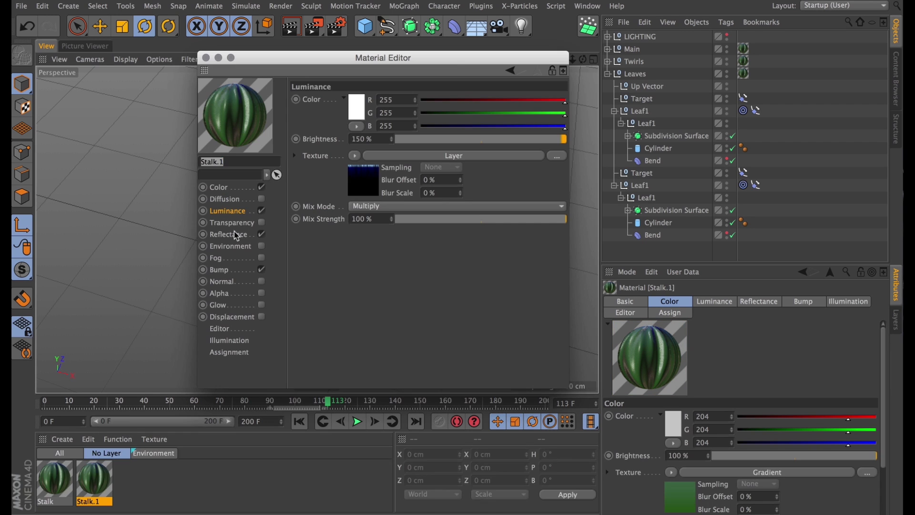
type("LEaves")
key("Return")
left_click(212, 163)
key("BackSpace")
type("e")
key("Return")
- Set the Leaves material's luminance gradient type to 2D - U and swap that material onto the Leaves group's texture tag
left_click(374, 190)
left_click_drag(374, 60, 513, 69)
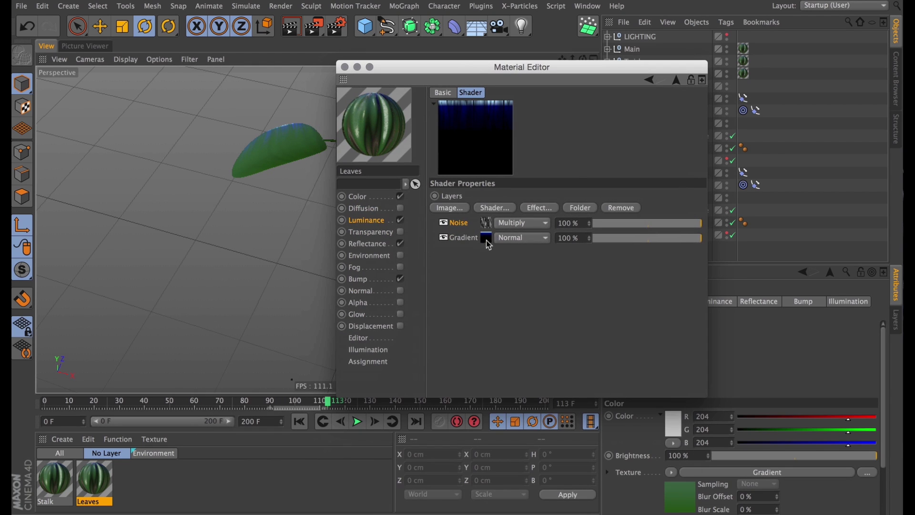
left_click(486, 238)
left_click(498, 214)
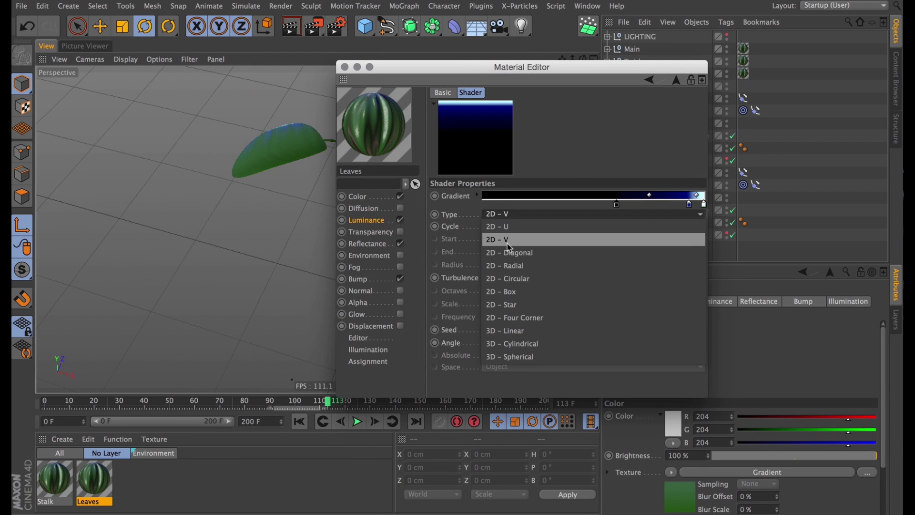
left_click(515, 225)
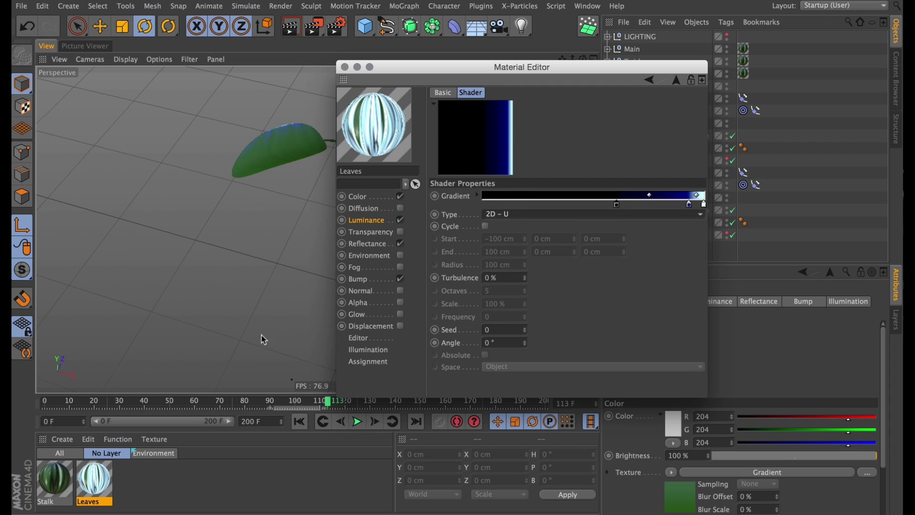
left_click_drag(85, 504, 248, 448)
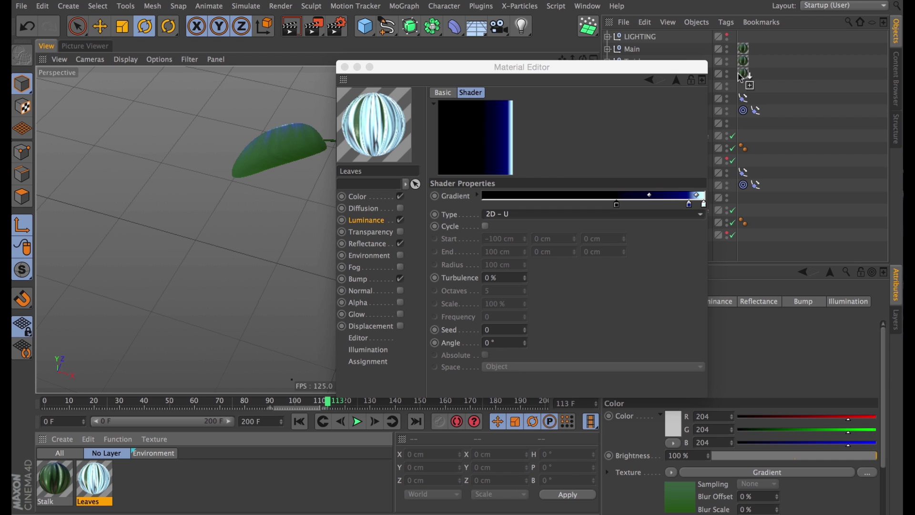
left_click_drag(543, 67, 571, 166)
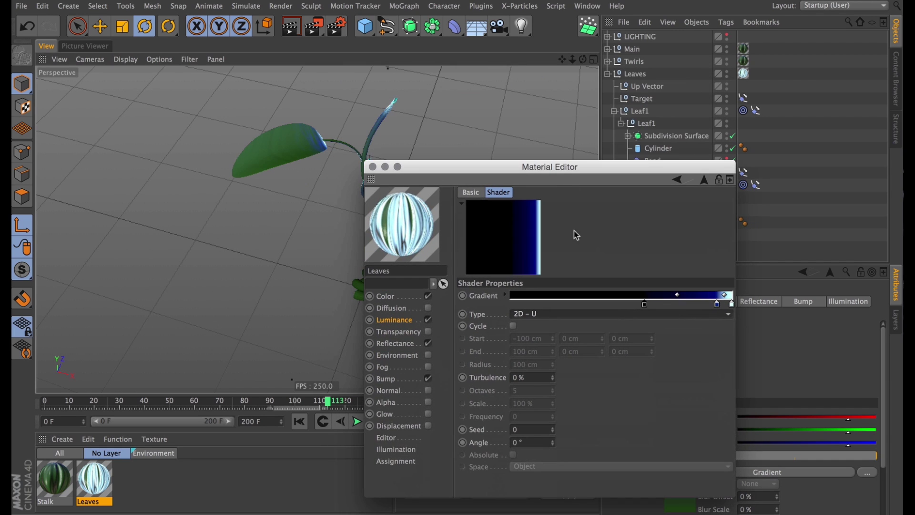
- Set the Leaves material's color gradient type to 2D - U and close the material editor
left_click(415, 296)
left_click(542, 290)
left_click(587, 315)
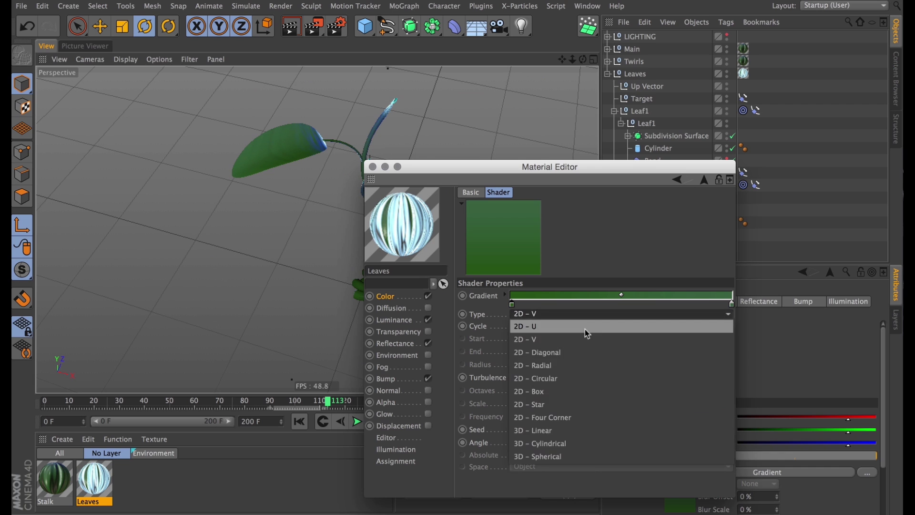
left_click(586, 315)
left_click(373, 167)
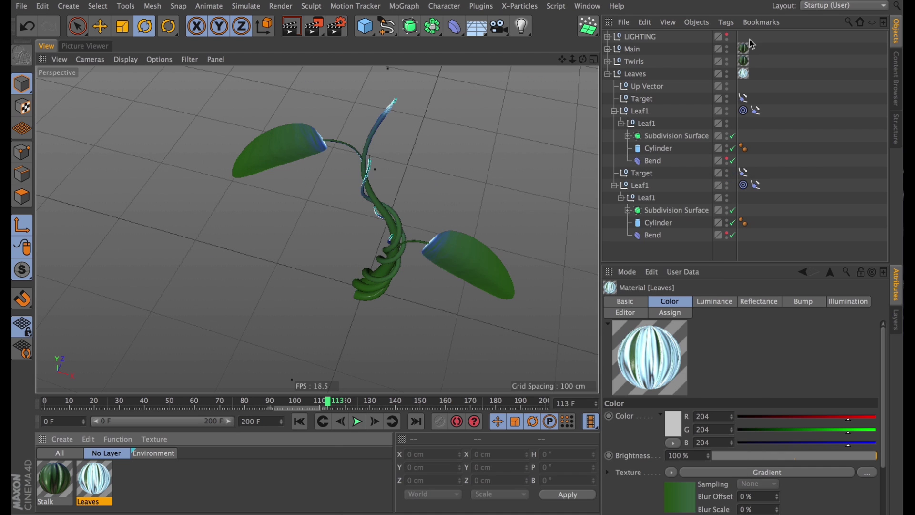
- Flip the texture on the Leaves group horizontally by setting its tag's Tiles U to -1, then inspect the leaf tips
left_click(743, 73)
key("alt+super+z")
key("super+z")
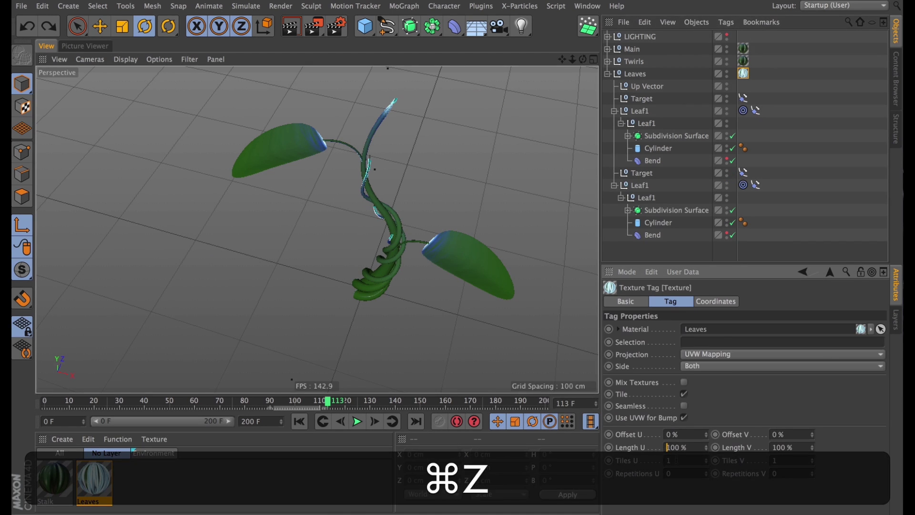
double_click(678, 459)
type("-1")
key("Return")
left_click_drag(441, 211, 454, 197, "alt")
right_click_drag(452, 196, 521, 226, "alt")
left_click_drag(521, 226, 490, 325, "alt")
middle_click_drag(490, 325, 585, 322, "alt")
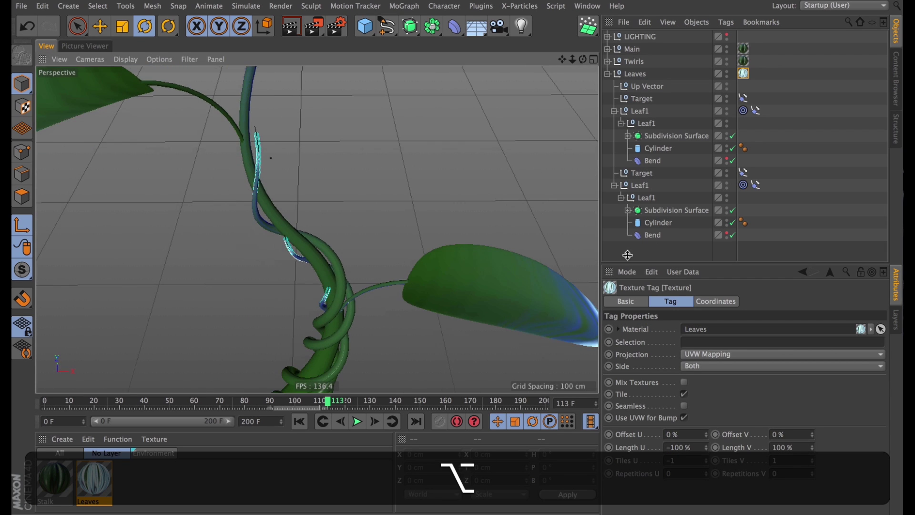
- Frame the whole plant and render it in the viewport to check the stalk and leaf materials
left_click(766, 167)
right_click_drag(534, 200, 435, 219, "alt")
left_click_drag(435, 219, 389, 256, "alt")
middle_click_drag(419, 320, 373, 262, "alt")
left_click_drag(373, 261, 348, 276, "alt")
key("alt+super+r")
key("super+r")
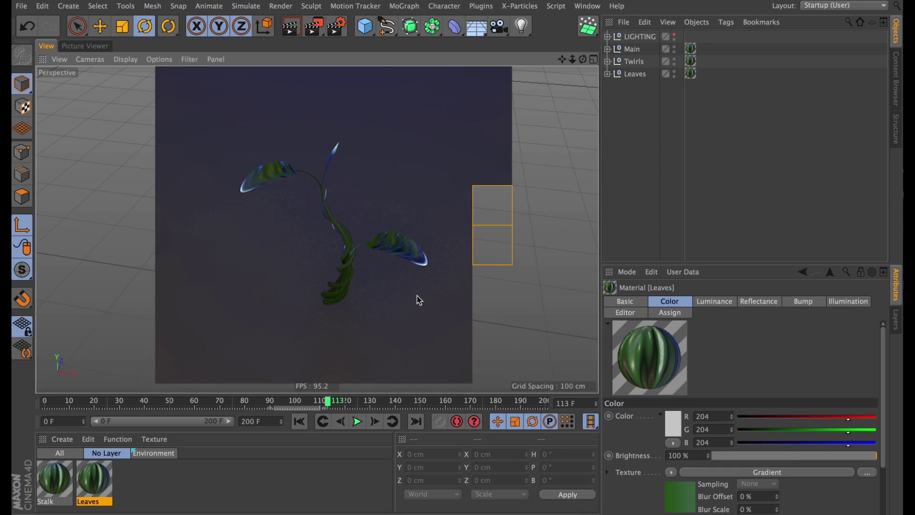
left_click_drag(385, 280, 410, 215, "alt")
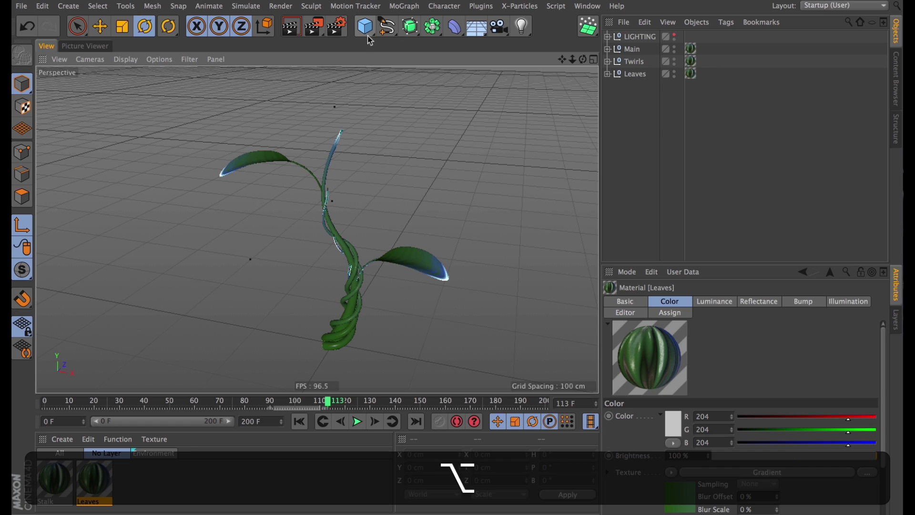
- At frame 111, add a sphere, set its segments to 6 and make it editable
left_click_drag(376, 403, 322, 384)
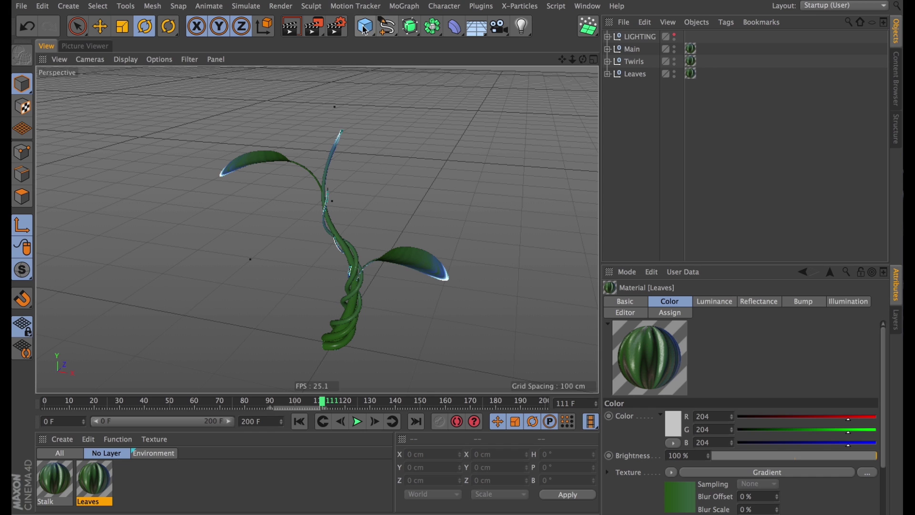
left_click_drag(364, 27, 619, 65)
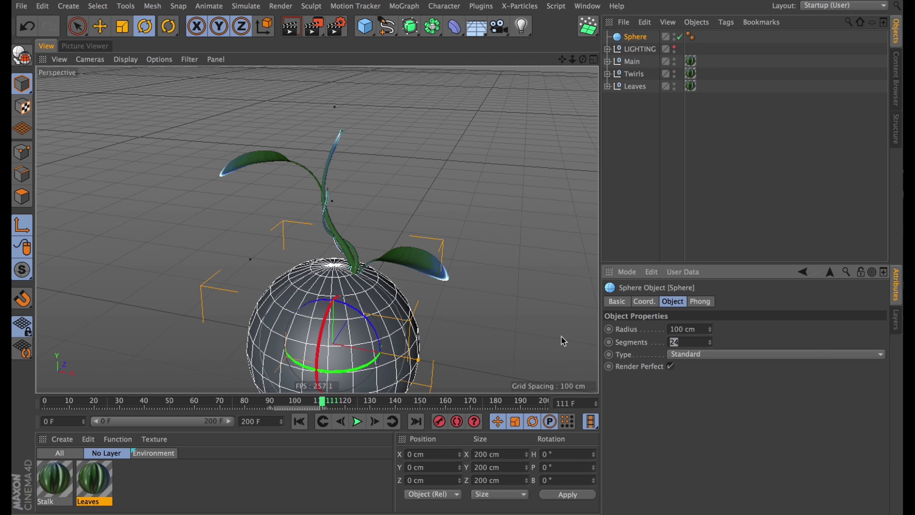
type("6")
key("Return")
left_click_drag(350, 145, 473, 182, "alt")
key("c")
key("space")
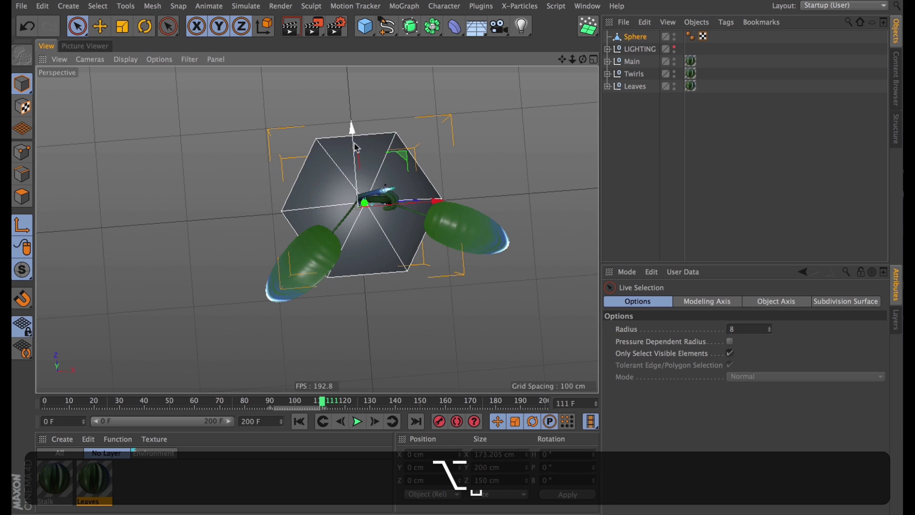
- Select one vertical strip of the sphere's faces, invert the selection and delete all the other polygons
left_click_drag(353, 145, 377, 230, "alt")
left_click_drag(344, 175, 352, 263, "alt")
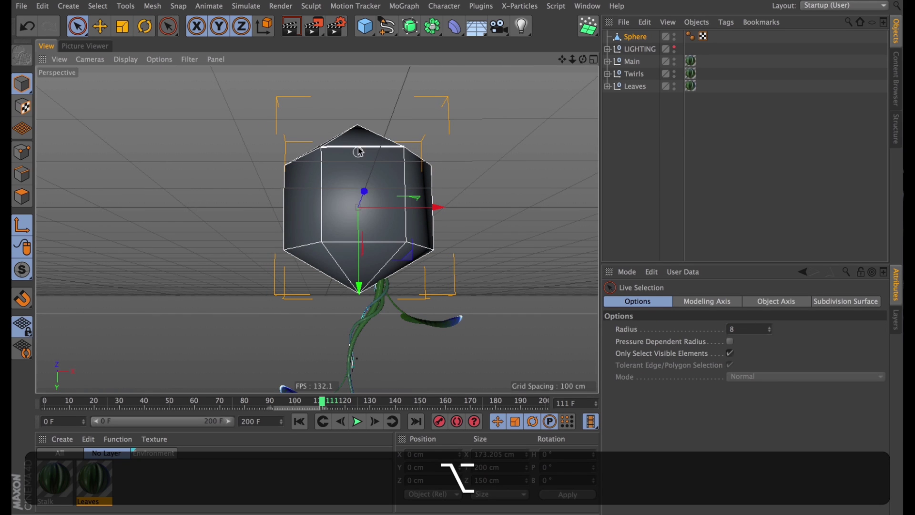
left_click(361, 248)
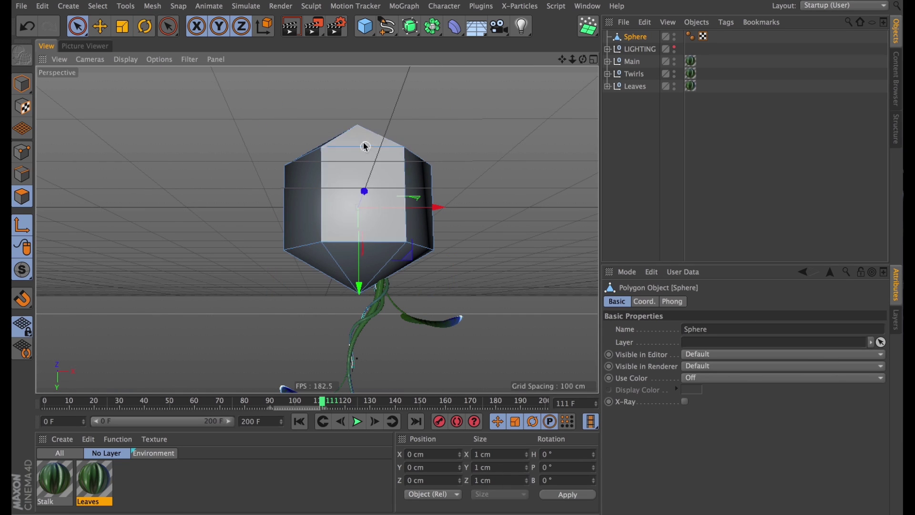
left_click(364, 259)
left_click_drag(364, 260, 376, 70, "alt")
key("u")
key("i")
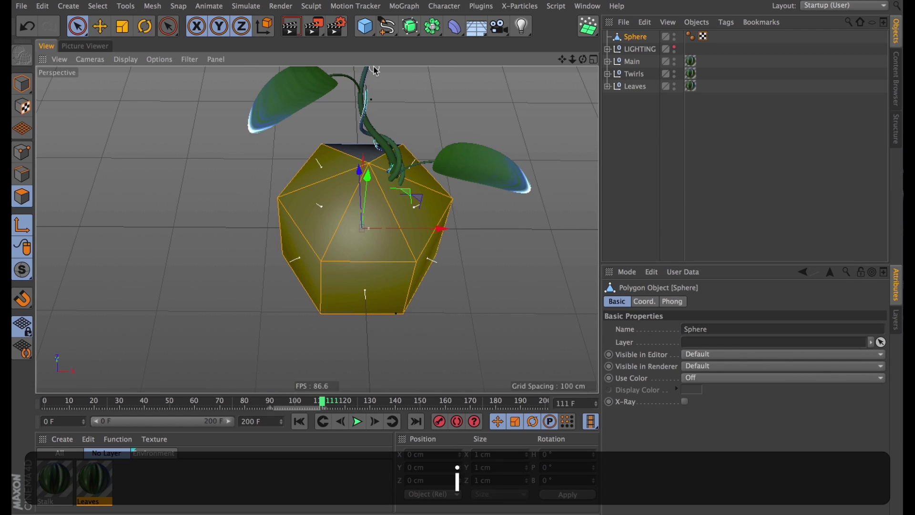
key("BackSpace")
- Dissolve the faces of the remaining petal-shaped strip
mouse_move(343, 138)
left_mouse_down("alt")
mouse_move(629, 187)
mouse_move(763, 252)
left_mouse_up("alt")
mouse_move(369, 303)
left_mouse_down()
mouse_move(376, 157)
mouse_move(364, 255)
left_mouse_up()
right_click(364, 256)
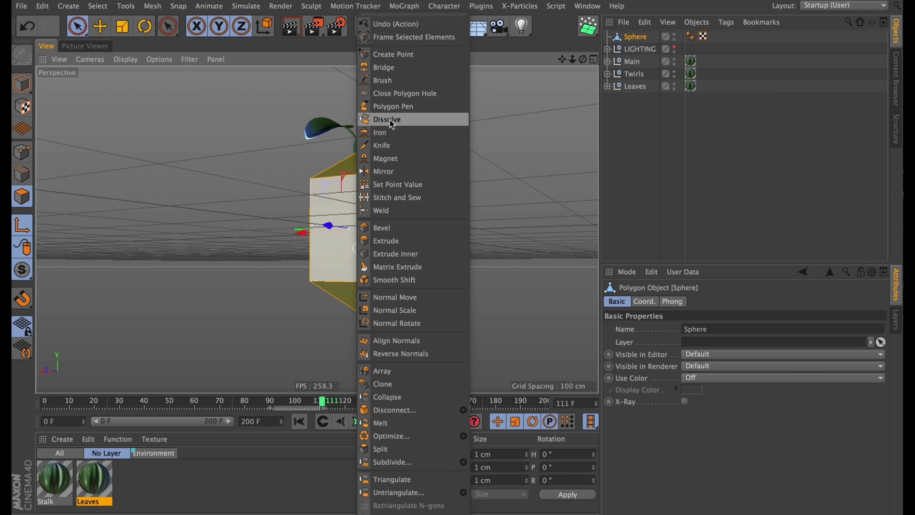
left_click(392, 124)
- Select all of the strip's points and optimize the mesh to clear the stray points left from the sphere
left_click_drag(402, 204, 323, 303, "alt")
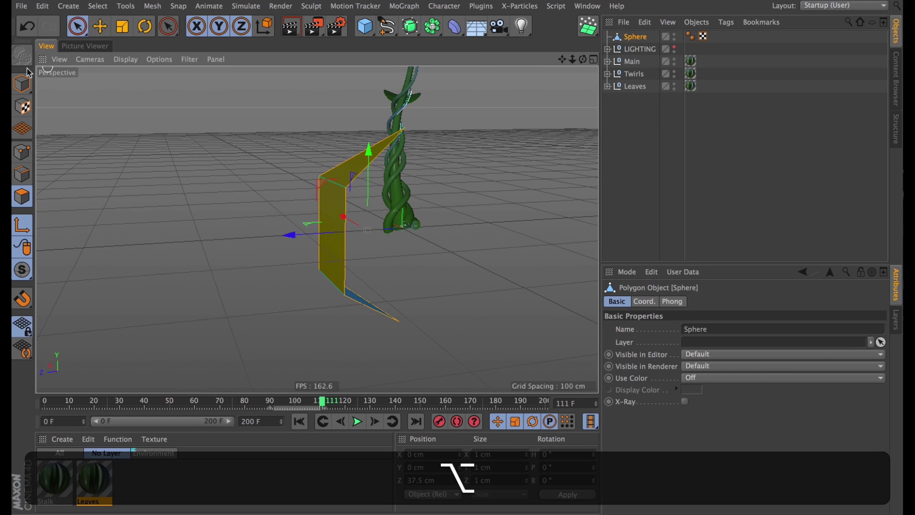
left_click(22, 151)
left_click(77, 26)
key("super+a")
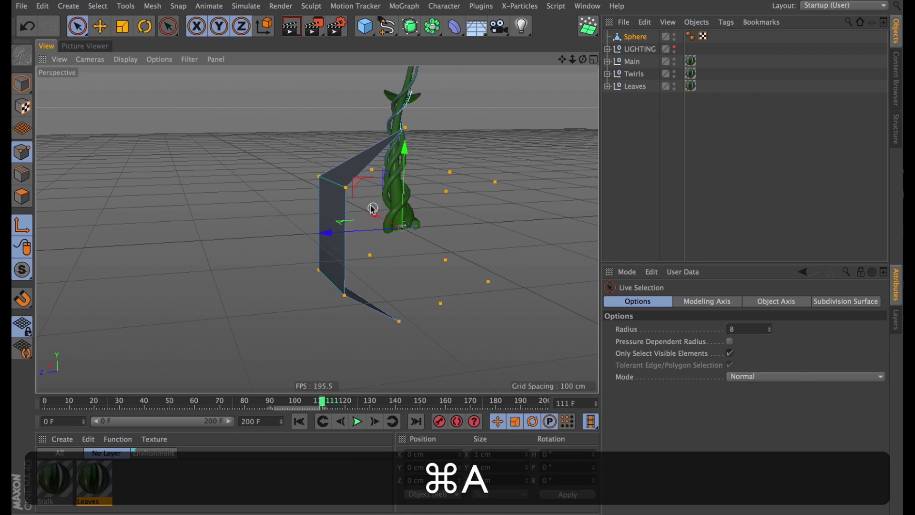
right_click(383, 186)
left_click(403, 501)
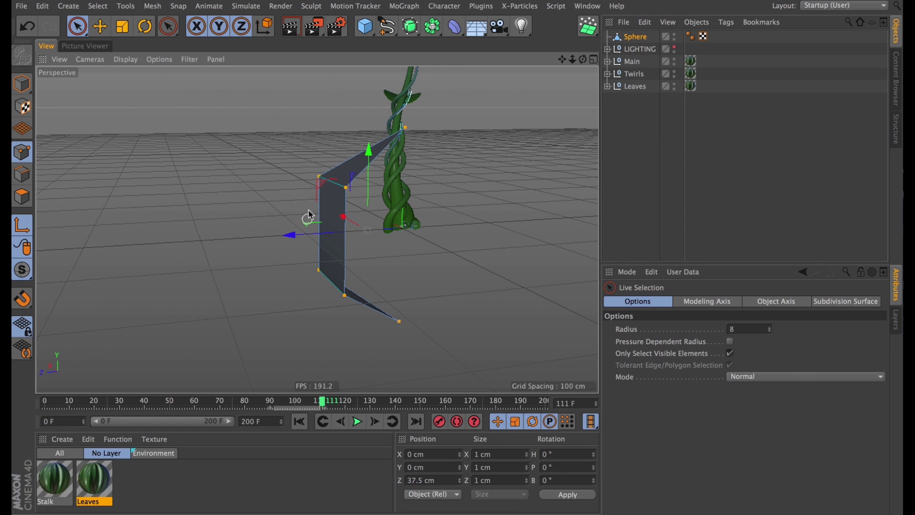
- Select the strip's four middle points, lower them to Y -20 cm and scale their height to 70 cm
left_click_drag(362, 210, 363, 220)
left_click_drag(341, 290, 319, 270, "shift")
left_click_drag(387, 290, 349, 266, "alt+shift")
key("shift+l")
key("shift+r")
key("t")
left_click_drag(332, 175, 332, 203, "shift")
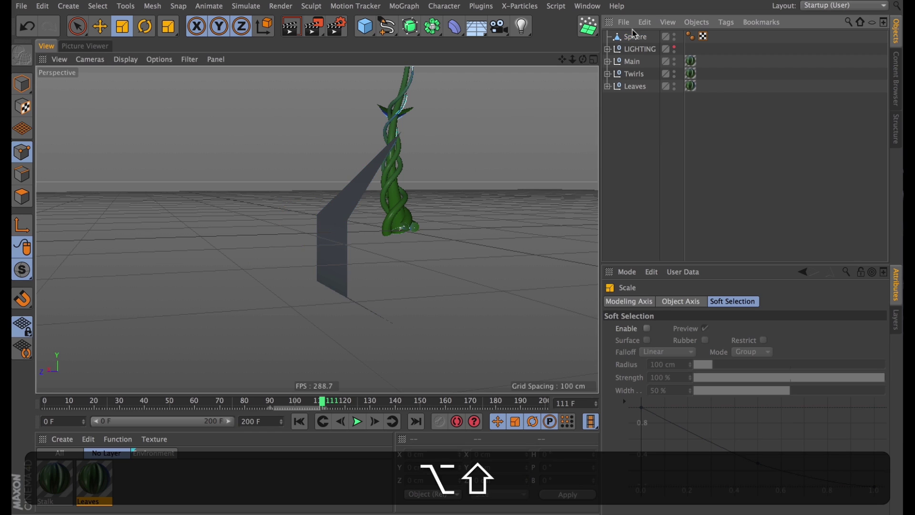
- Place the Sphere petal inside a new MoGraph Cloner and set the clones' P.Y offset to 0 cm
left_click(634, 37)
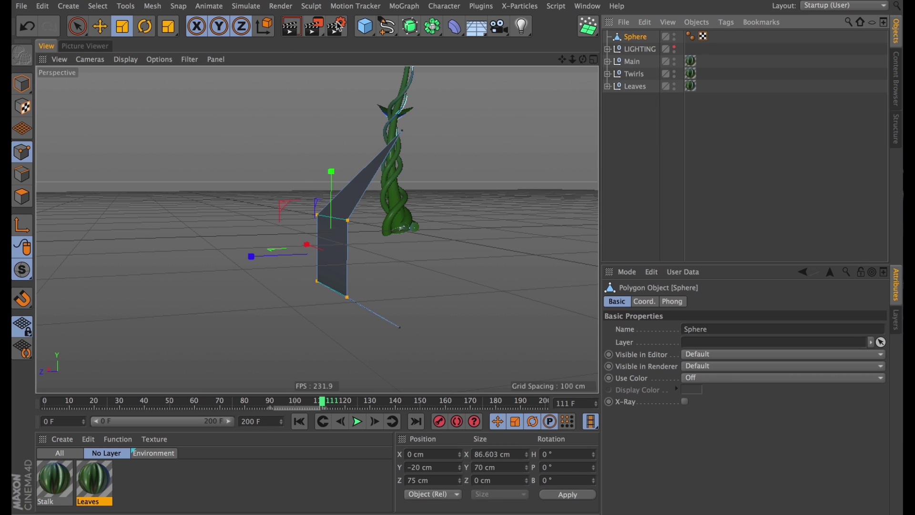
left_click(402, 6)
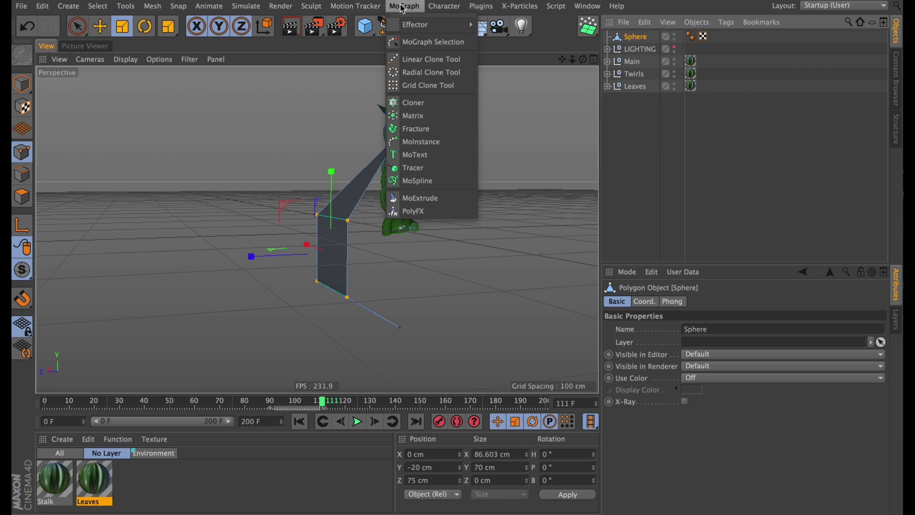
left_click(416, 104, "alt")
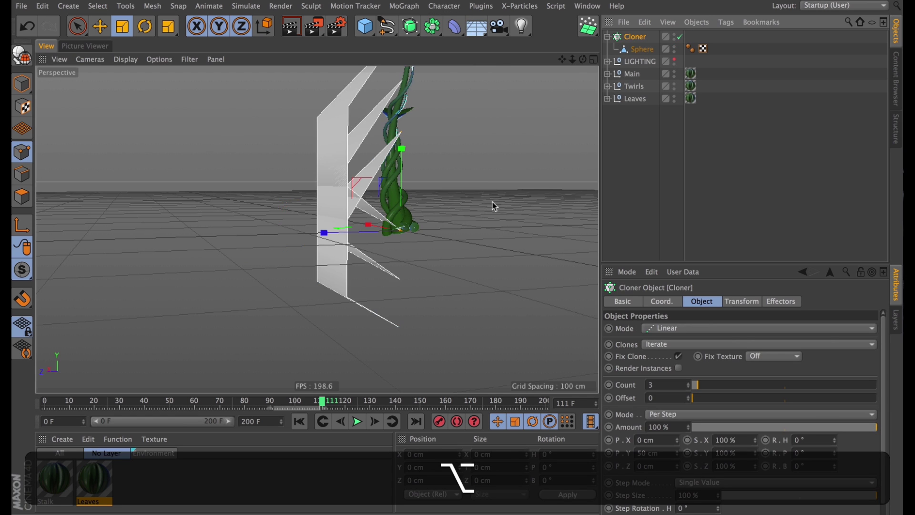
left_click_drag(491, 204, 543, 297, "alt")
double_click(671, 453)
type("0")
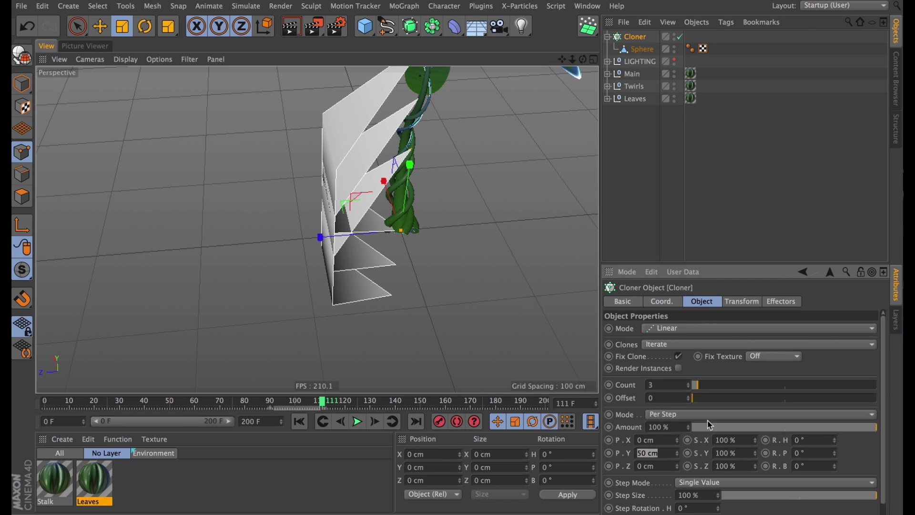
key("Return")
- Set the Cloner's R.H rotation to 60° per step and its Count to 6 to close the ring of petals
left_click_drag(835, 444, 838, 405)
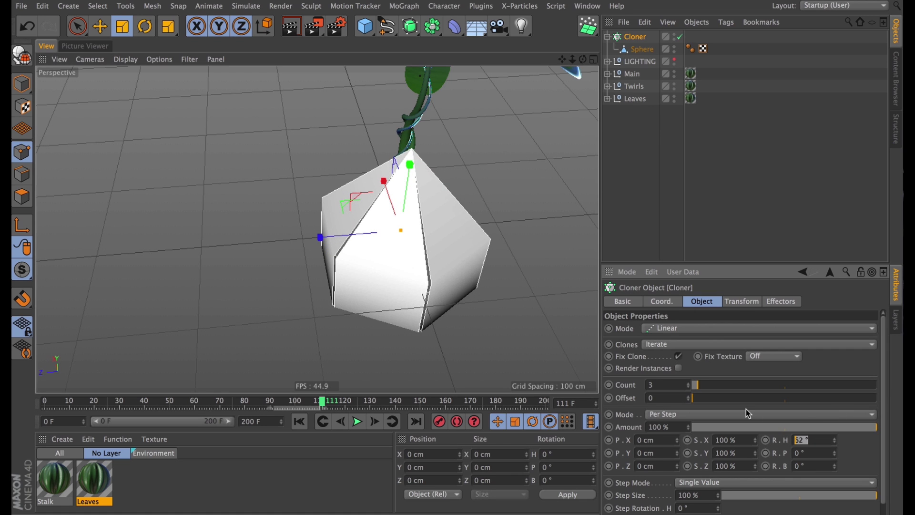
type("60")
key("Return")
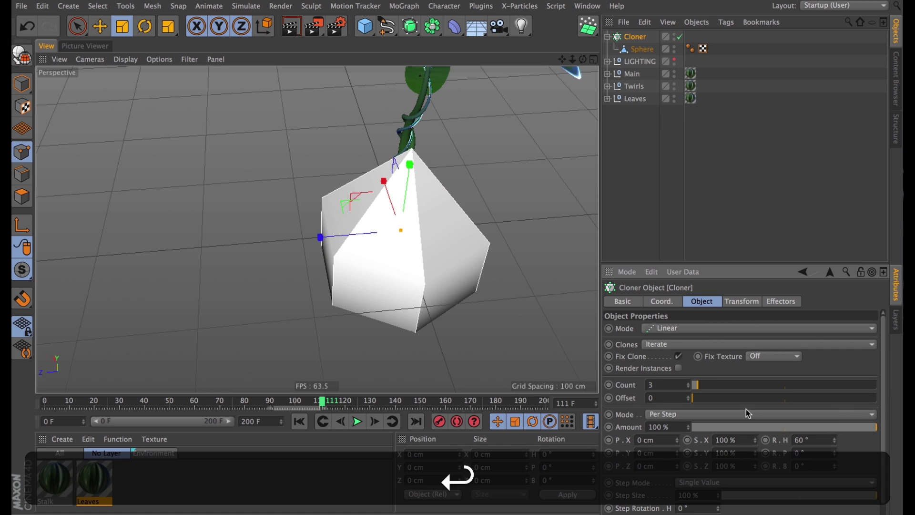
left_click(707, 386)
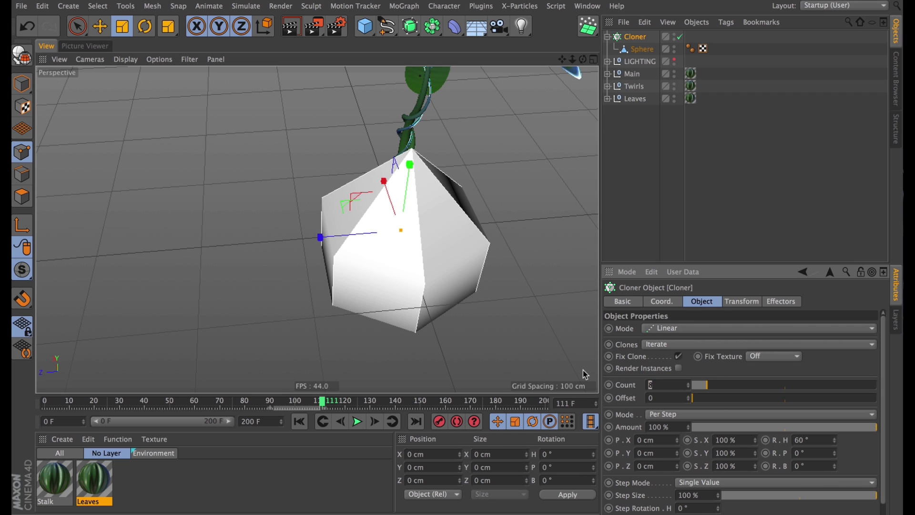
type("6")
key("Return")
left_click_drag(582, 370, 473, 201, "alt")
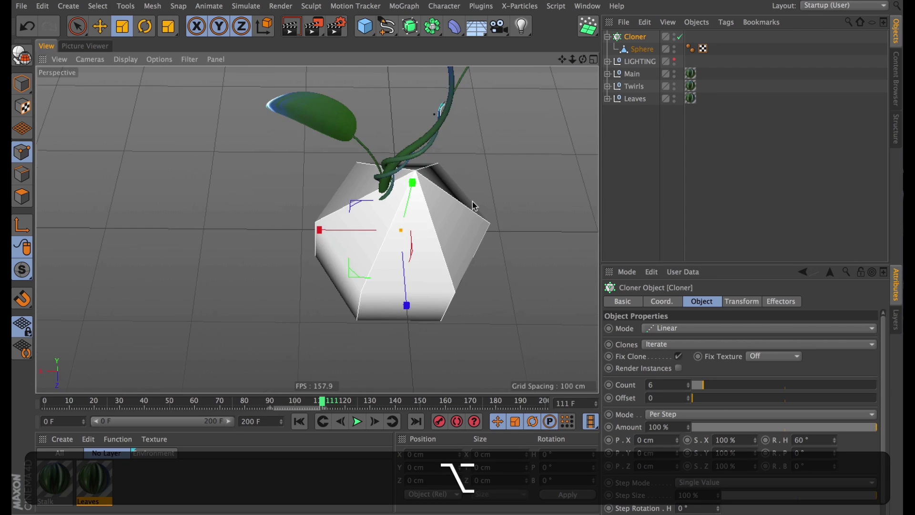
- Place the Cloner inside a new Cloth Surface and set its thickness to 5 cm
right_click_drag(391, 224, 451, 234, "alt")
left_click_drag(450, 234, 498, 158, "alt")
left_click(608, 37)
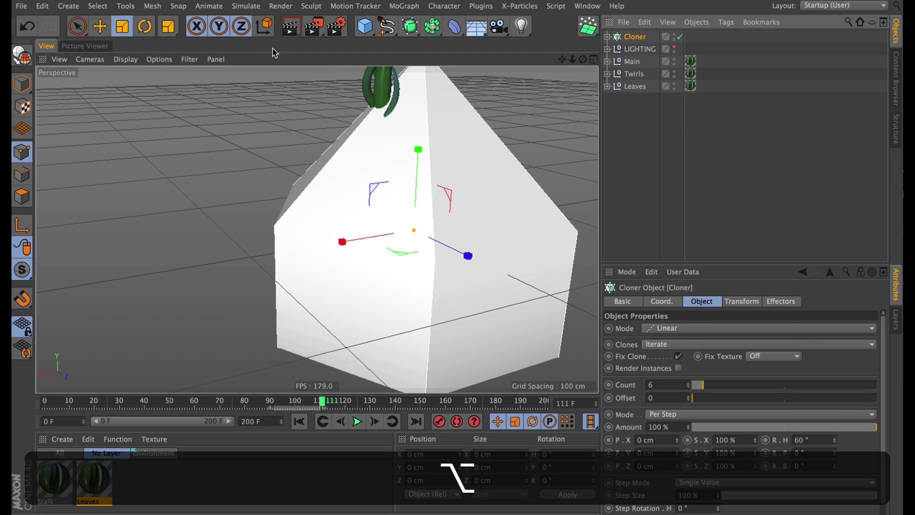
left_click(244, 6)
mouse_move(286, 25)
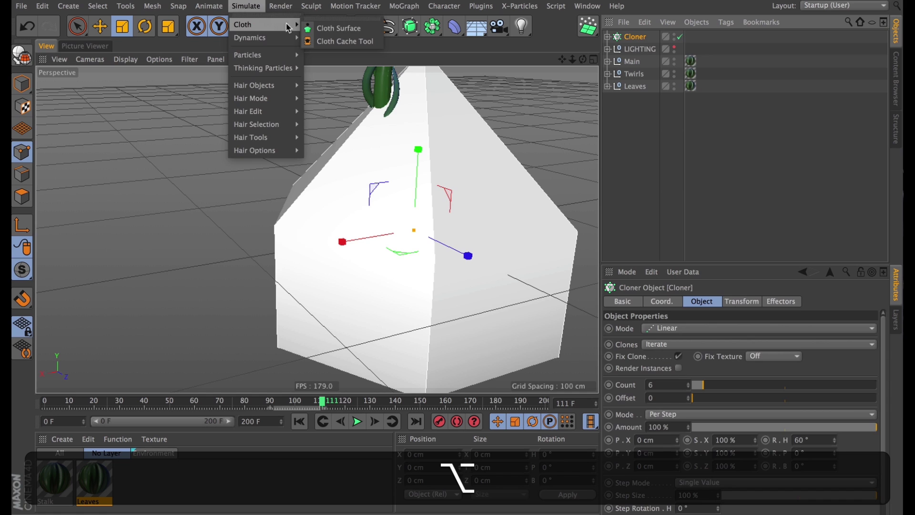
left_click(334, 27, "alt")
left_click_drag(681, 355, 645, 351)
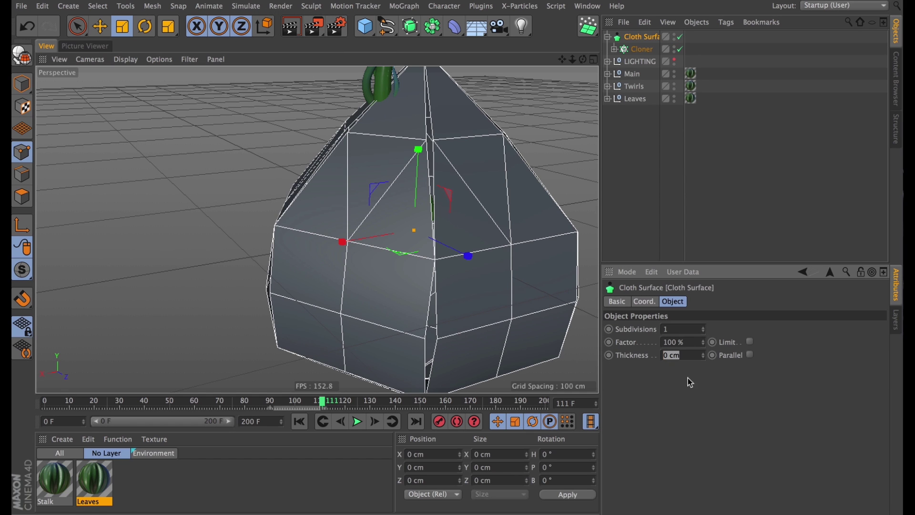
type("1")
type("5")
- Place the Cloth Surface inside a Subdivision Surface and set its Subdivide UVs option to Boundary
left_click_drag(495, 285, 345, 156, "alt")
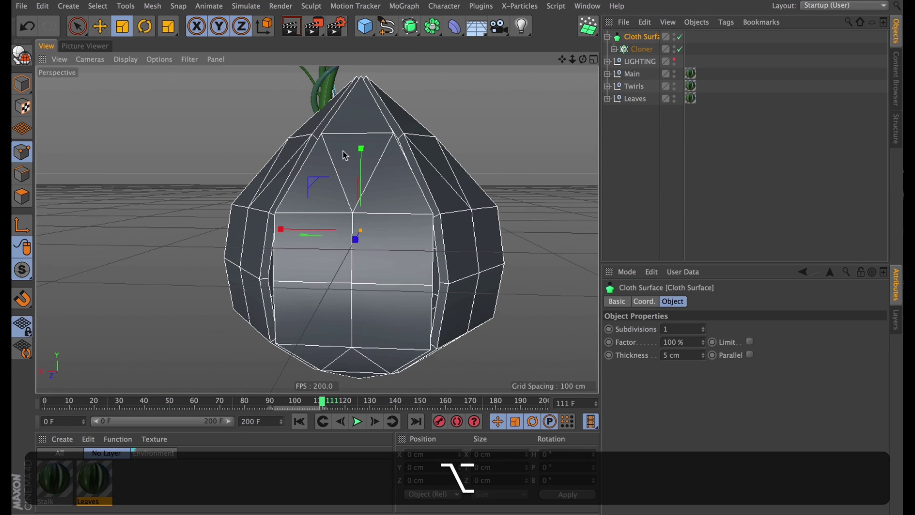
left_click(410, 28, "alt")
left_click(639, 151)
left_click_drag(475, 268, 607, 46, "alt")
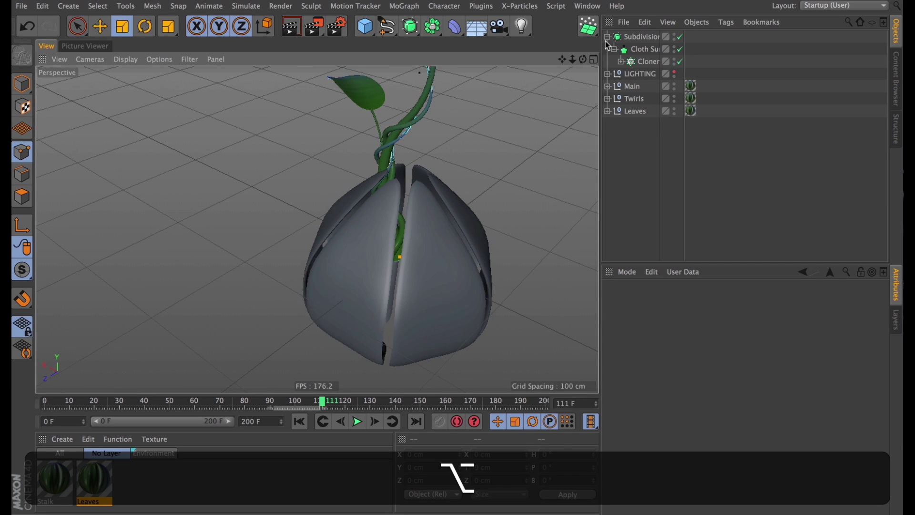
left_click(634, 37)
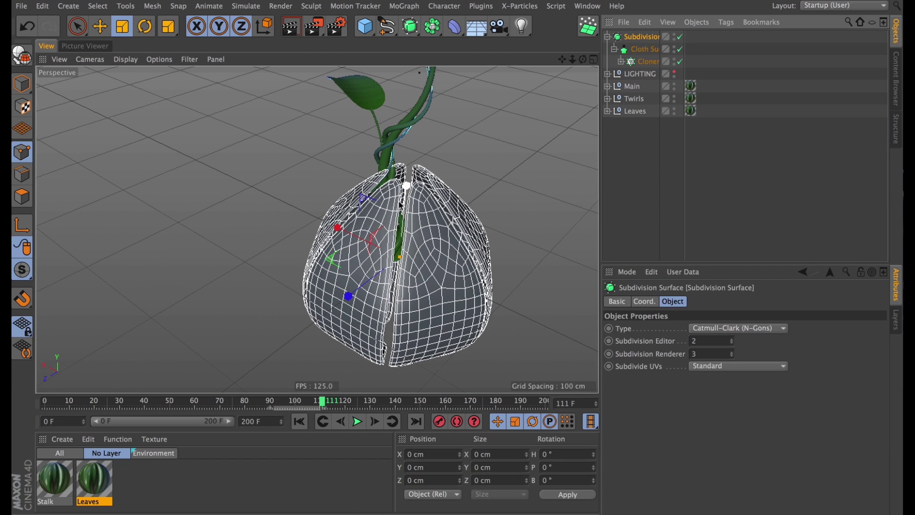
left_click(715, 367)
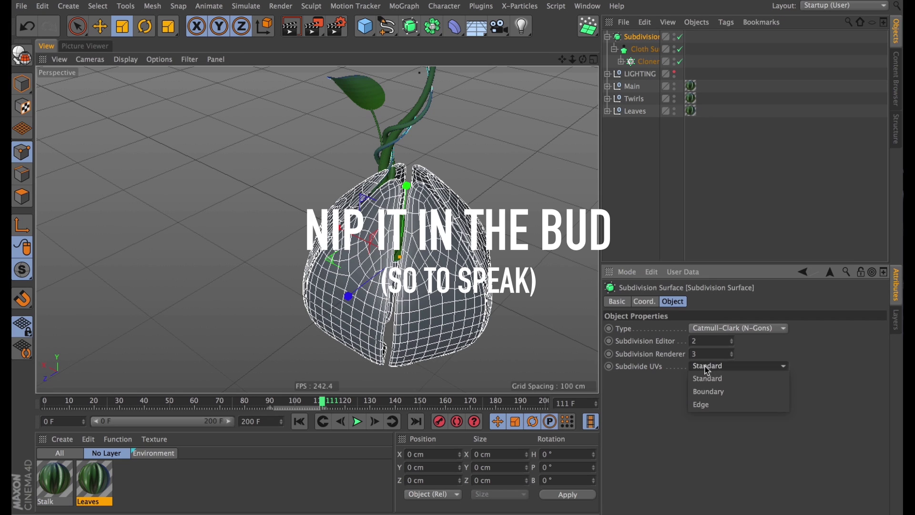
left_click(724, 392)
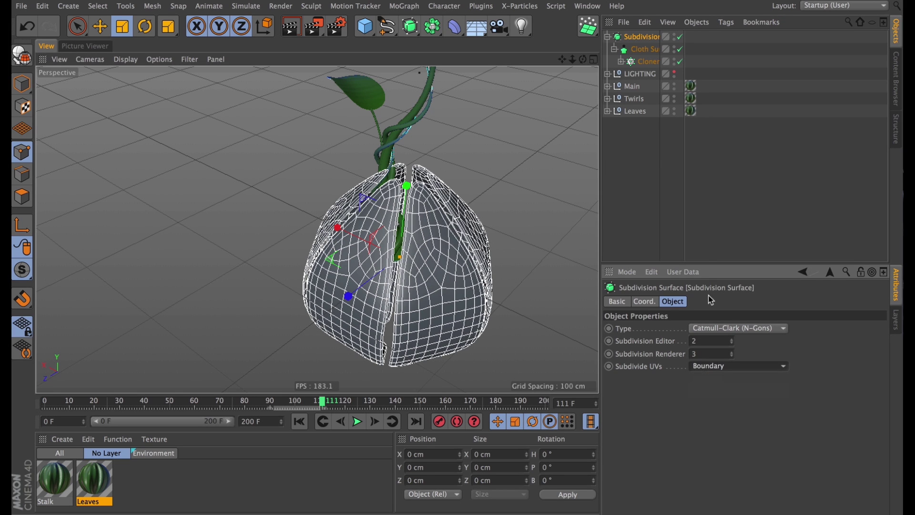
- Group the Subdivision Surface into a null and rename the null Bud
left_click(665, 189)
left_click(606, 36)
left_click(639, 37)
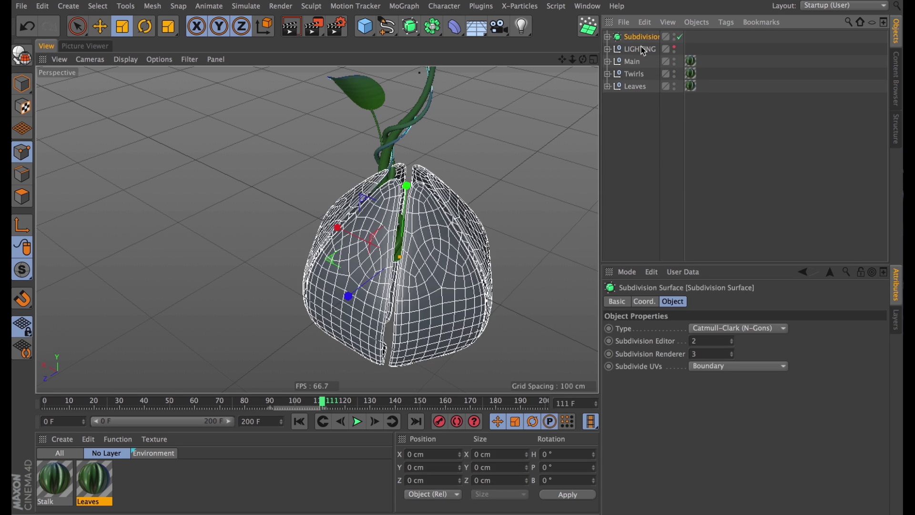
key("alt+g")
double_click(632, 33)
type("BUd")
key("Return")
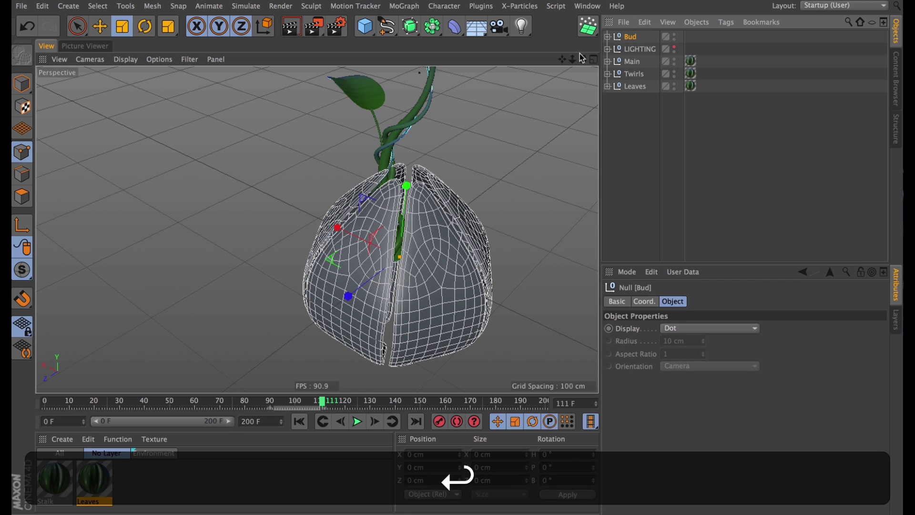
- Apply the Stalk material to the Bud group and move the group below Leaves in the object hierarchy
left_click(607, 37)
left_click_drag(64, 482, 641, 51)
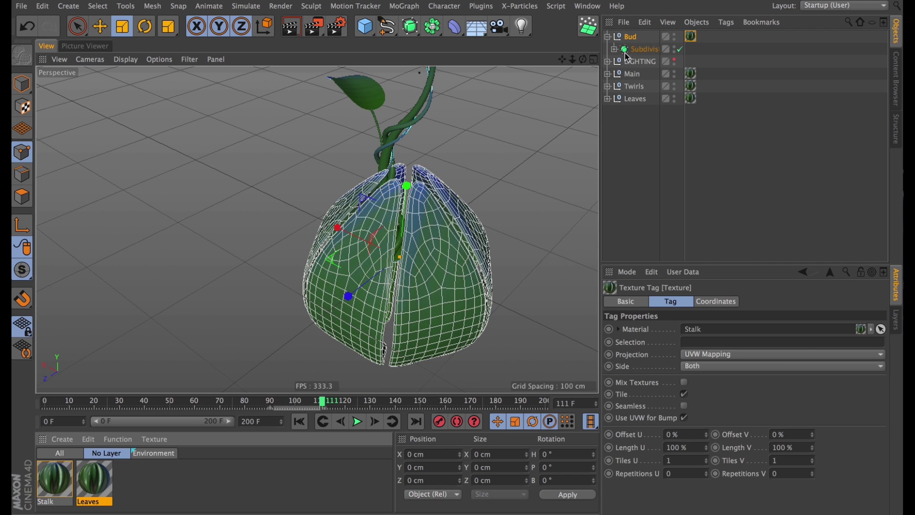
left_click(607, 47)
left_click(607, 37)
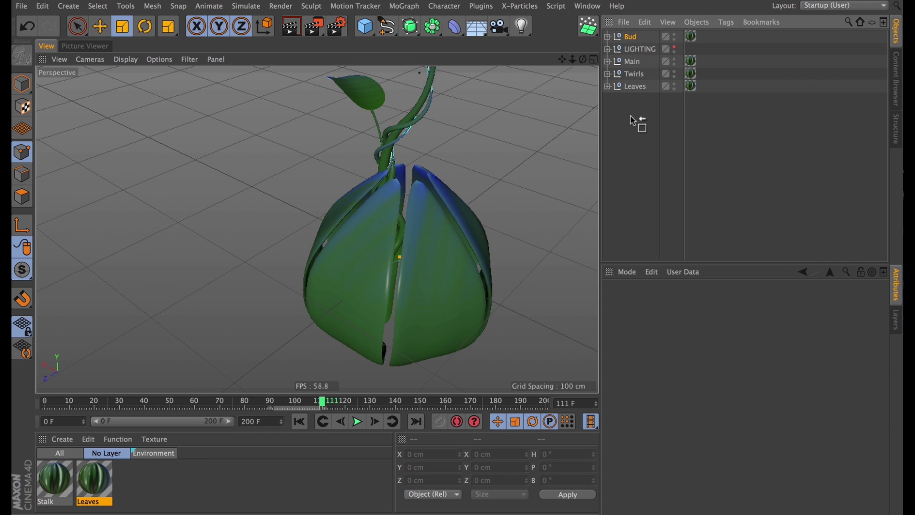
left_click_drag(632, 105, 614, 101)
left_click(562, 156)
- Add an Align to Spline tag to the Bud group
left_click(630, 86)
right_click(630, 86)
mouse_move(705, 11)
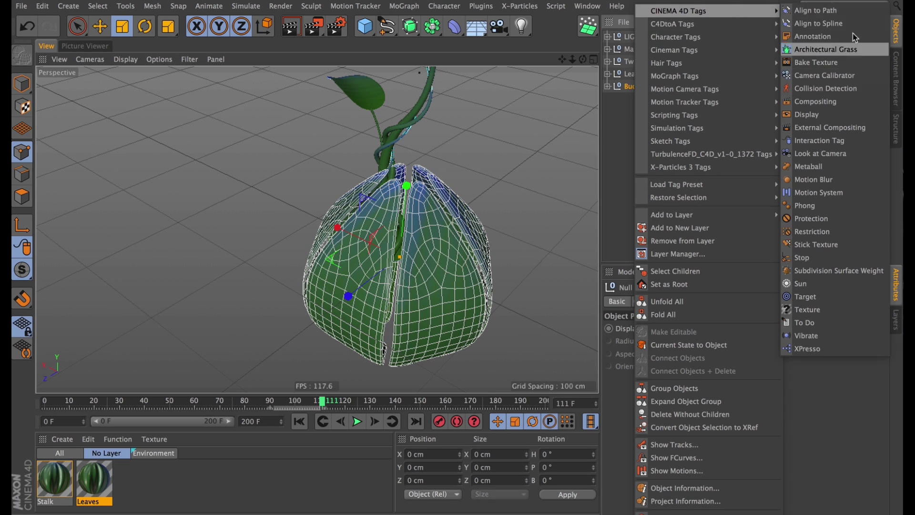
left_click(813, 24)
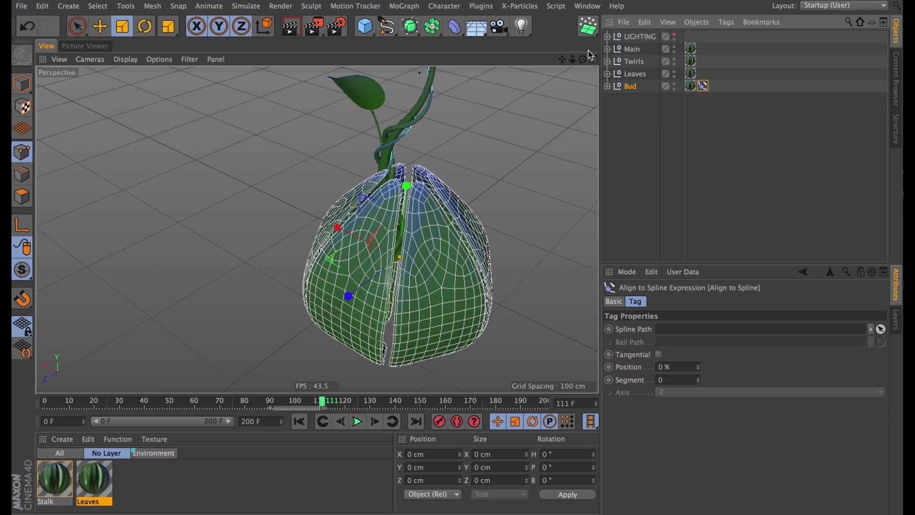
- Link MoMain from the Main group's Sweep as the tag's spline path and set Position to 100%
left_click(607, 49)
left_click(614, 74)
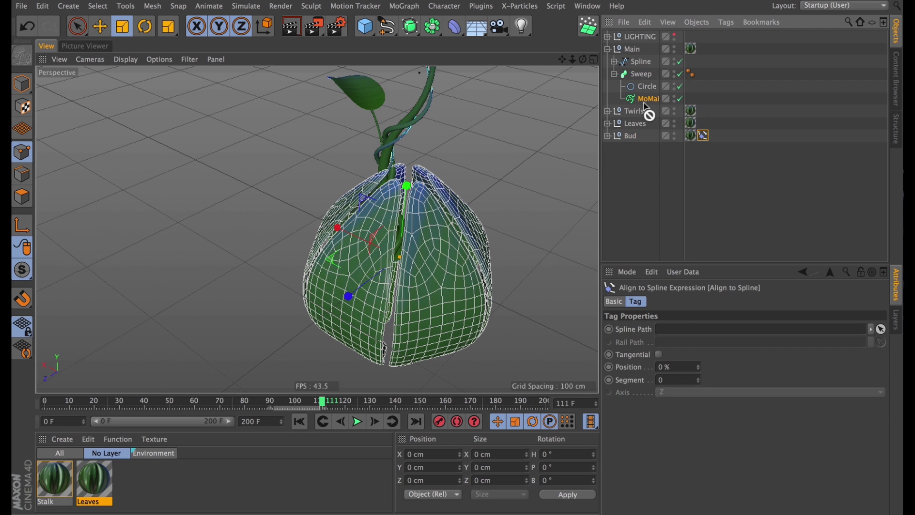
left_click_drag(674, 326, 676, 328)
left_click_drag(441, 221, 485, 241, "alt")
left_click_drag(707, 369, 648, 312)
mouse_move(515, 277)
left_mouse_down("alt")
mouse_move(565, 310)
mouse_move(523, 290)
left_mouse_up("alt")
left_click_drag(706, 366, 711, 303)
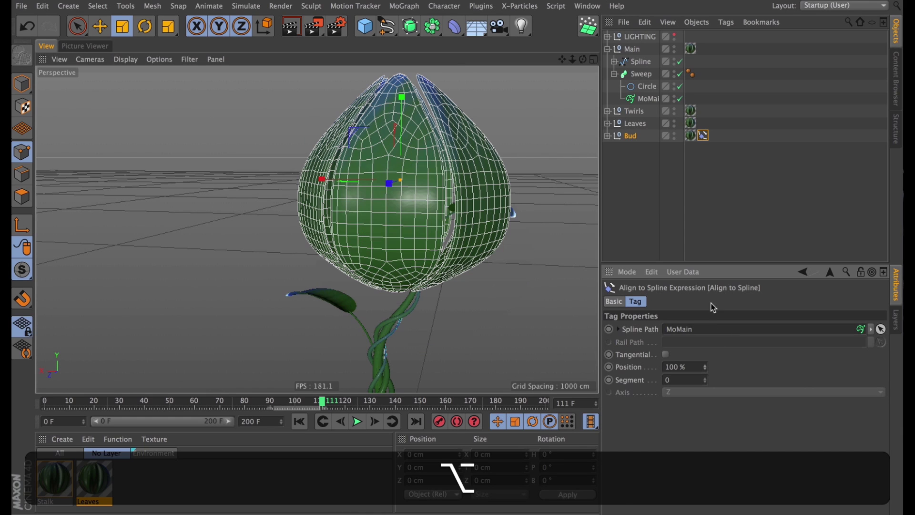
- Enable Tangential on the Bud group's Align to Spline tag and group Bud into a new null
left_click(665, 355)
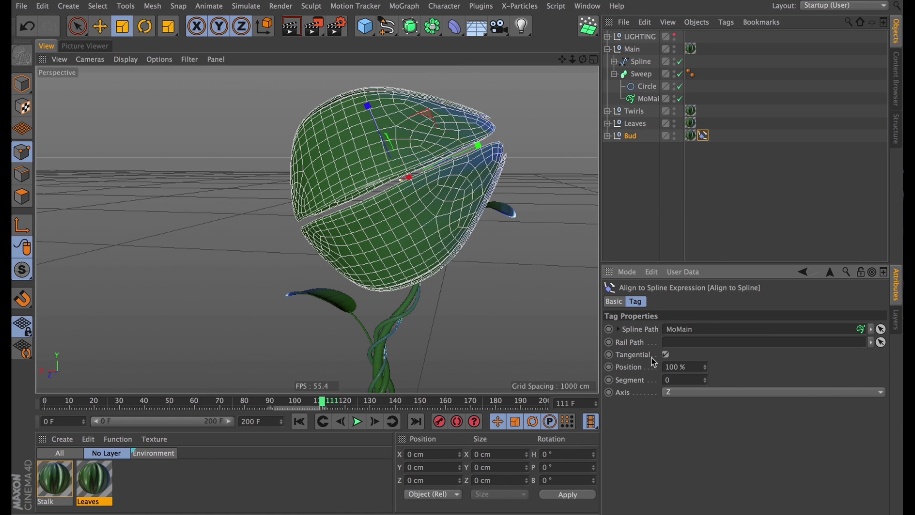
left_click(608, 136)
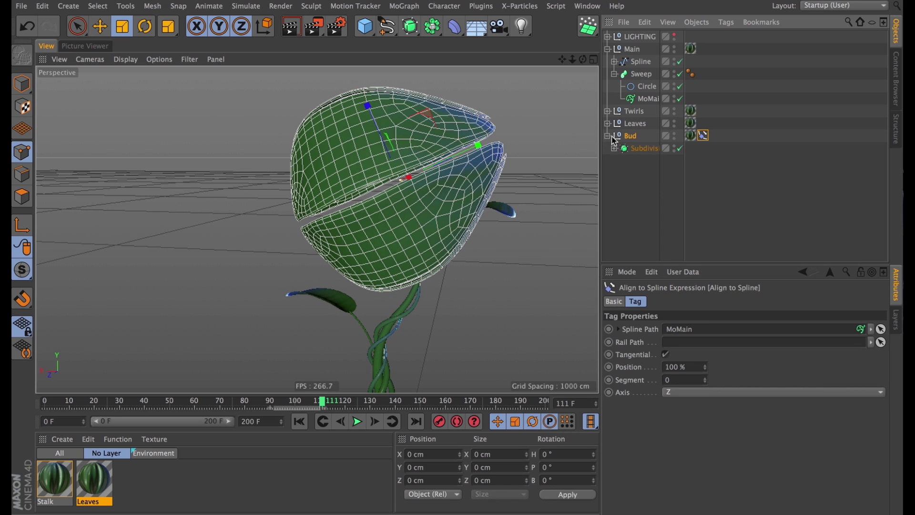
key("alt")
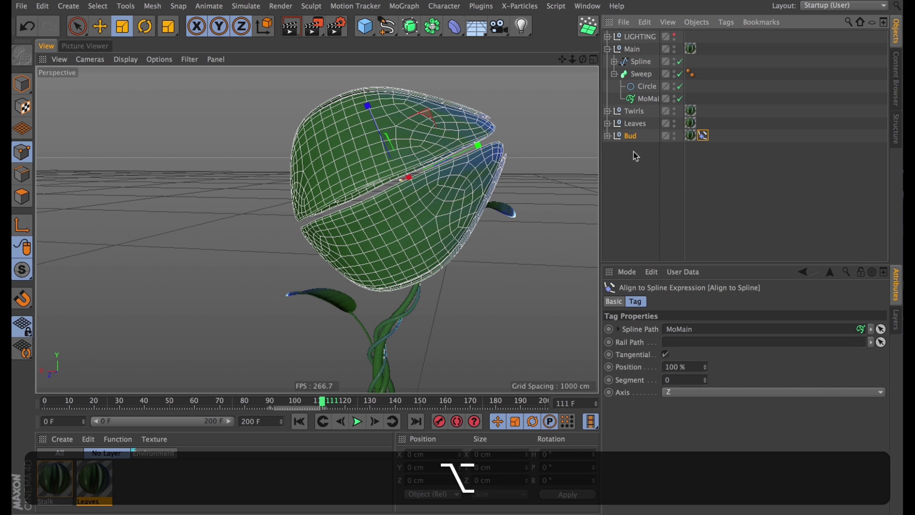
key("alt+g")
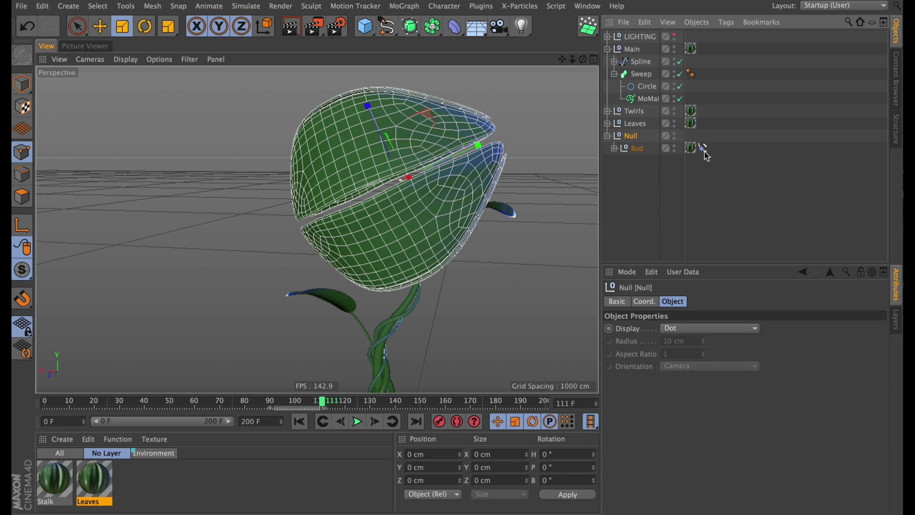
- Move the material and Align to Spline tags from Bud to the parent null and rename that null Bud
left_click_drag(694, 133, 701, 136)
double_click(636, 148)
key("super+c")
double_click(630, 137)
key("super+v")
left_click(638, 179)
left_click(636, 149)
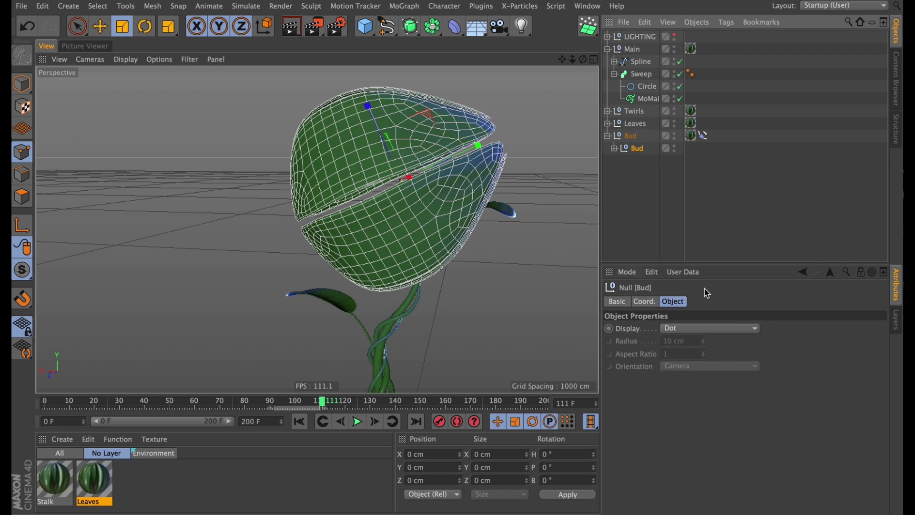
- Set the inner Bud null's pitch rotation to -90°
left_click(644, 301)
double_click(816, 328)
key("super+x")
left_click_drag(838, 342, 843, 387)
double_click(822, 342)
type("-90")
key("Return")
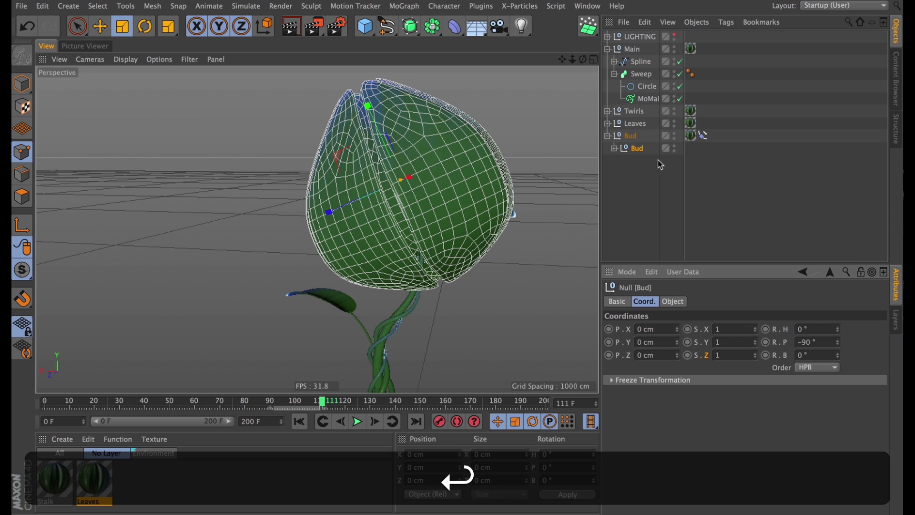
- Scale the inner Bud null to 0.3 on X, Y and Z
left_click(633, 136)
left_click(723, 328)
left_click(638, 149)
double_click(720, 329)
type(".3")
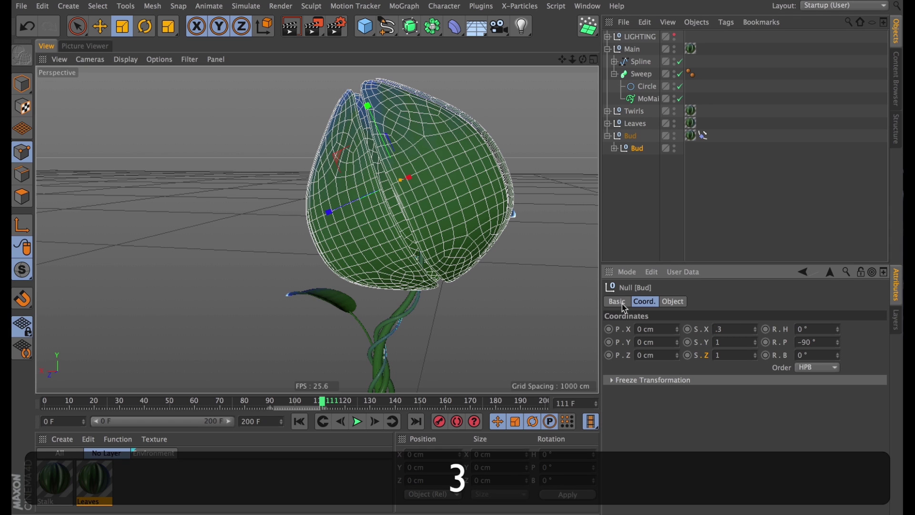
key("Return")
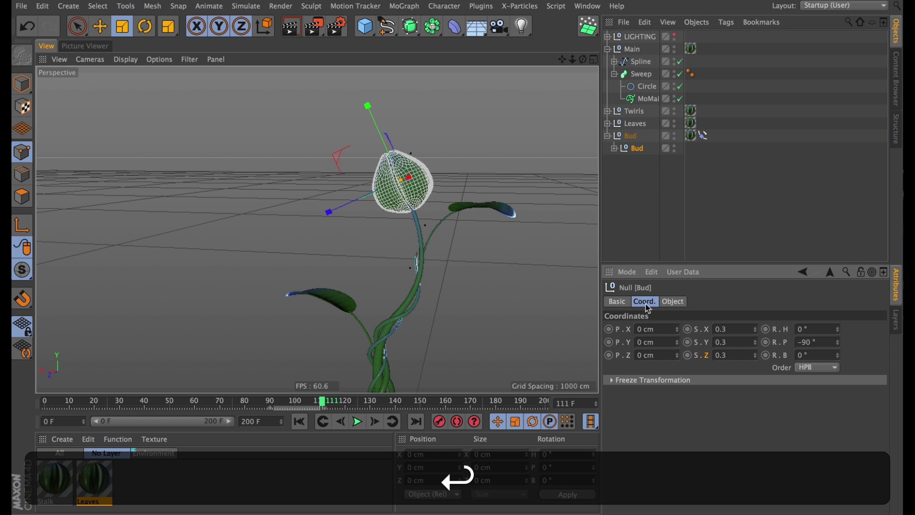
- Set the inner Bud null's scale to 0.2 on X and Z and 0.25 on Y
key("BackSpace")
type("2")
key("Tab")
key("Tab")
type(".2")
key("Return")
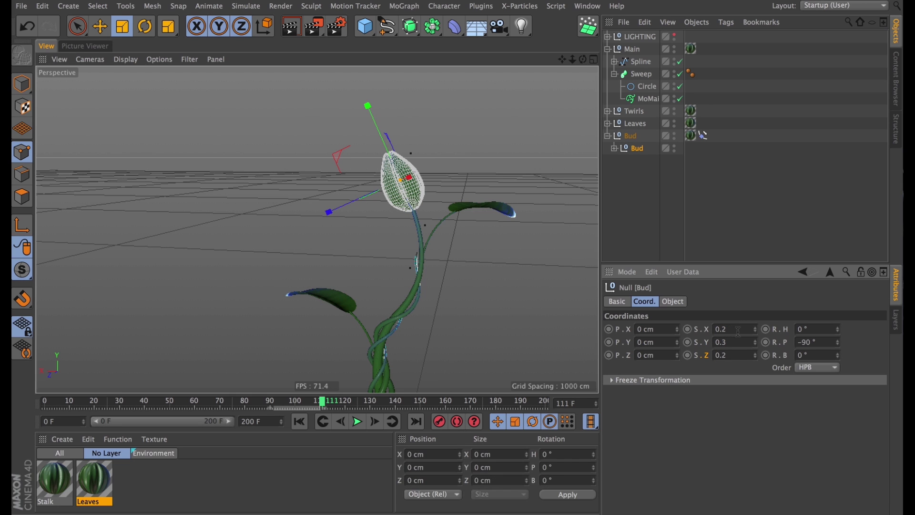
key("BackSpace")
type("25")
key("Return")
left_click(643, 204)
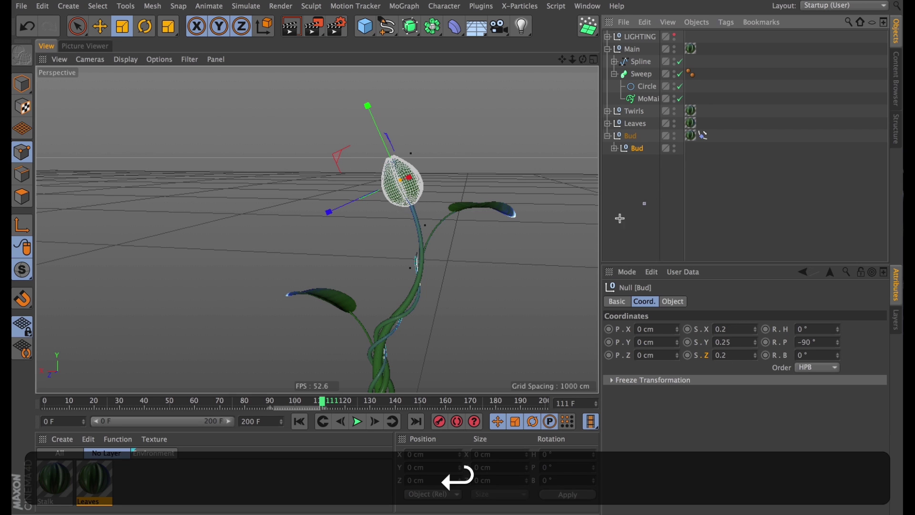
- Play the animation from the start to check how the bud follows the growing stem
right_click_drag(454, 237, 406, 255, "alt")
left_click_drag(410, 260, 384, 265, "alt")
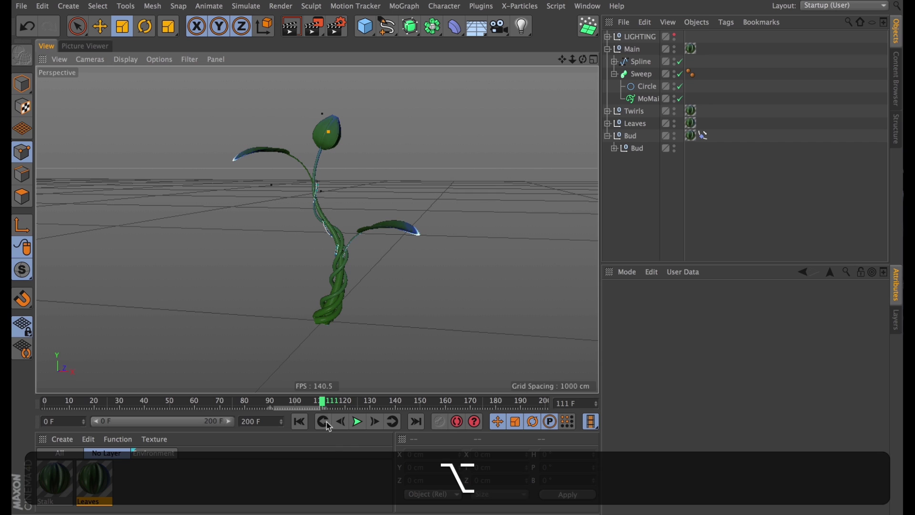
left_click(300, 422)
left_click(357, 421)
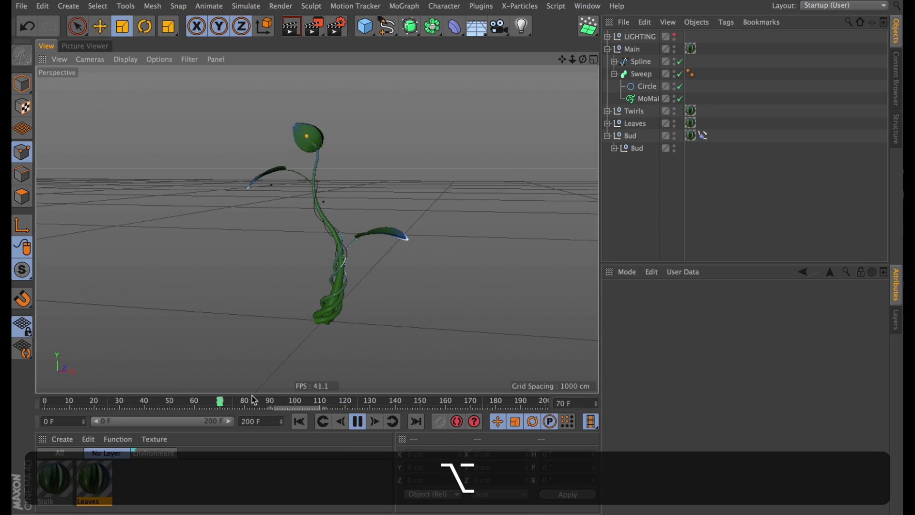
key("Escape")
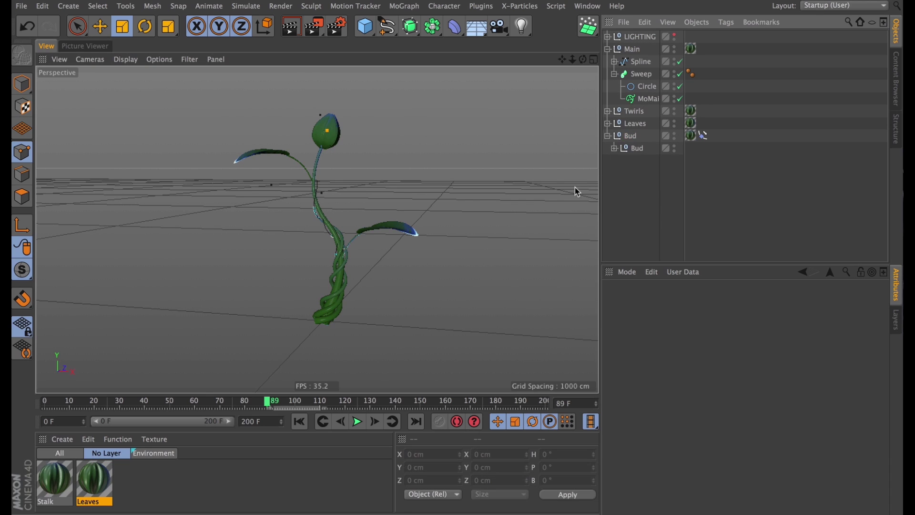
- Keyframe the outer Bud group's X, Y and Z scale at 1 on frame 125
left_click(630, 138)
left_click(607, 136)
left_click_drag(266, 411, 361, 400)
left_click(341, 423)
left_click(688, 329, "ctrl")
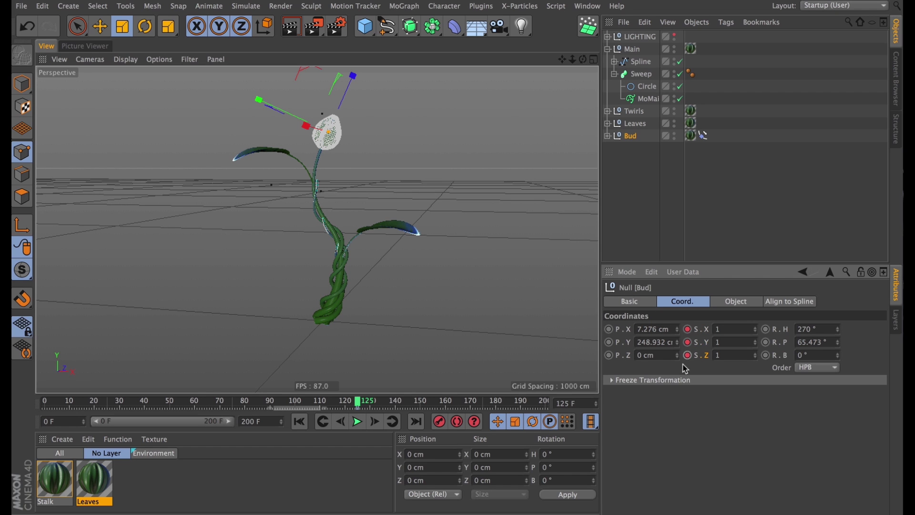
- Keyframe the outer Bud group's X, Y and Z scale at 0.2 on frame 30
left_click_drag(174, 401, 122, 411)
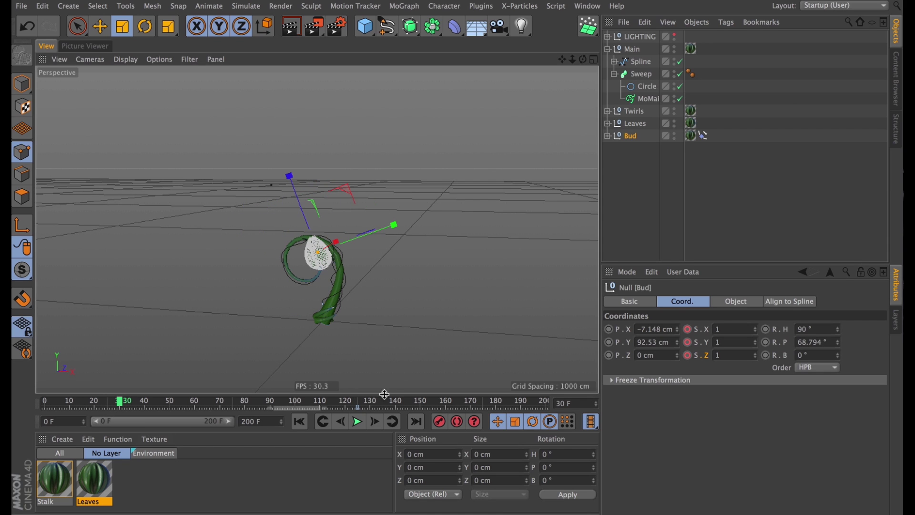
left_click_drag(731, 327, 643, 311)
type(".2")
key("Tab")
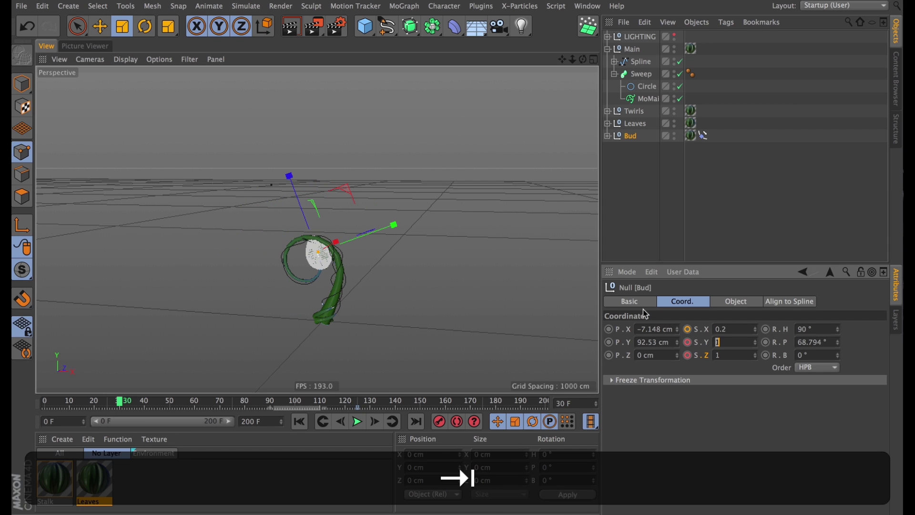
type(".")
key("Tab")
type("2")
key("Return")
left_click(727, 339)
type(".2")
key("Return")
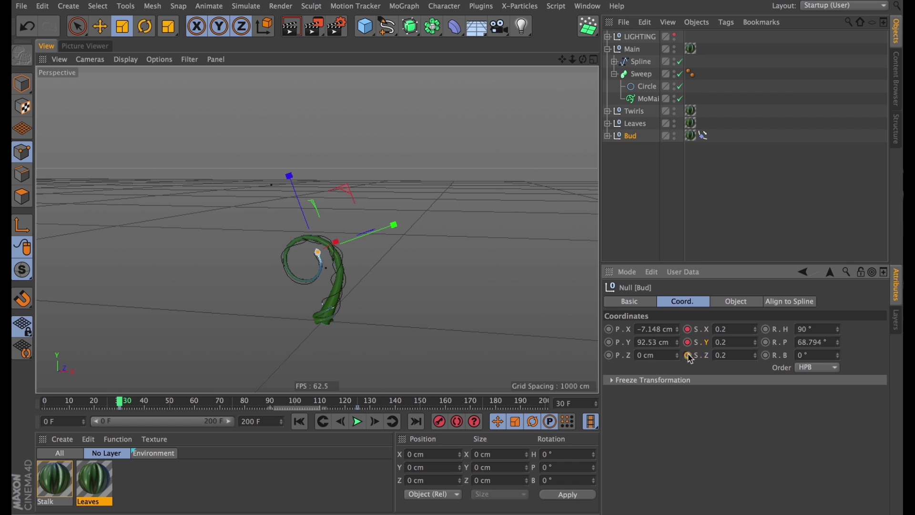
- Play the animation to check the bud's scale growth
left_click(708, 221)
left_click(359, 422)
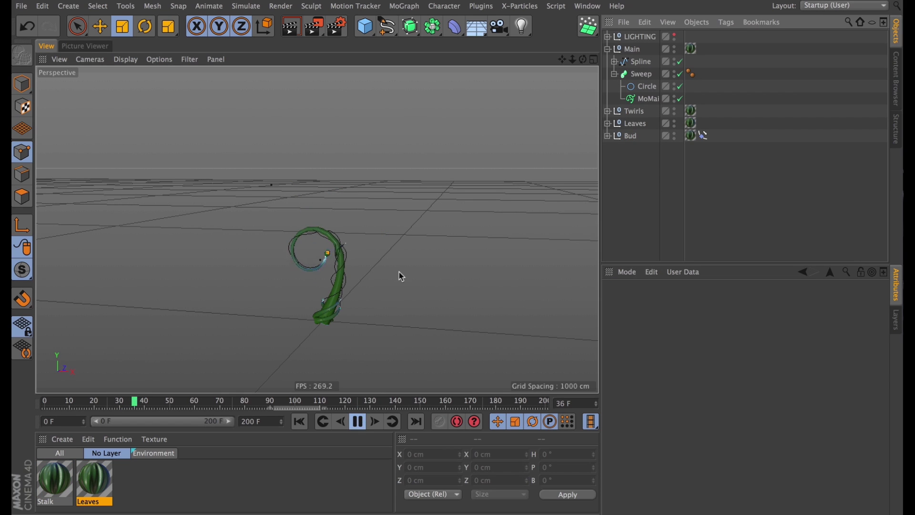
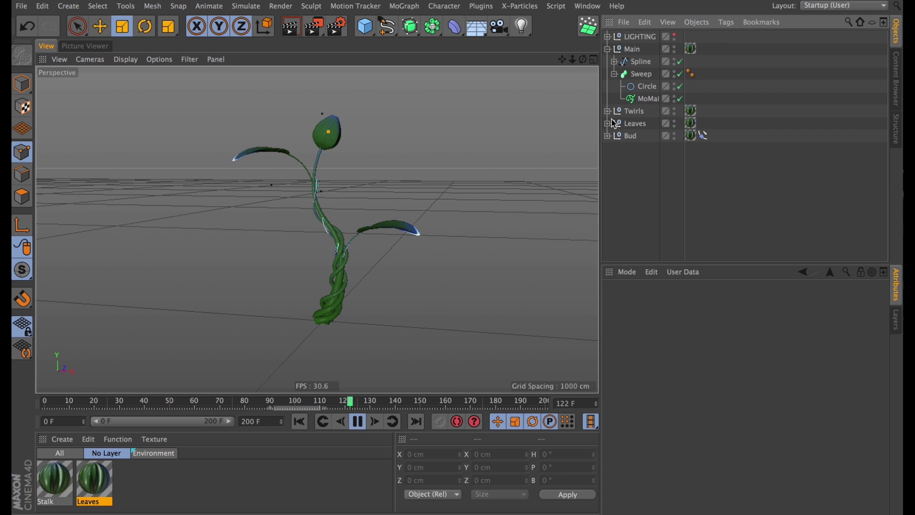
left_click(610, 136)
key("Escape")
- Move the inner Bud null's axis about 22.5 cm along its Y direction to the base of the bud
left_click(631, 149)
right_click_drag(331, 153, 417, 127, "alt")
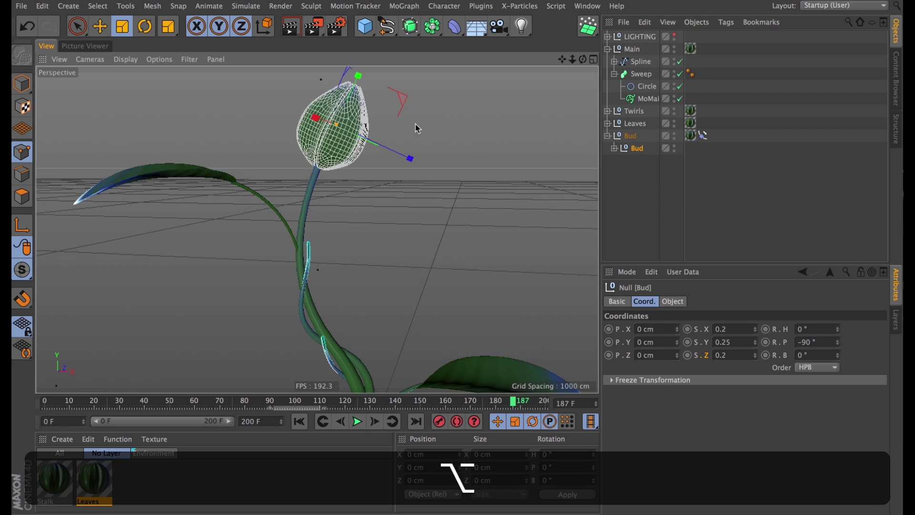
middle_click_drag(417, 127, 405, 164, "alt")
key("e")
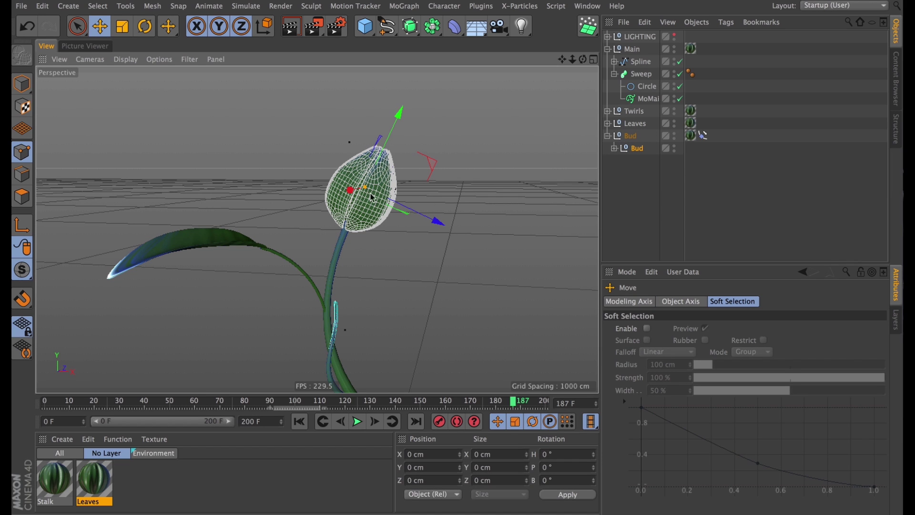
right_click_drag(343, 184, 444, 197, "alt")
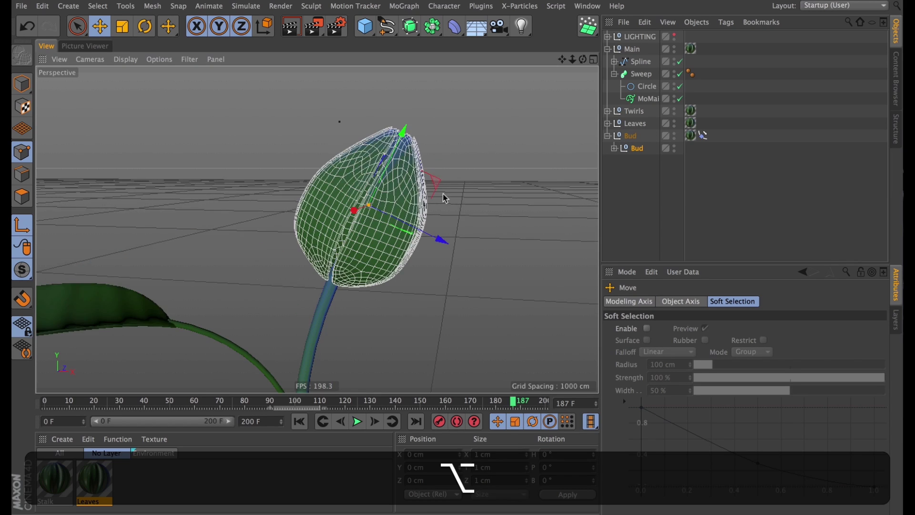
left_click_drag(443, 194, 438, 157, "alt")
left_click_drag(401, 134, 380, 213, "shift")
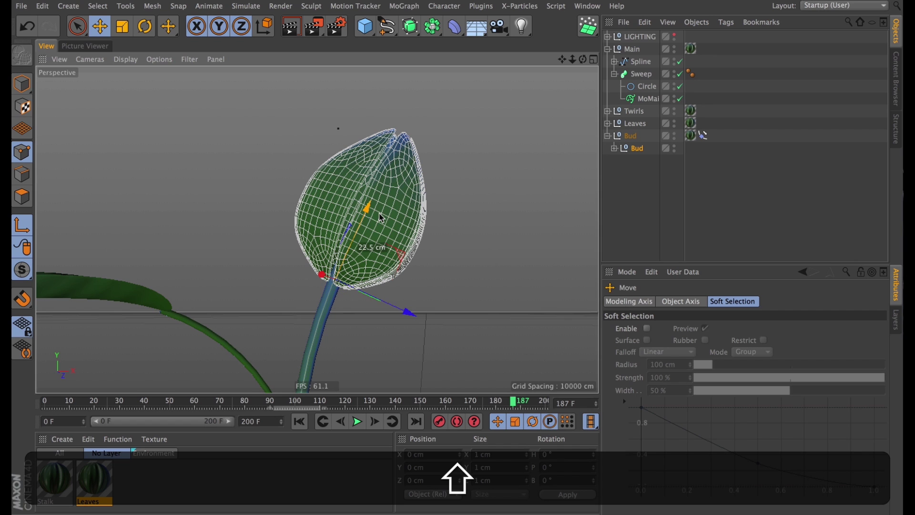
left_click_drag(381, 281, 435, 279, "alt")
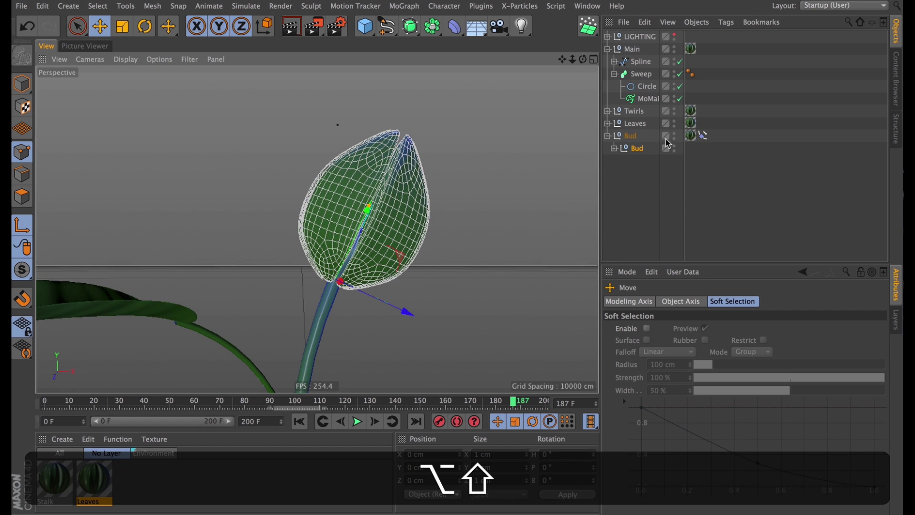
- Reset the inner Bud null's Z position to 0 cm so its base sits on the stem tip
left_click(637, 151)
double_click(664, 356)
key("BackSpace")
key("Return")
left_click_drag(407, 143, 353, 222, "alt")
right_click_drag(351, 263, 307, 319, "alt")
middle_click_drag(396, 250, 420, 210, "alt")
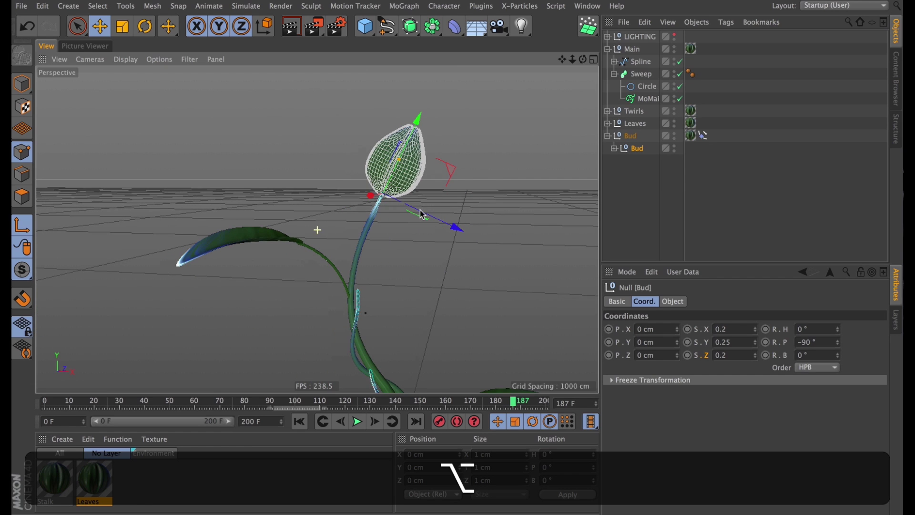
- Set the Position of the outer Bud's Align to Spline tag to 97%
left_click(702, 136)
left_click(683, 367)
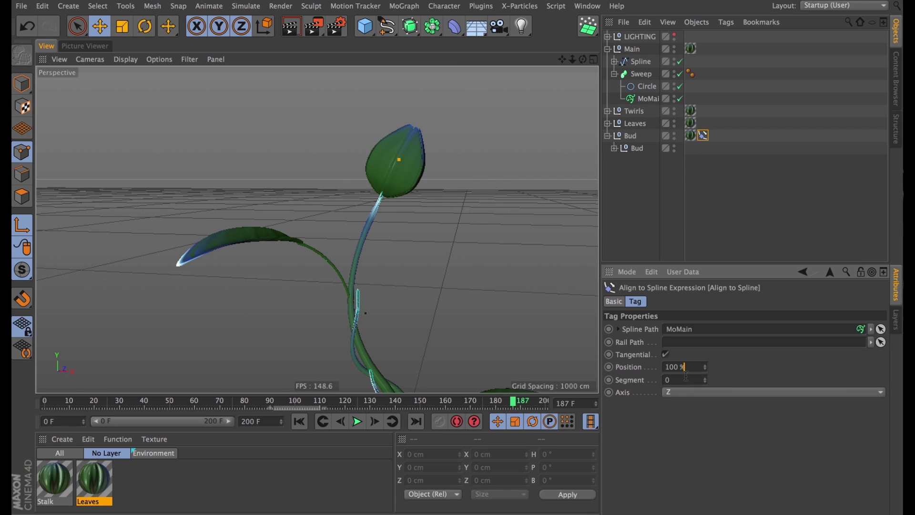
key("shift+Down")
key("shift+Up")
key("Down")
key("Down")
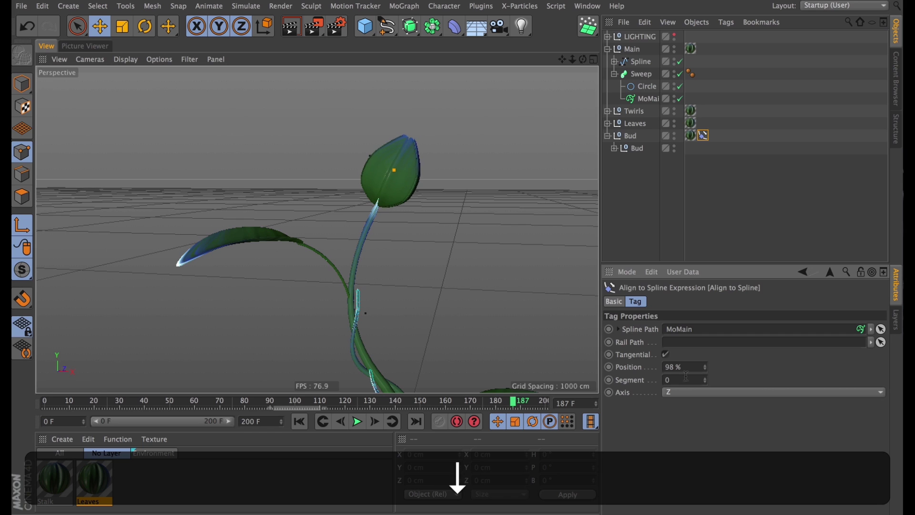
key("Down")
key("Down")
key("Up")
key("Return")
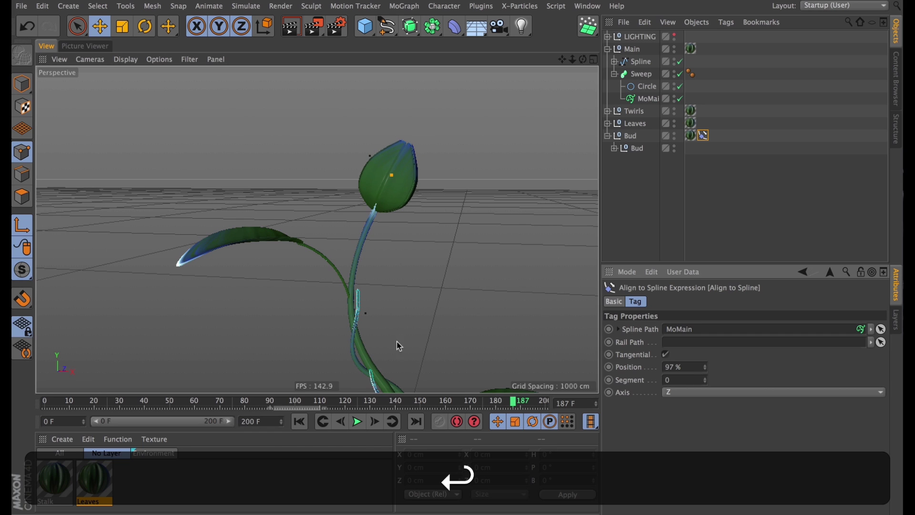
- Replay the growth from frame 0 and inspect the bud's attachment to the stem
left_click_drag(326, 406, 43, 403)
middle_click_drag(334, 305, 401, 76, "alt")
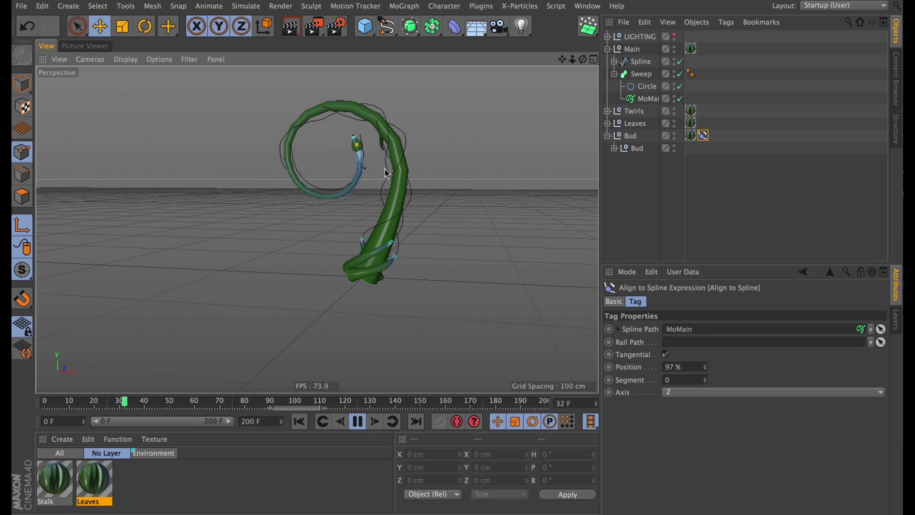
left_click(706, 221)
middle_click_drag(431, 180, 447, 294, "alt")
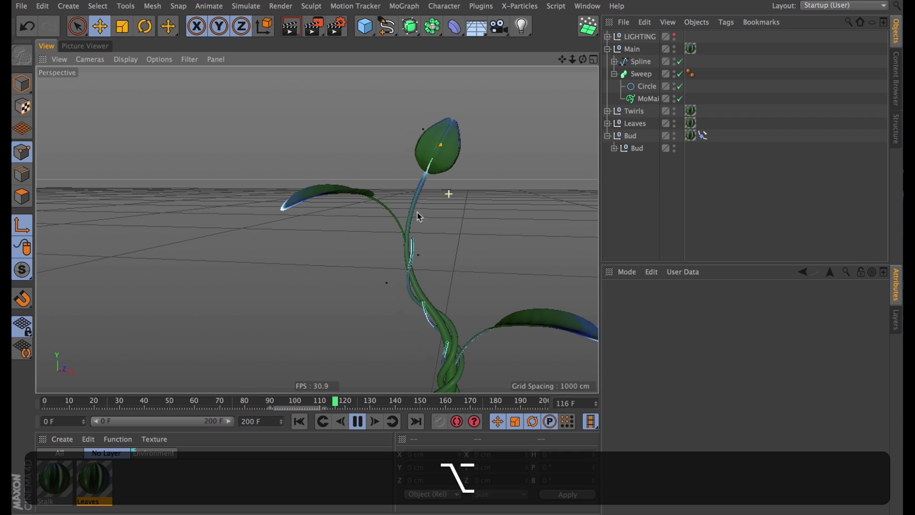
middle_click_drag(449, 194, 426, 137, "alt")
right_click_drag(423, 133, 431, 227, "alt")
left_click_drag(430, 227, 533, 276, "alt")
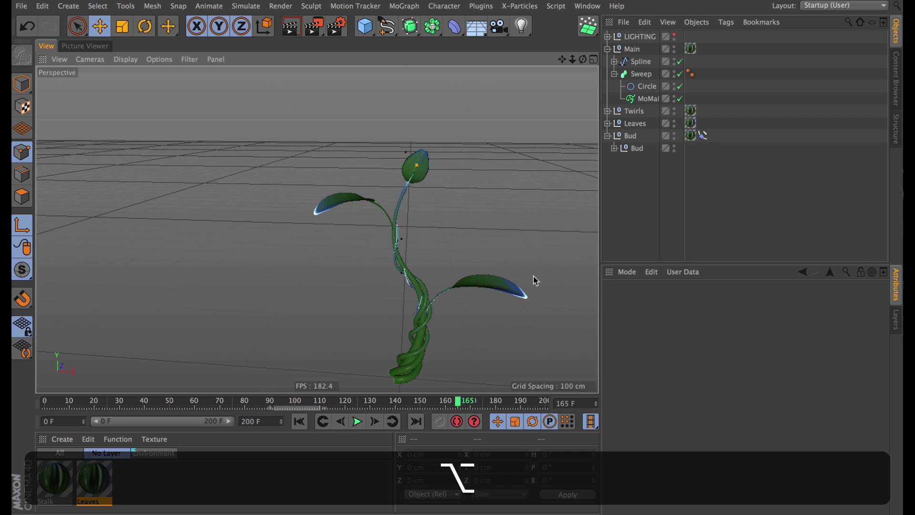
- Expand the Bud hierarchy down to the Cloner's Sphere and add a Plain effector as a child of the Sphere
left_click(613, 148)
left_click(621, 160)
left_click(652, 187)
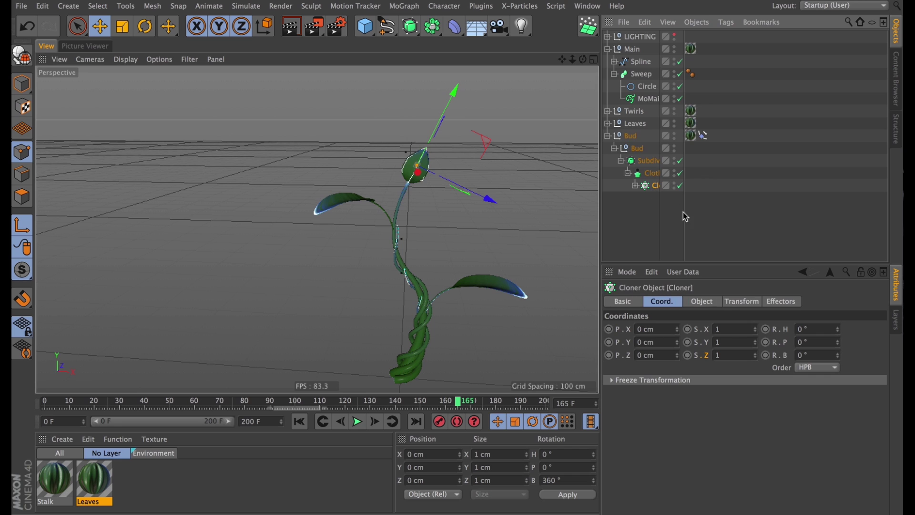
left_click(655, 195)
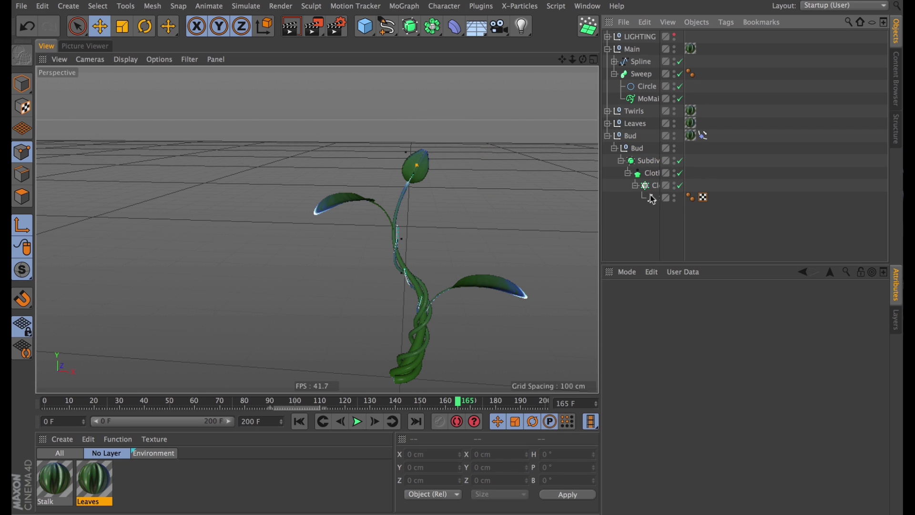
left_click(652, 197)
left_click_drag(659, 215, 703, 215)
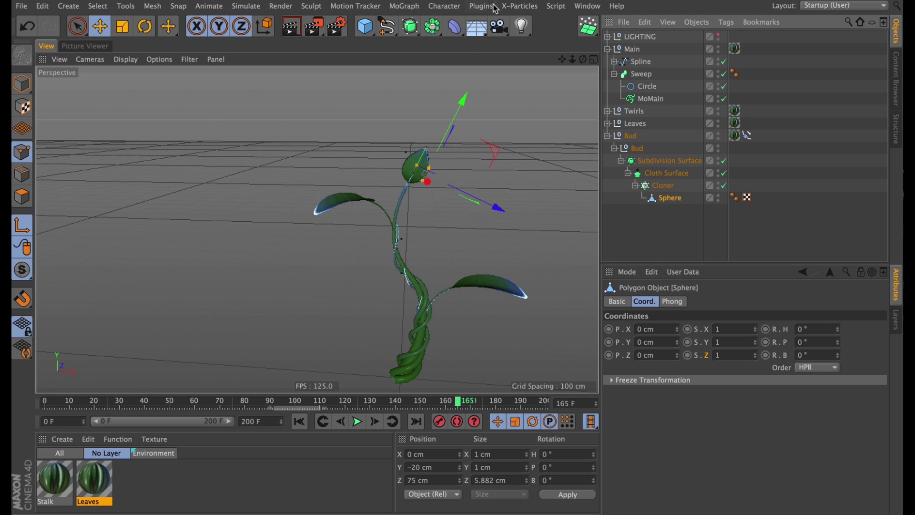
left_click(404, 6)
mouse_move(429, 24)
left_click(496, 40, "shift")
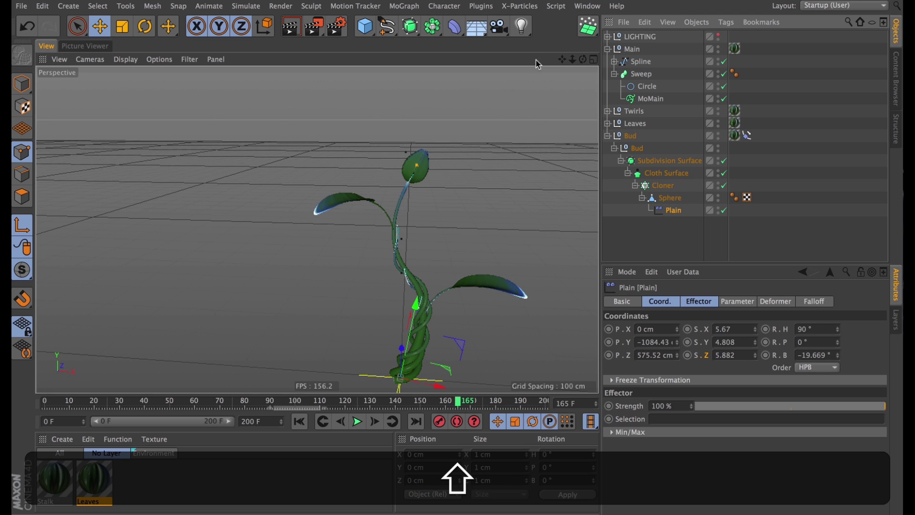
- Reset the Plain effector's position, scale and rotation with Reset PSR and set its Deformation to Polygon
key("shift+c")
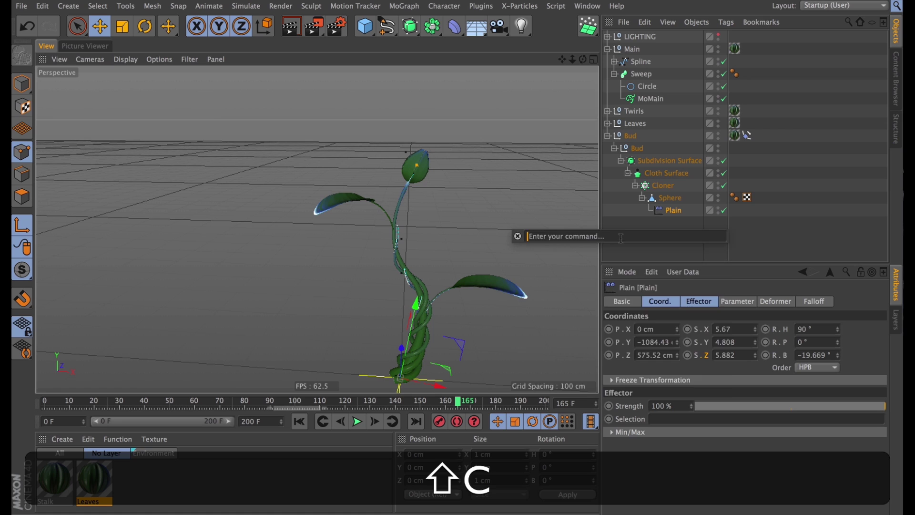
type("resetp")
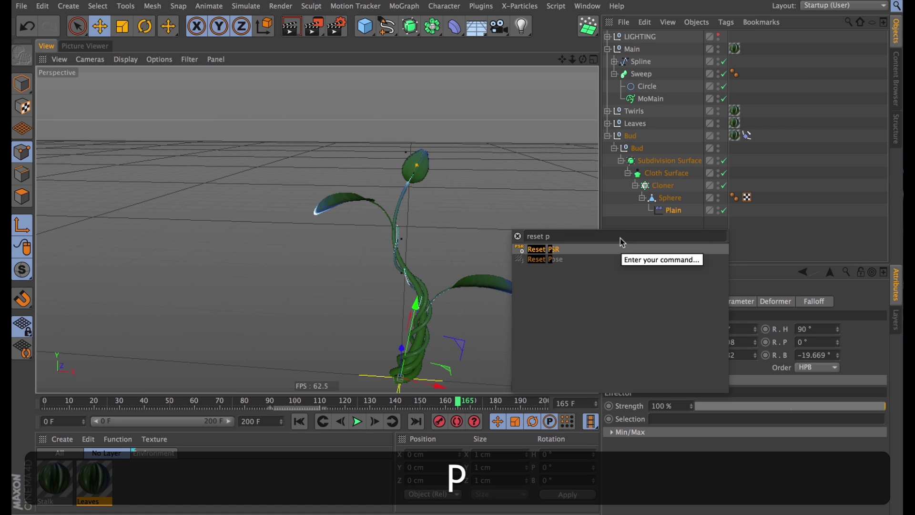
key("Return")
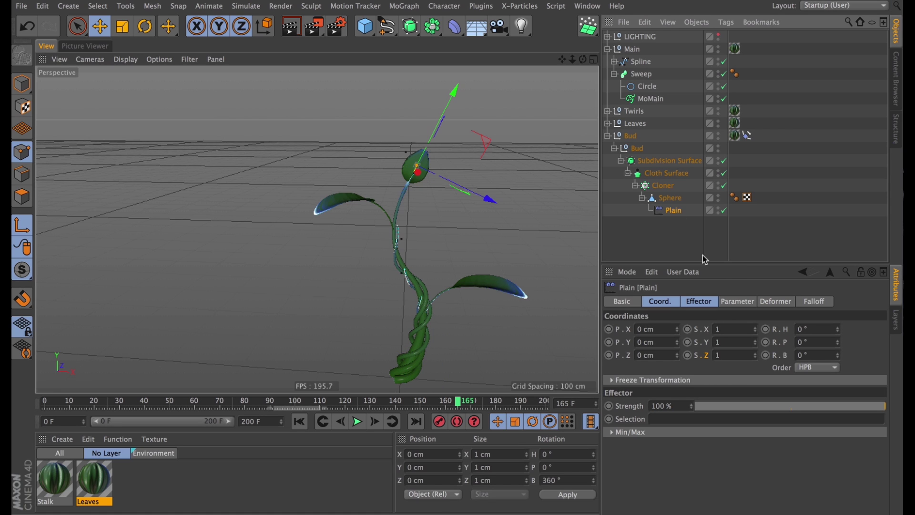
left_click(775, 301)
left_click(677, 328)
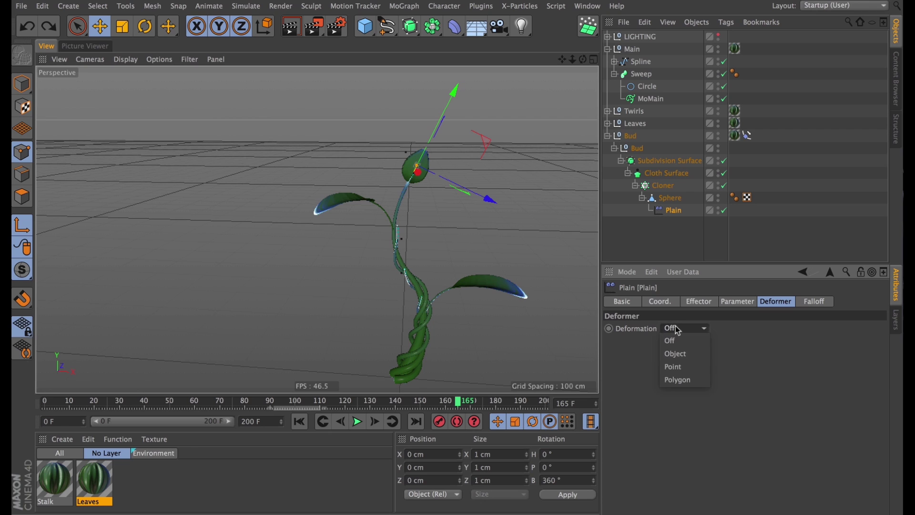
left_click(674, 381)
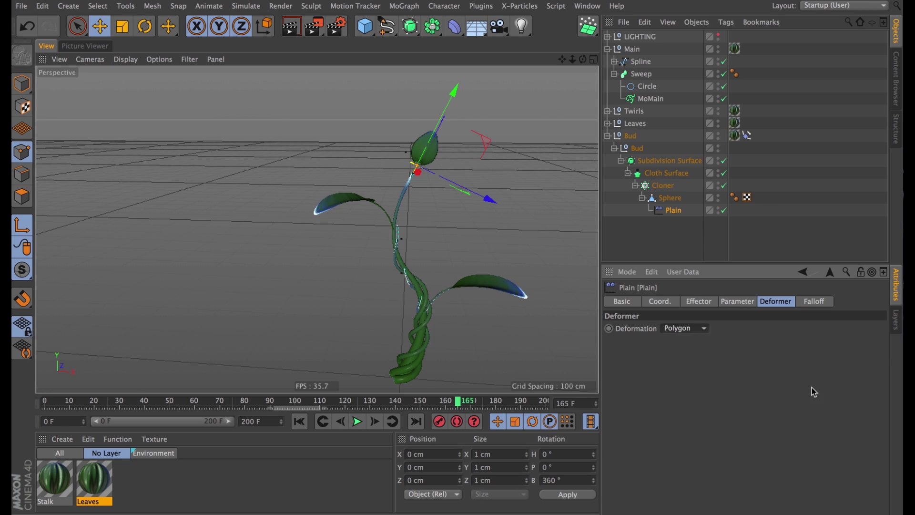
- Switch off the bud's Subdivision Surface, Cloth Surface and Cloner, and set the Plain effector's Y position parameter to 0 cm
left_click(698, 302)
left_click(736, 302)
left_click(692, 381)
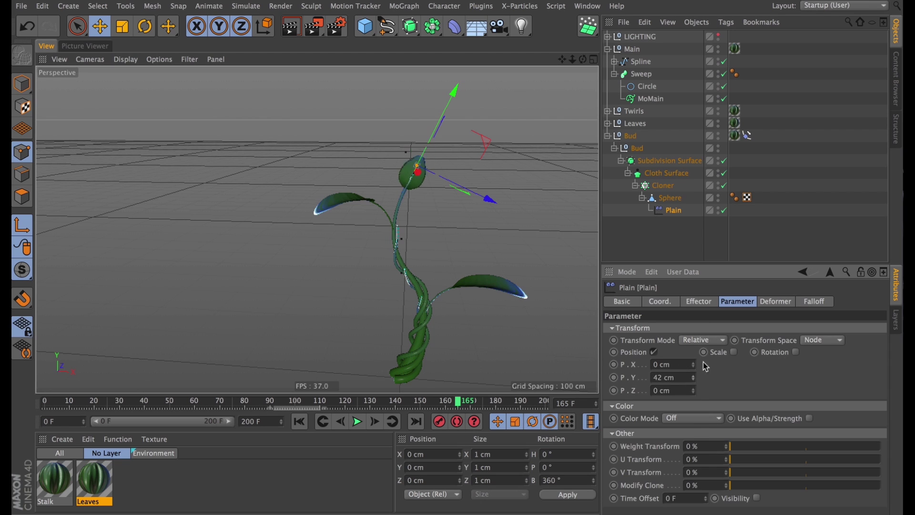
left_click_drag(722, 185, 722, 157)
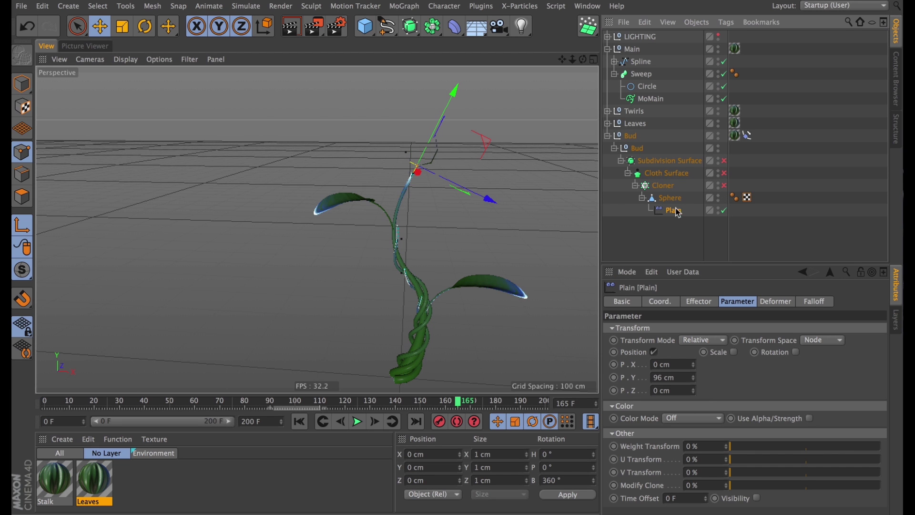
left_click_drag(514, 104, 584, 289, "alt")
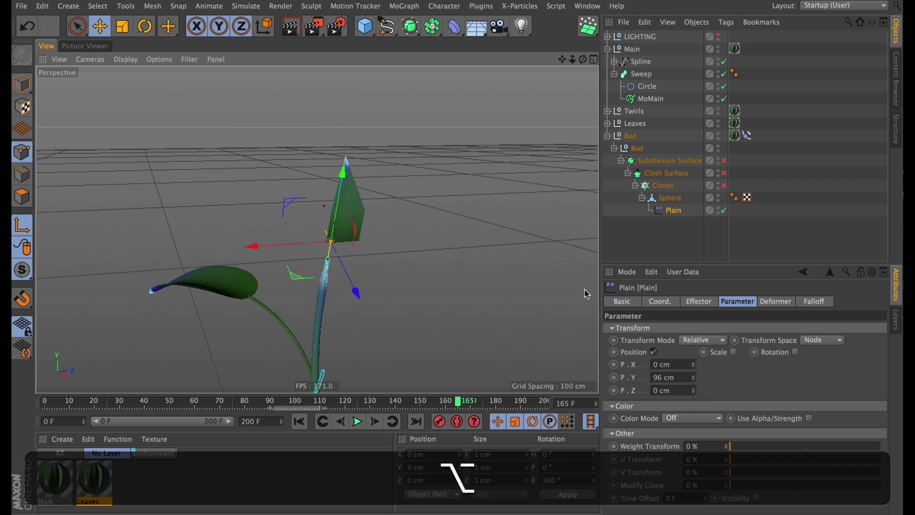
left_click_drag(694, 384, 677, 375)
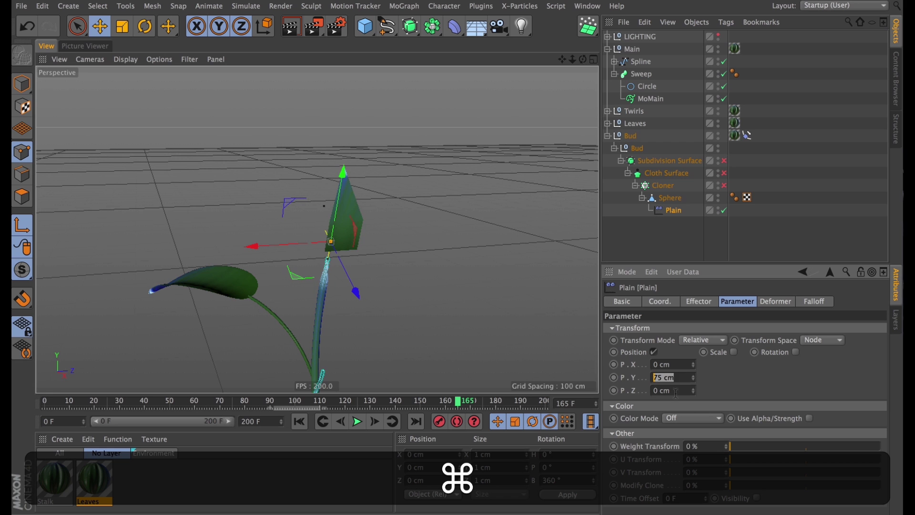
type("0")
key("Return")
- Enable Rotation in the Plain effector's parameters and set its pitch (R.P) to -90°
left_click(796, 353)
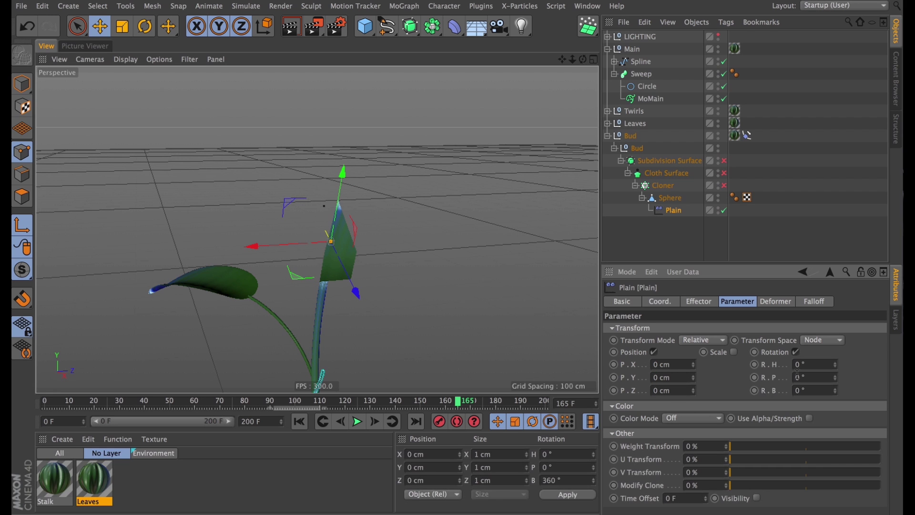
left_click_drag(491, 273, 717, 367, "alt")
left_click_drag(838, 386, 832, 425)
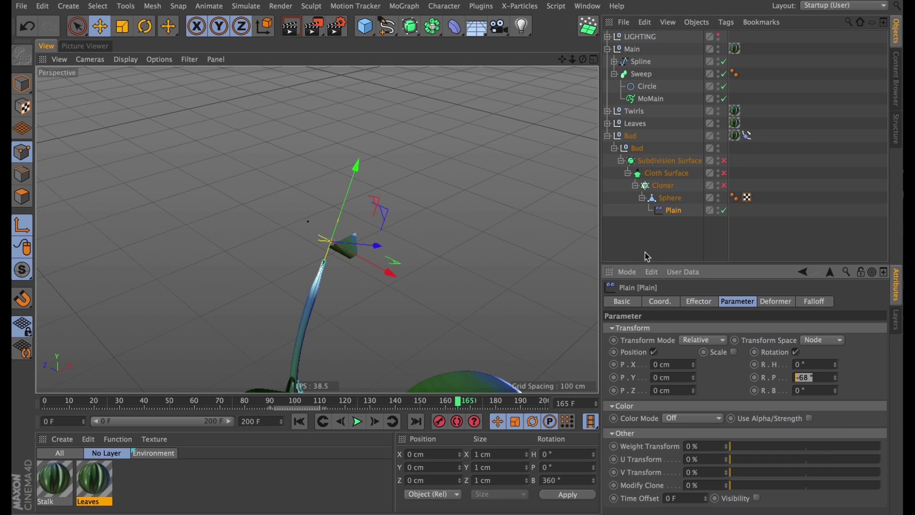
type("-90")
key("Return")
- Switch the bud's Cloner, Cloth Surface and Subdivision Surface back on, then test the Plain rotation at frame 163, ending at R.P -90°
left_click_drag(519, 327, 603, 238, "alt")
left_click_drag(724, 186, 724, 160)
right_click_drag(452, 286, 381, 267, "alt")
left_click_drag(379, 263, 431, 272, "alt")
left_click_drag(438, 395, 433, 403)
mouse_move(834, 377)
left_mouse_down()
mouse_move(833, 406)
mouse_move(835, 327)
mouse_move(839, 356)
mouse_move(832, 344)
mouse_move(824, 371)
left_mouse_up()
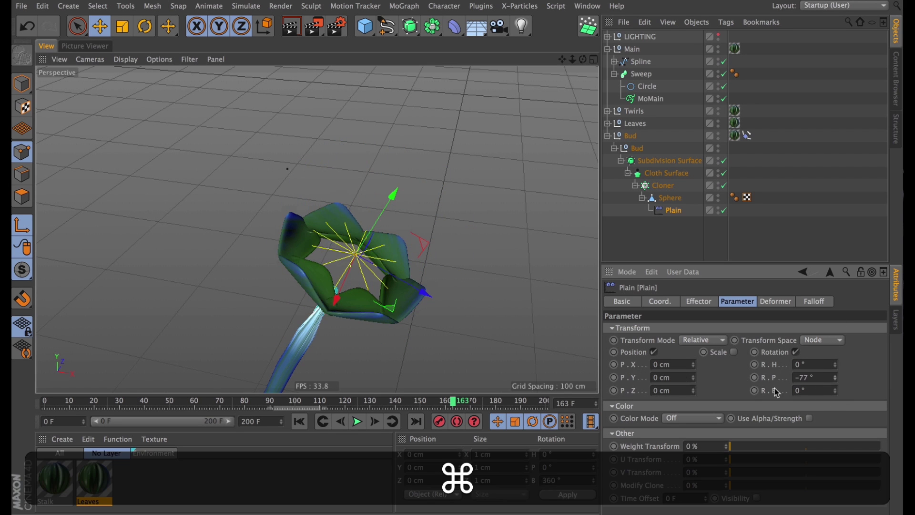
type("-90")
key("Return")
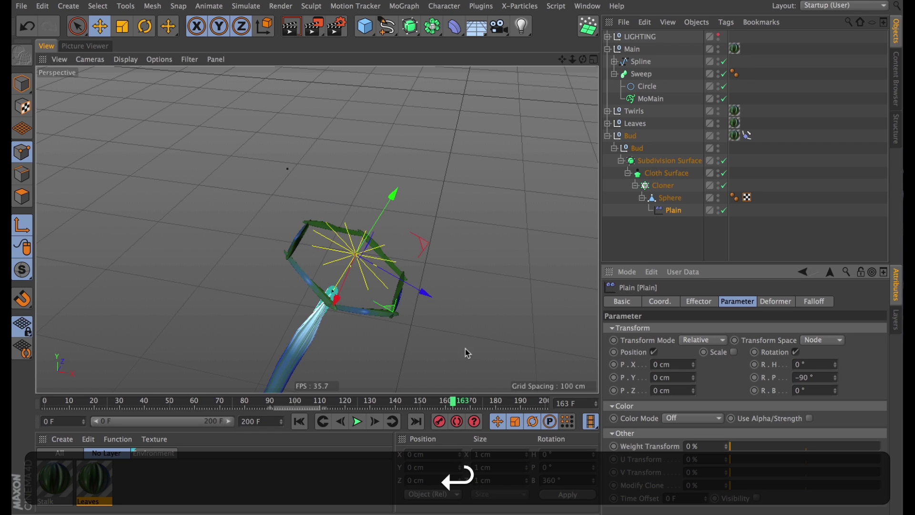
- Set the Plain effector's position parameters to -100 cm in Y and -20 cm in Z
left_click_drag(692, 376, 679, 448)
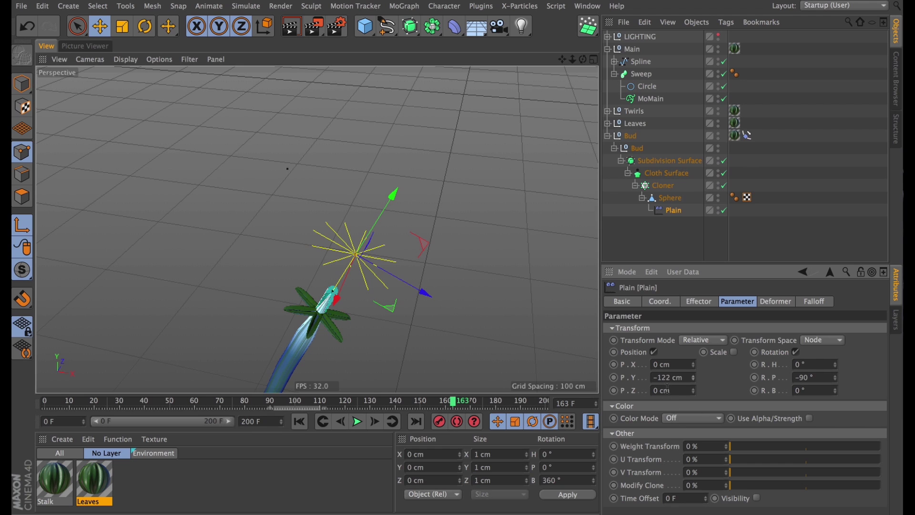
type("00")
key("Tab")
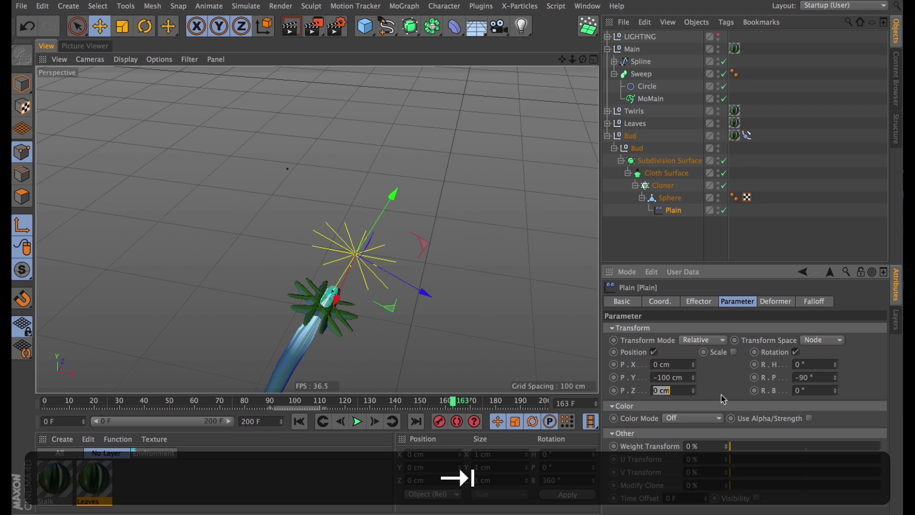
type("-15")
key("Return")
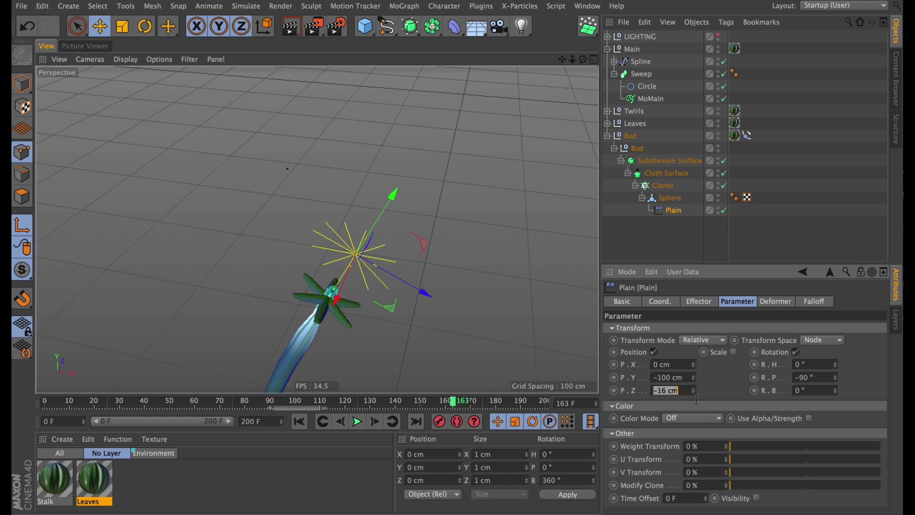
type("-20")
key("Return")
- Set the Plain effector's Y position parameter to -125 cm and test the petal opening with its Strength, ending at 66%
left_click(706, 303)
left_click_drag(838, 330, 641, 347)
left_click(744, 303)
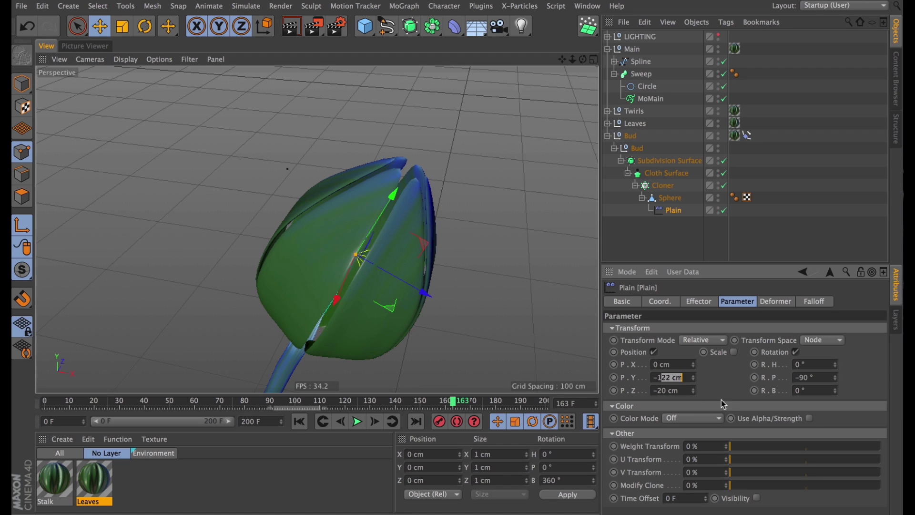
type("25")
key("Return")
left_click(698, 301)
left_click_drag(698, 328, 804, 377)
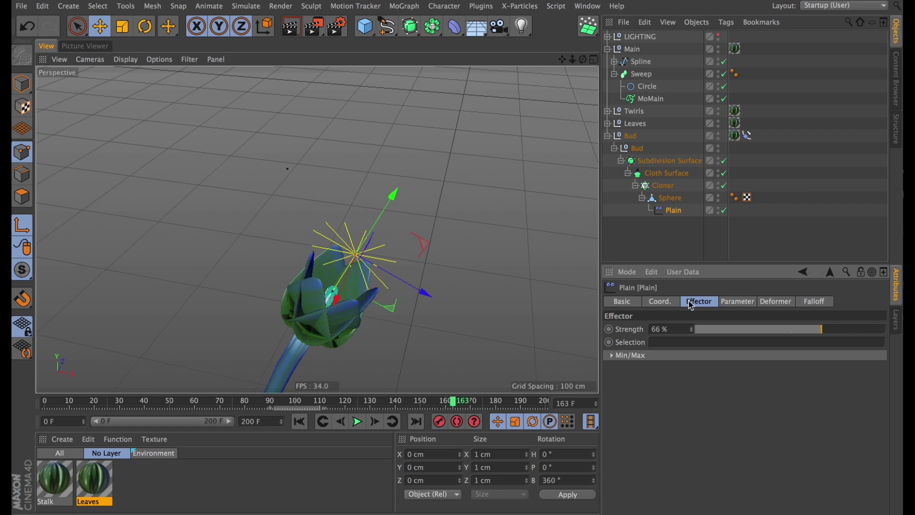
- Enable Scale in the Plain effector's parameters and set S.X to -1
left_click(749, 303)
left_click(732, 353)
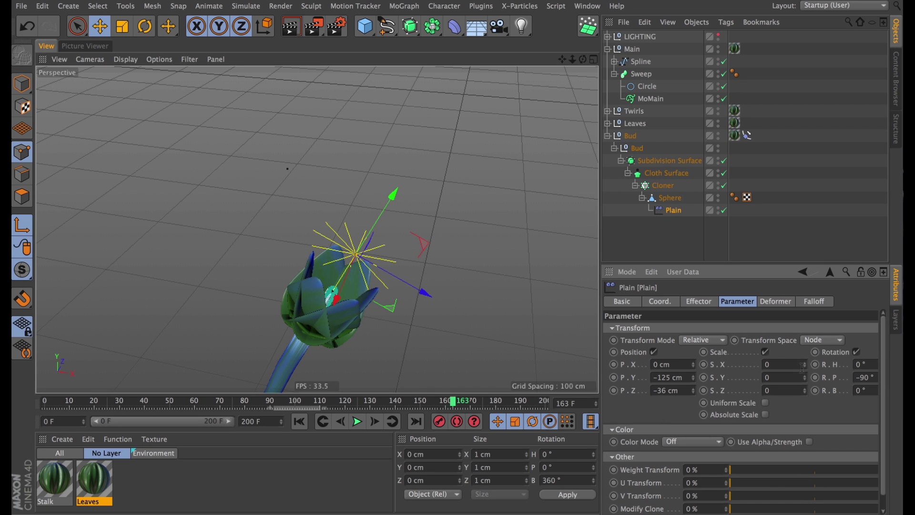
left_click_drag(805, 367, 779, 444)
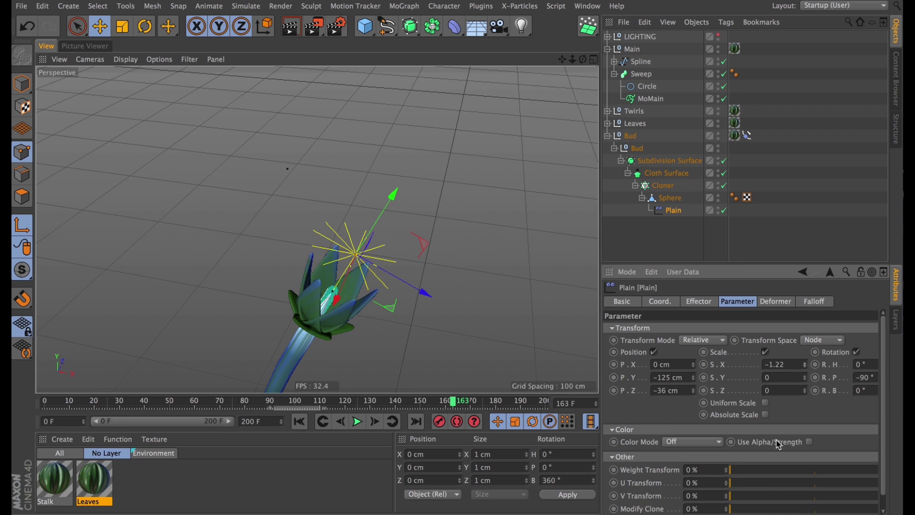
key("BackSpace")
key("Return")
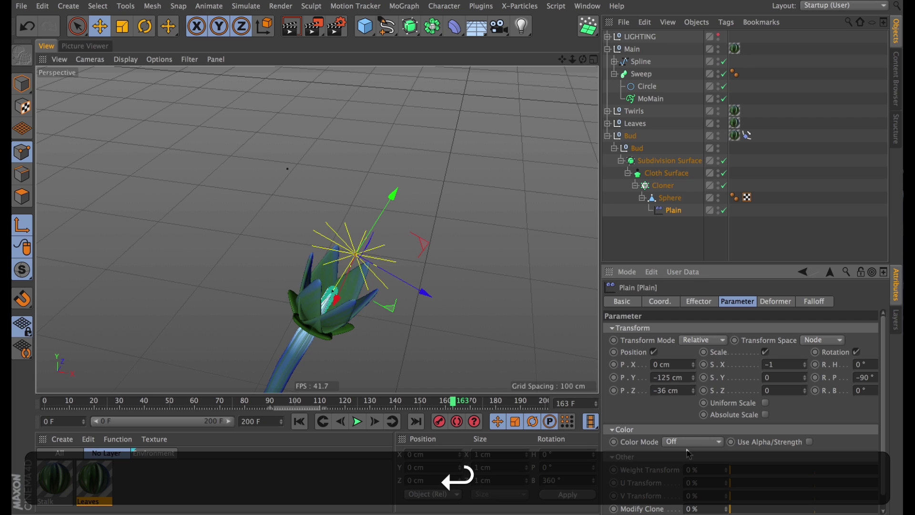
- Undo the last adjustment and set the Plain effector's Z position parameter to 50 cm
key("super+z")
left_click_drag(653, 391, 743, 416)
key("BackSpace")
type("50")
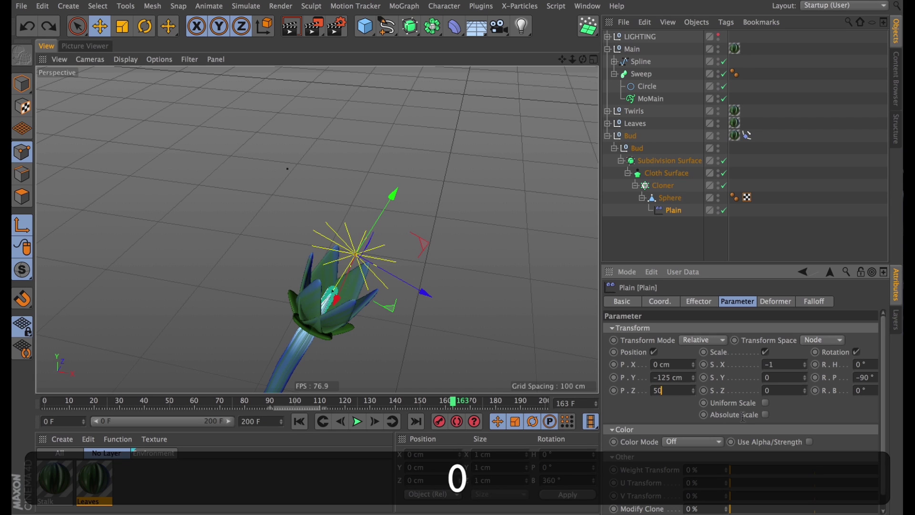
key("Return")
- Set the Plain effector's Strength to 0% and replay the growth to judge when the closed bud should start opening
left_click(699, 300)
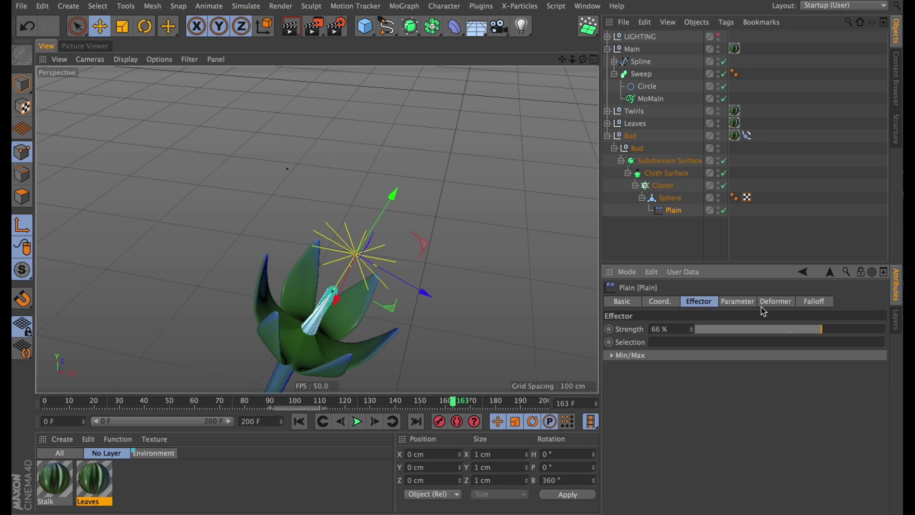
left_click_drag(819, 331, 384, 405)
left_click(383, 405)
left_click(357, 421)
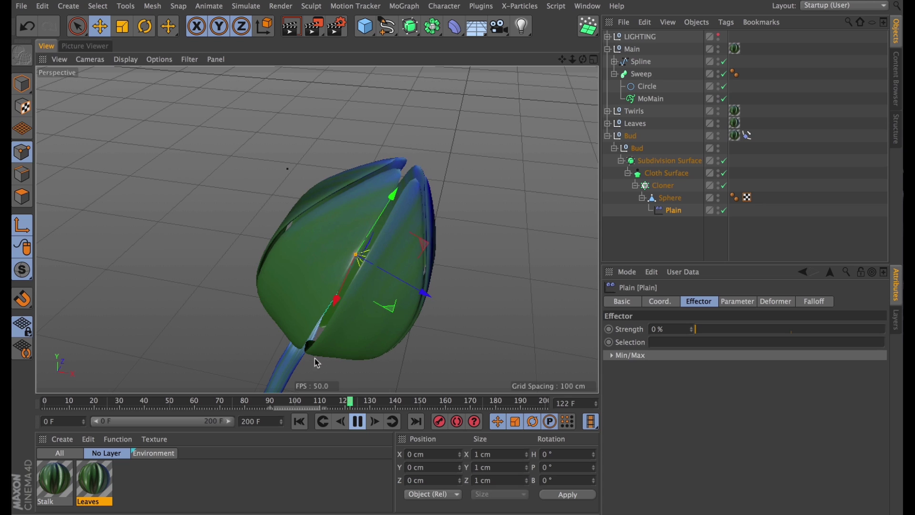
left_click_drag(290, 401, 133, 411)
left_click_drag(340, 276, 348, 354, "alt")
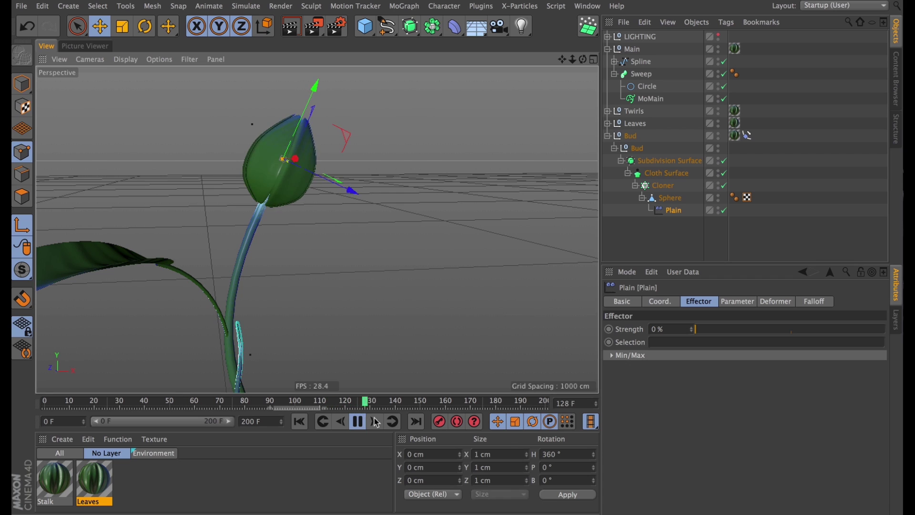
key("Escape")
- Keyframe the Plain effector's Strength at 0% on frame 135 and set it to 100% at frame 165
left_click(384, 403)
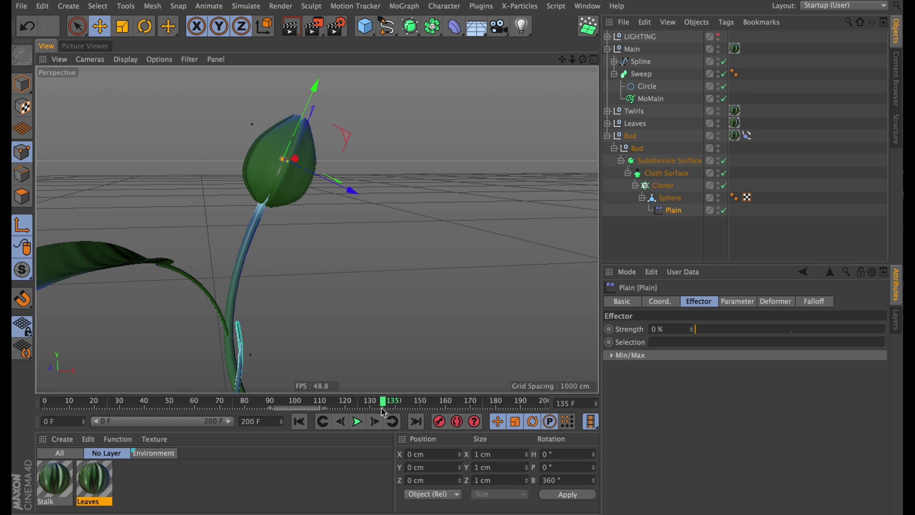
left_click_drag(400, 406, 465, 413)
left_click_drag(691, 329, 852, 300)
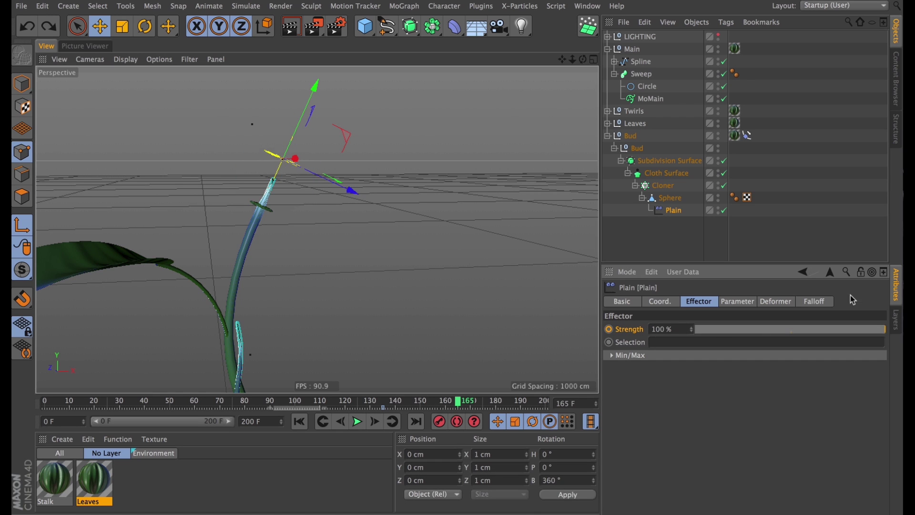
- Replay the animation with nothing selected and inspect the whole plant's growth and the opening bud
left_click(359, 404)
left_click(357, 421)
left_click(658, 244)
left_click_drag(359, 329, 353, 296, "alt")
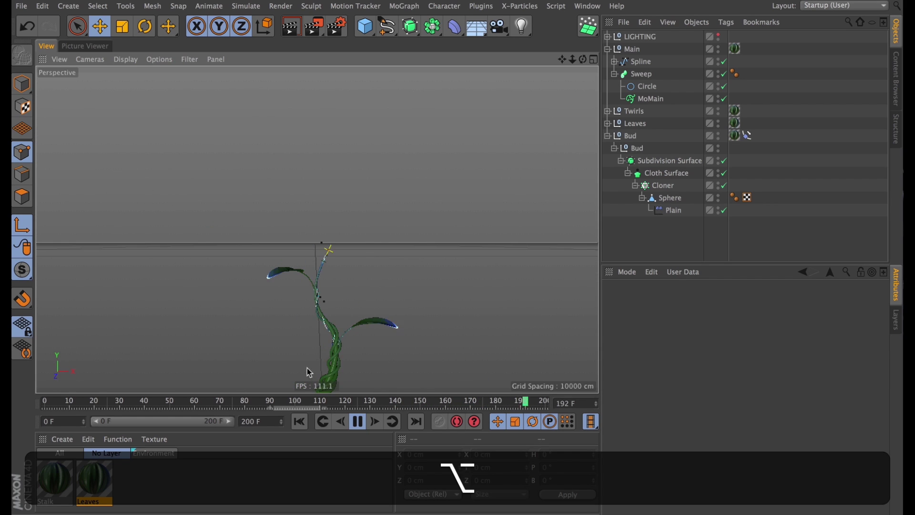
left_click_drag(368, 361, 354, 341, "alt")
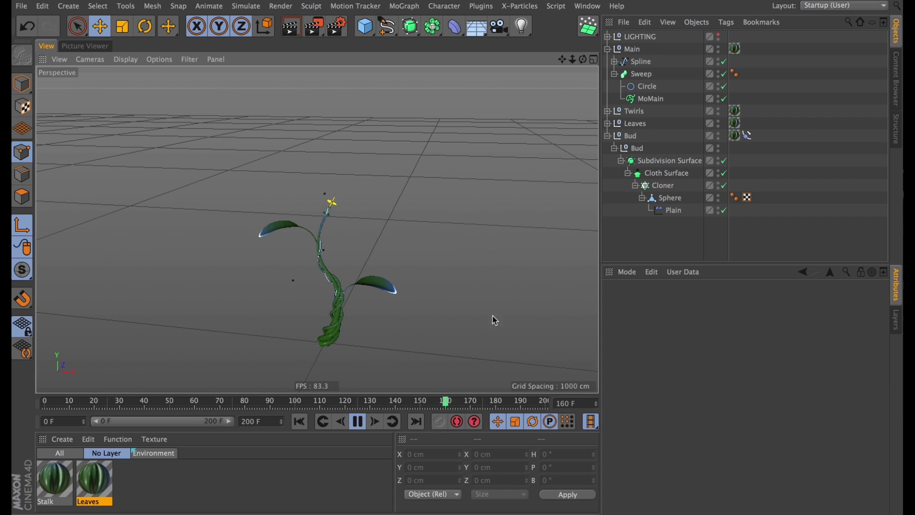
key("F8")
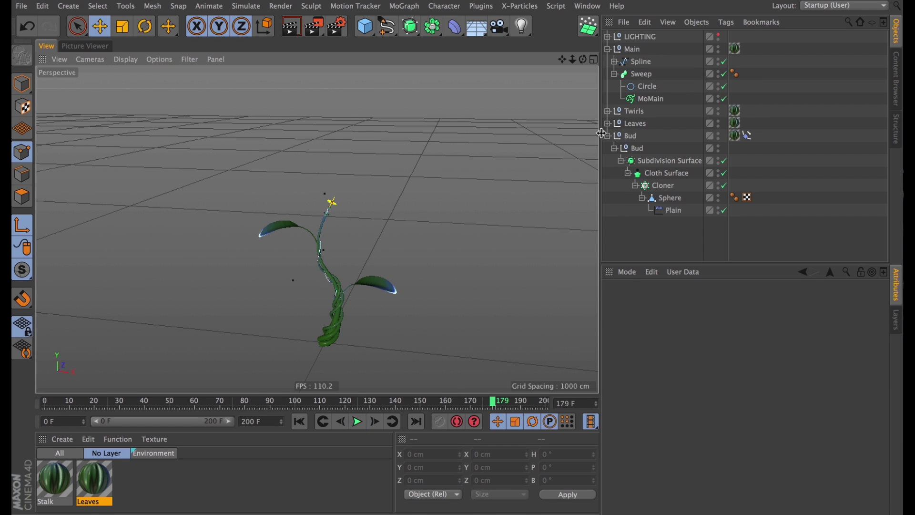
- Collapse the Bud and Sweep hierarchies, add a Jiggle deformer below the Bend under the Main Spline, and show its Object properties
left_click(608, 136)
left_click(615, 74)
left_click(615, 61)
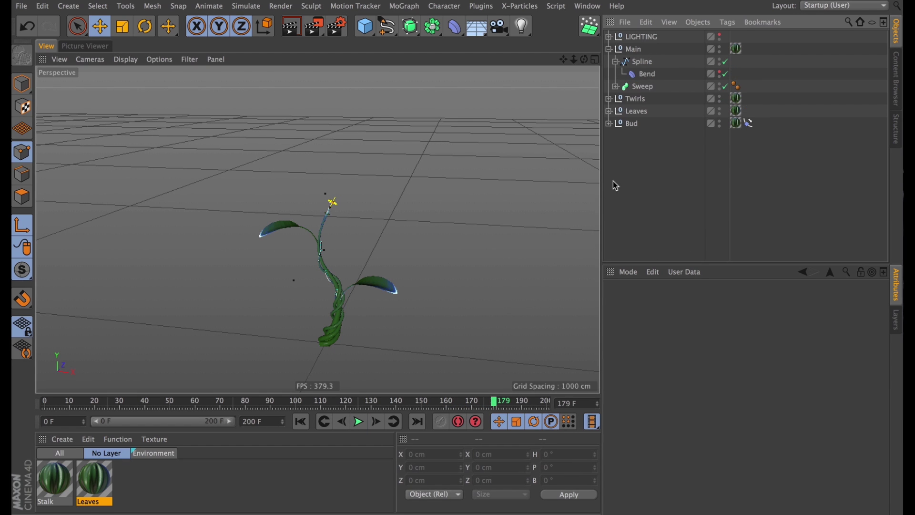
left_click(640, 61)
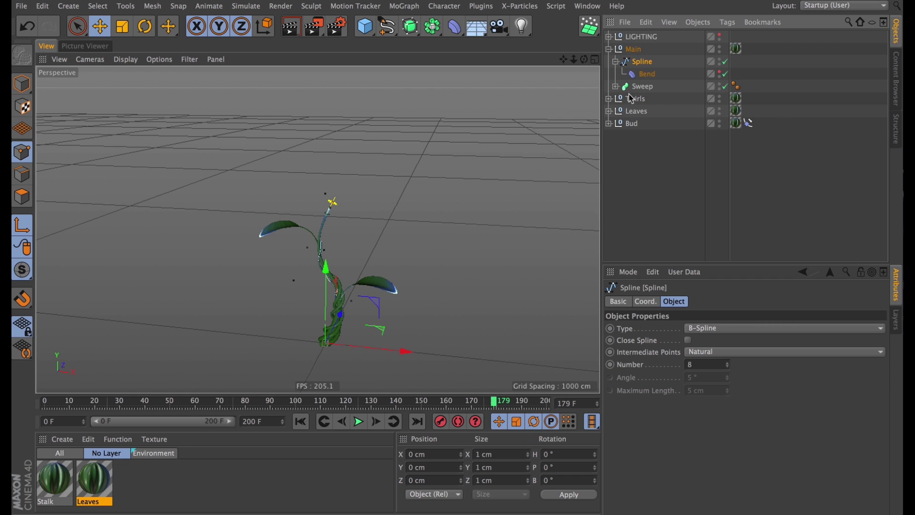
left_click(458, 26)
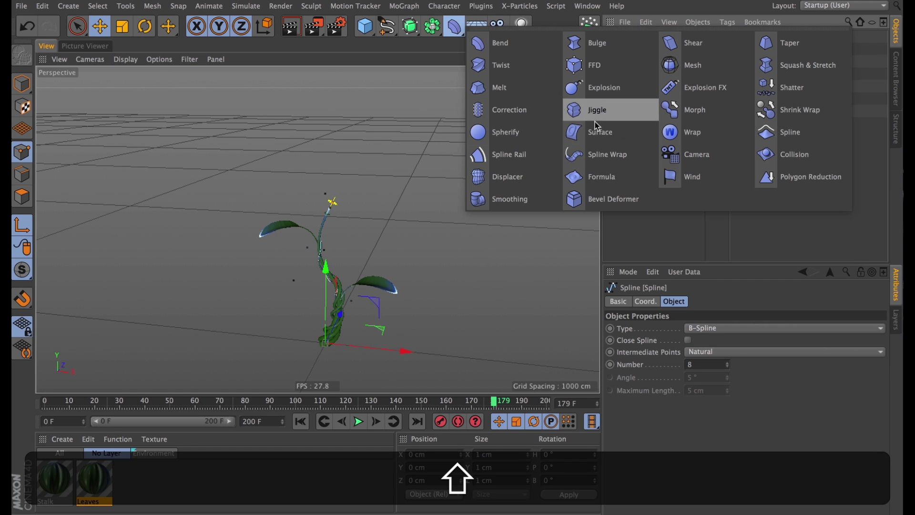
left_click(596, 109, "shift")
mouse_move(647, 85)
left_mouse_down()
mouse_move(644, 72)
mouse_move(649, 91)
left_mouse_up()
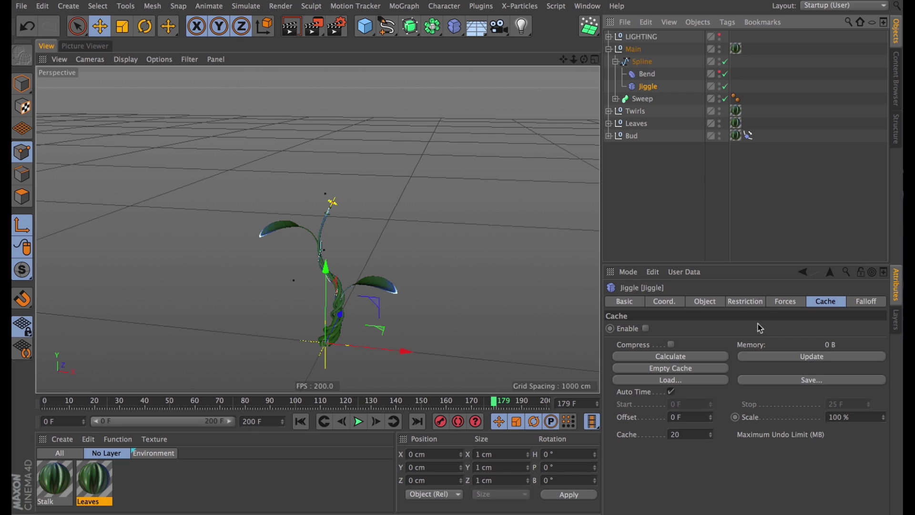
left_click(714, 302)
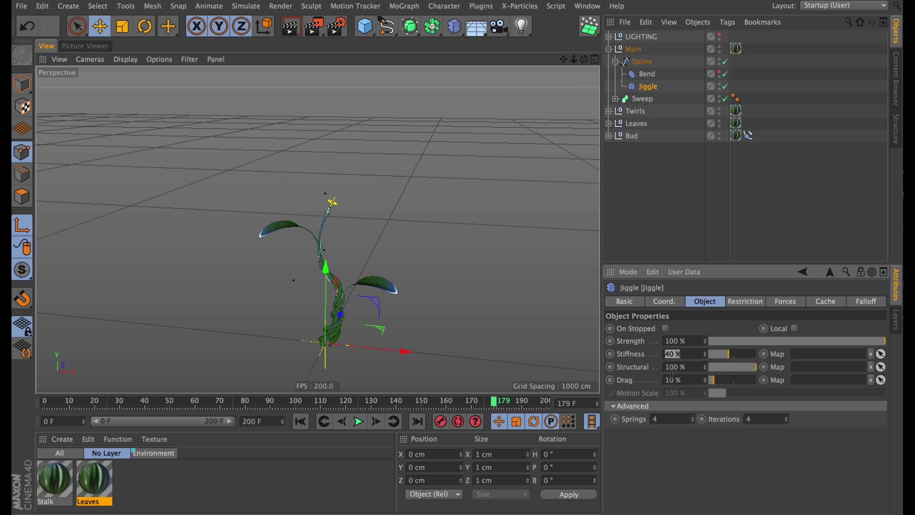
- Set the Jiggle deformer's Stiffness to 5% and its Structural value to 50%
type("5")
type("50")
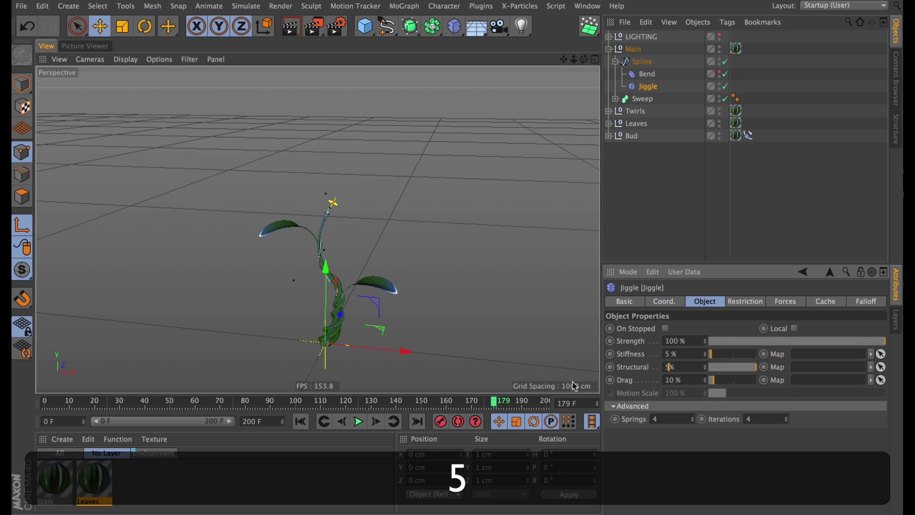
key("Return")
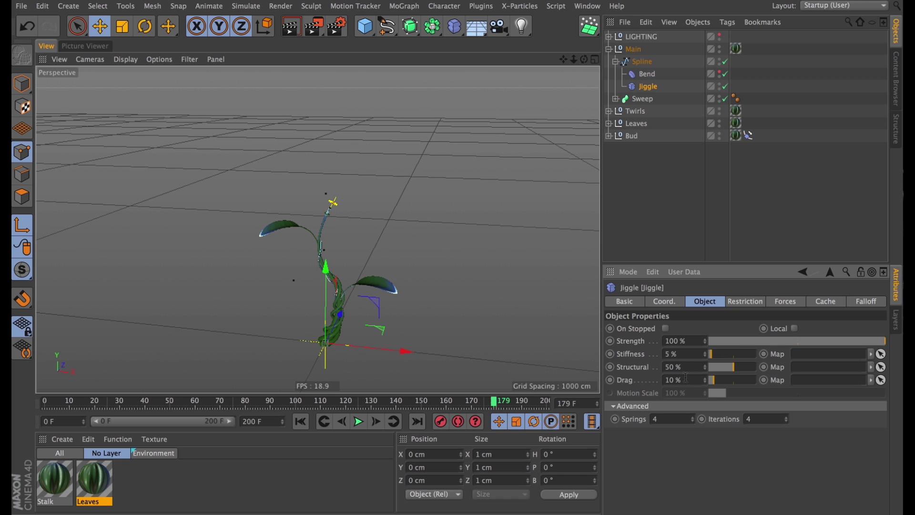
left_click(638, 405)
left_click(648, 406)
type("2")
- Play the growth animation with nothing selected and inspect the Jiggle motion on the stem, leaves and bud
left_click(359, 424)
left_click(661, 235)
right_click_drag(317, 302, 376, 360, "alt")
left_click_drag(375, 359, 405, 326, "alt")
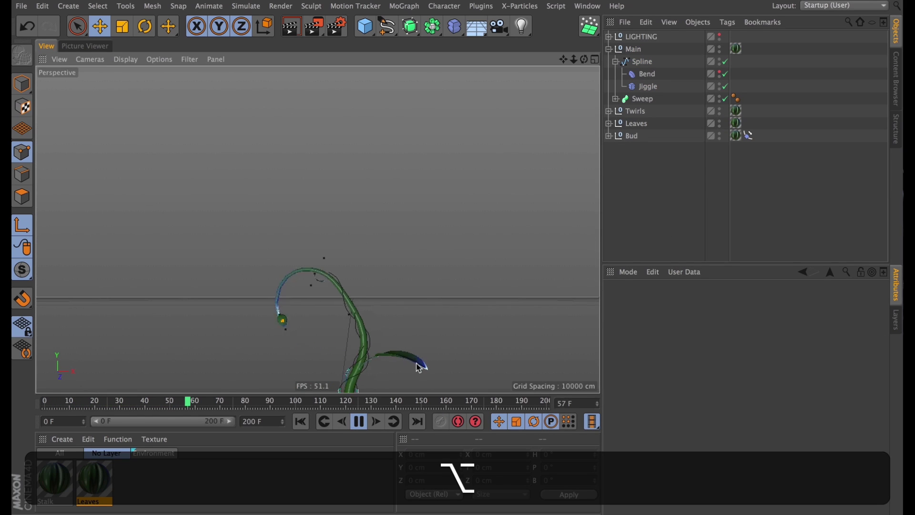
left_click_drag(420, 364, 441, 380, "alt")
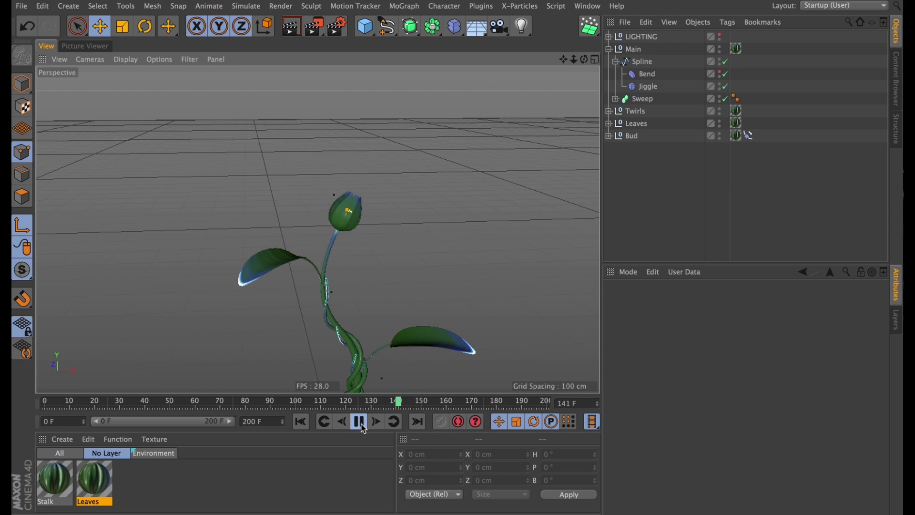
left_click(359, 422)
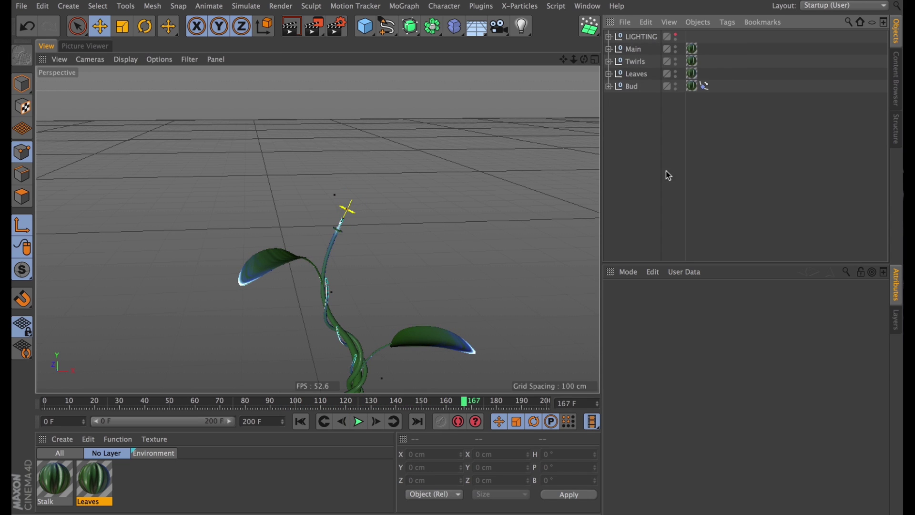
- Paste the copied Flower group into the scene and reset the project's end frame to 200
key("super")
key("super+v")
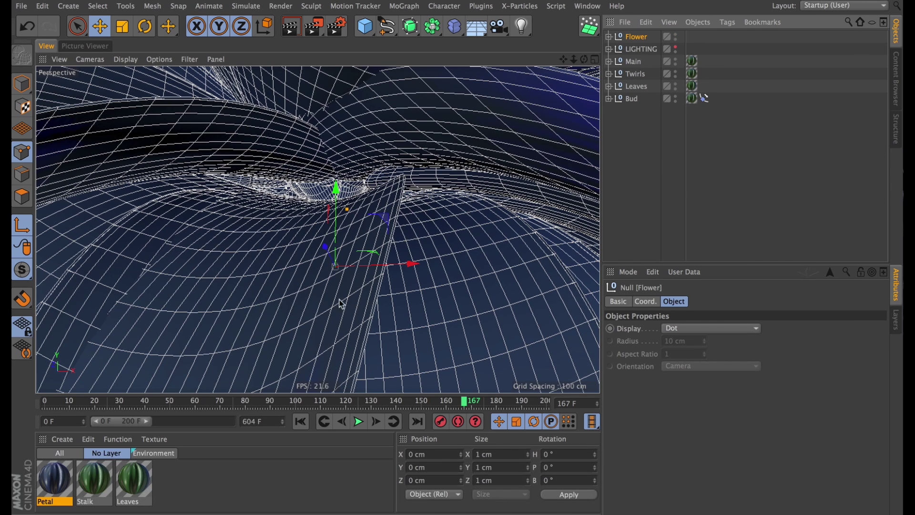
right_click_drag(343, 253, 286, 319, "alt")
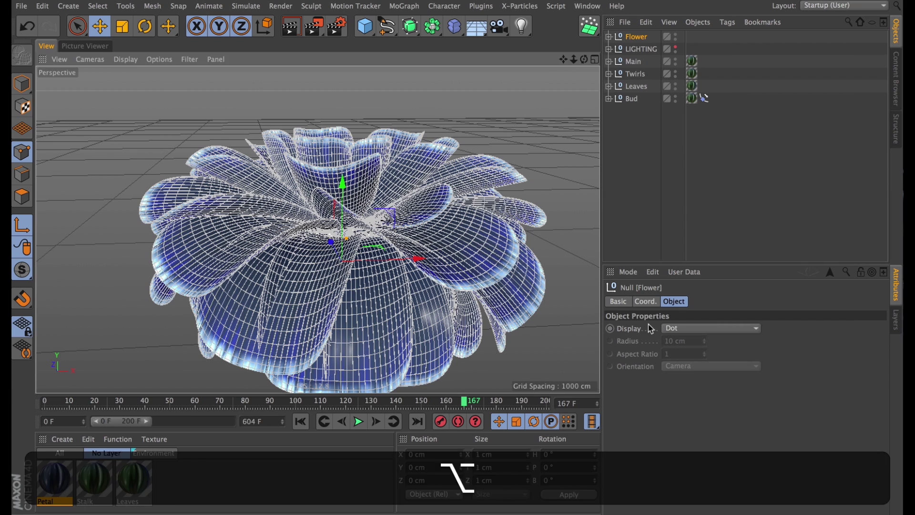
double_click(251, 421)
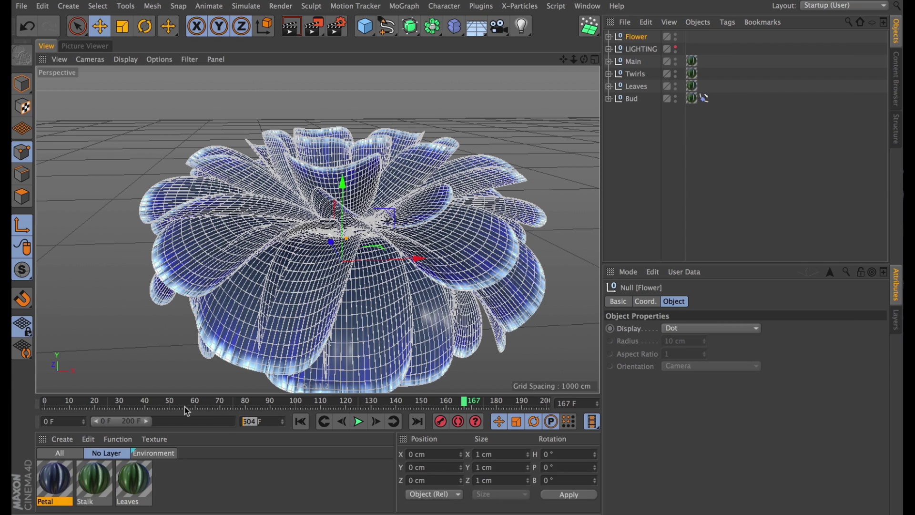
type("200")
key("Return")
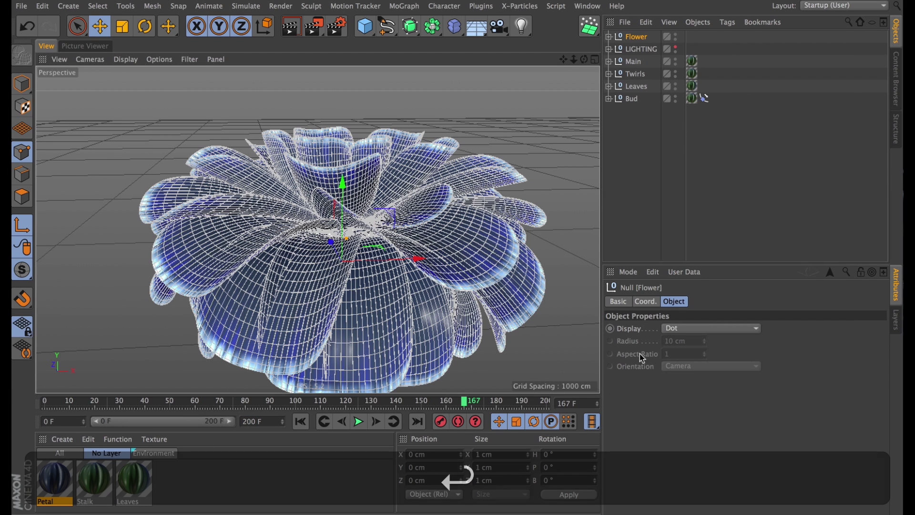
- Scale the Flower null to 0.1 on all axes and disable the Jiggle deformer nested inside its subdivision surface
left_click(645, 301)
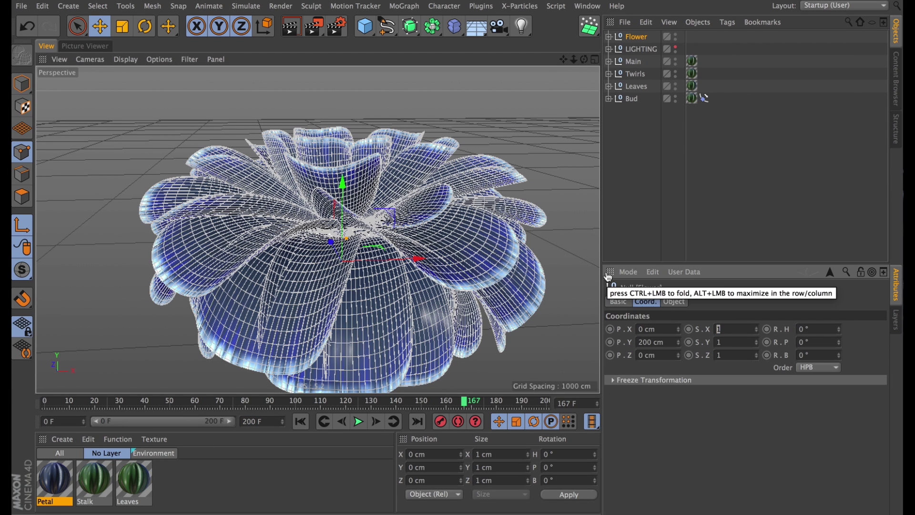
type("0.1")
key("Return")
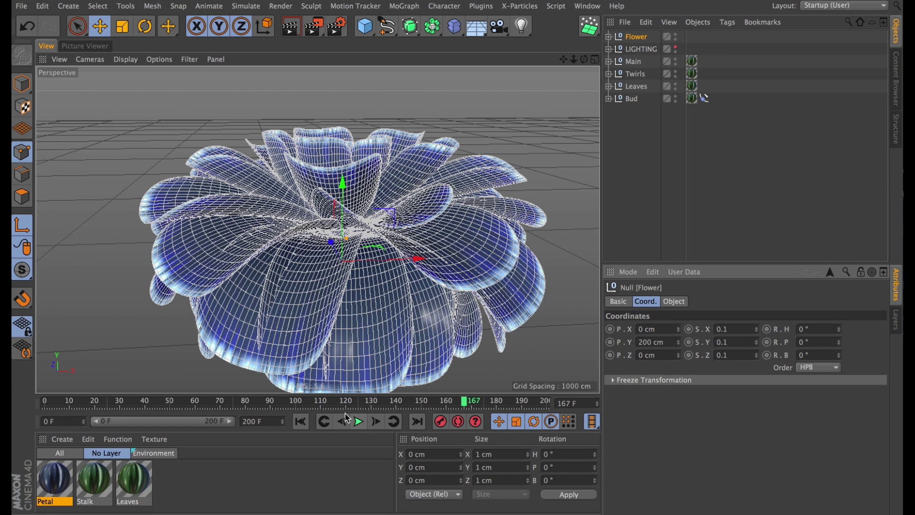
left_click(608, 36)
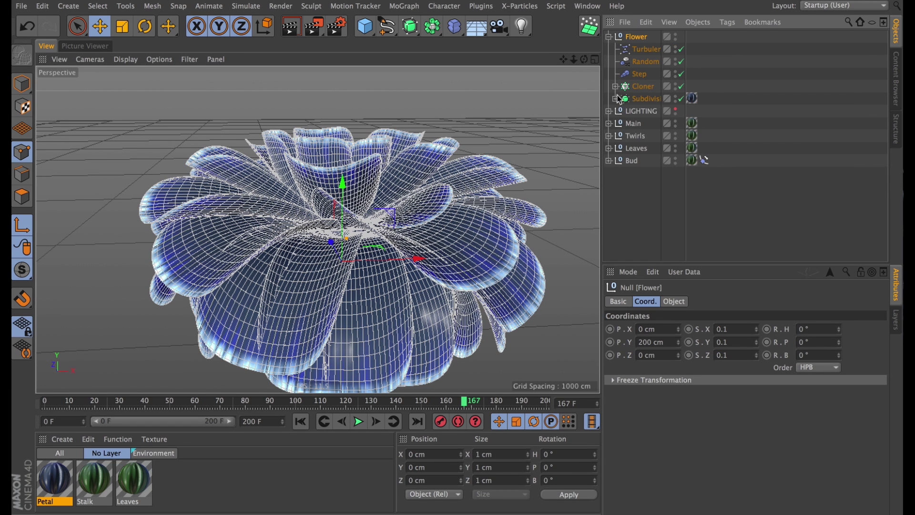
left_click(615, 99)
left_click(681, 134)
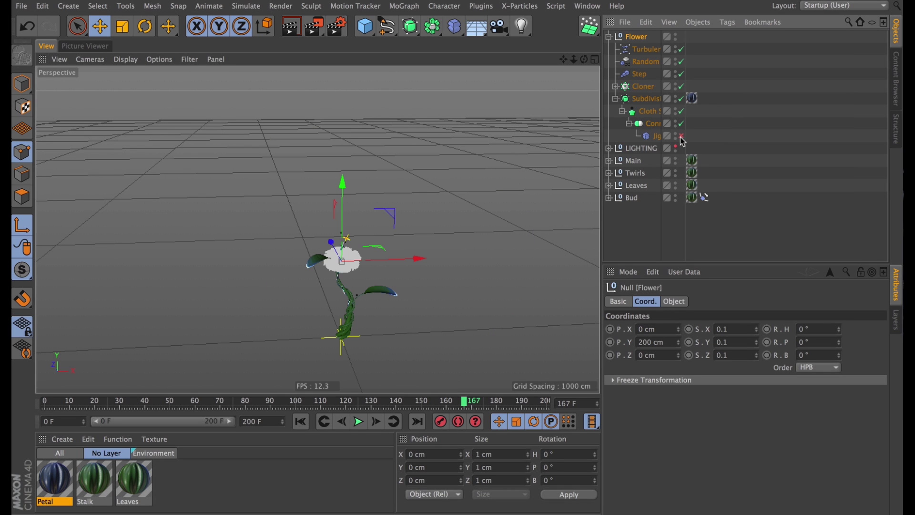
- Reduce the Flower null's X, Y and Z scale to 0.08
right_click_drag(329, 278, 423, 269, "alt")
right_click_drag(403, 318, 422, 267, "alt")
middle_click_drag(420, 263, 455, 217, "alt")
left_click(723, 330)
key("Down")
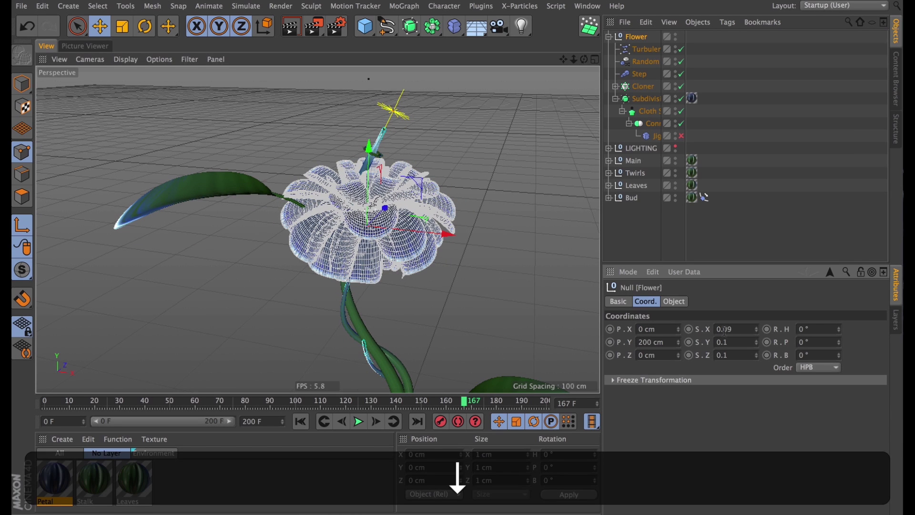
key("Down")
key("Tab")
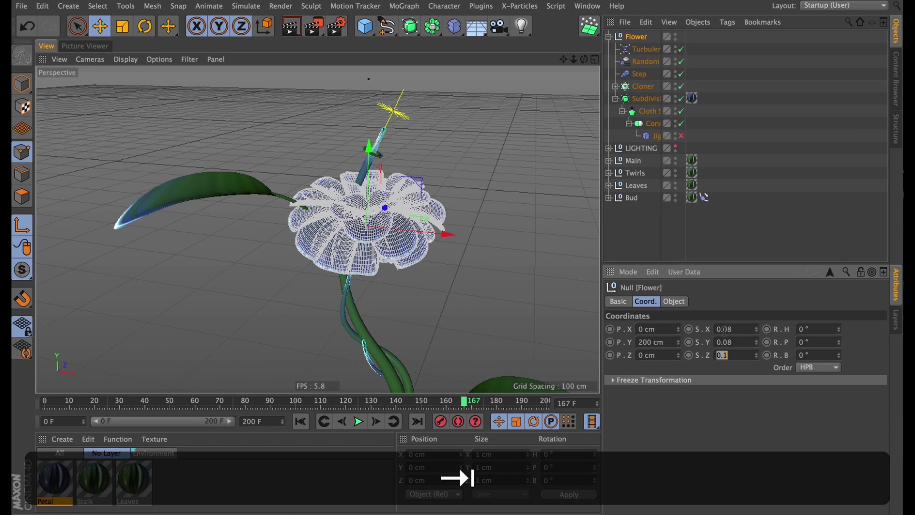
key("Down")
key("Down")
- Replay the animation from frame 0 and examine the opening flower against the growing stem
left_click_drag(394, 267, 379, 343, "alt")
left_click(300, 421)
left_click(358, 421)
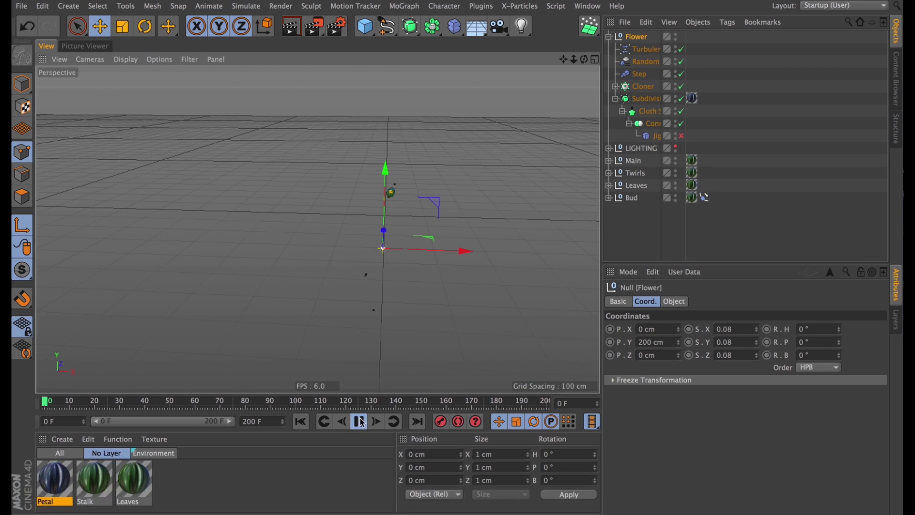
middle_click_drag(376, 195, 359, 138, "alt")
middle_click_drag(366, 233, 346, 300, "alt")
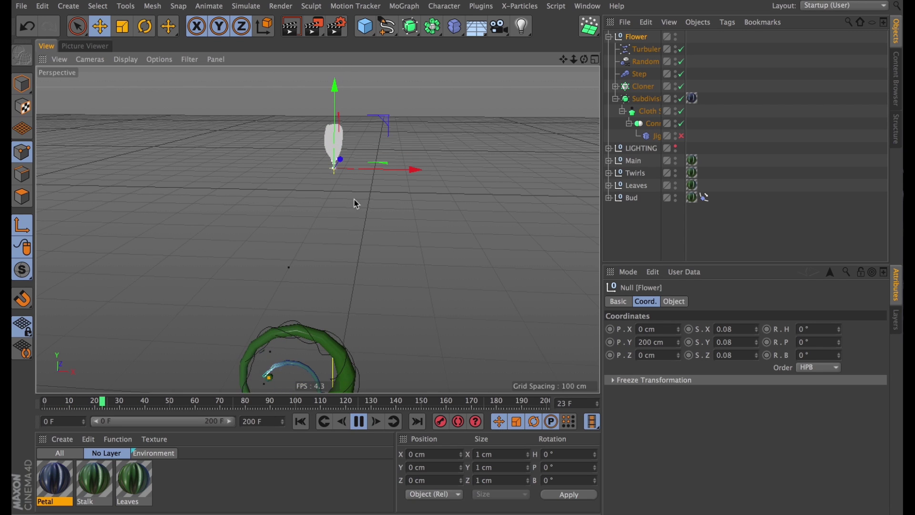
- Stop playback, move the collapsed Flower below Bud, and copy the Bud's Align to Spline tag onto it
left_click(609, 37)
left_click(609, 37)
key("Escape")
left_click(609, 37)
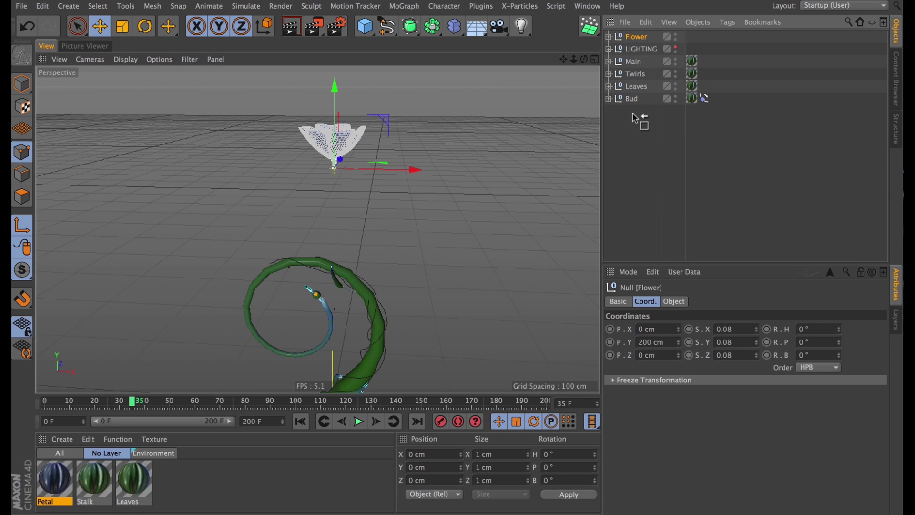
left_click(704, 86)
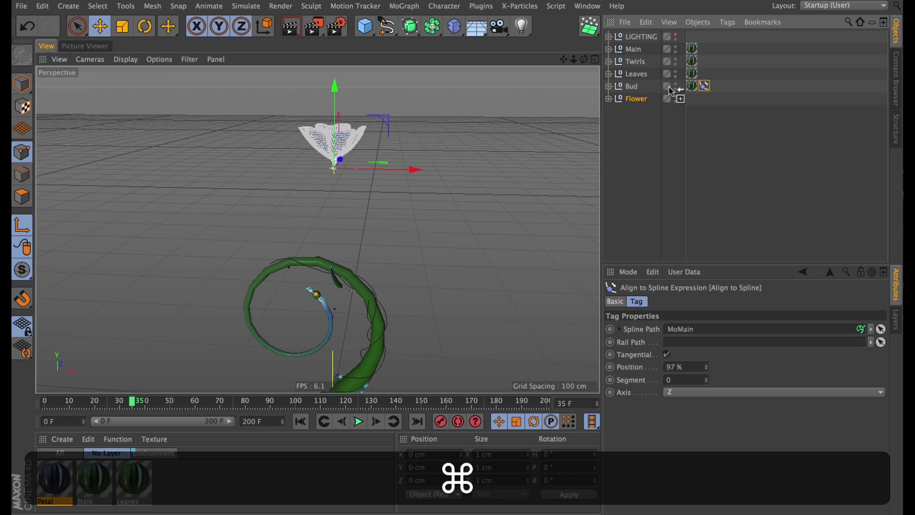
left_click_drag(697, 101, 697, 100, "super")
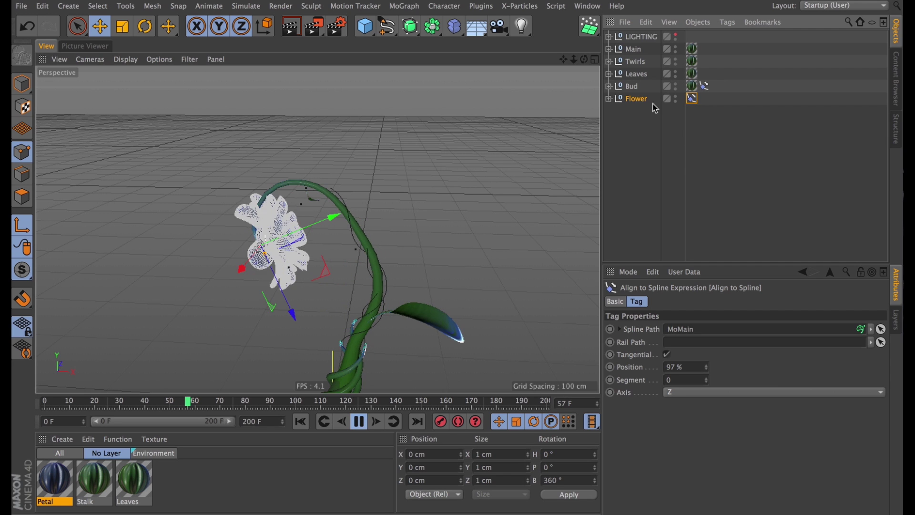
- Group the Flower under a new null, move the Align to Spline tag onto that null, and rename it Flower
key("Escape")
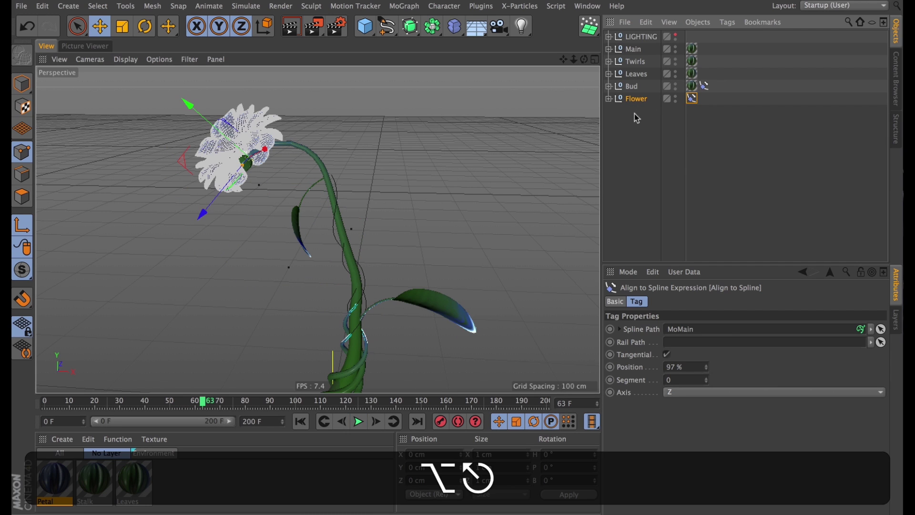
key("alt+g")
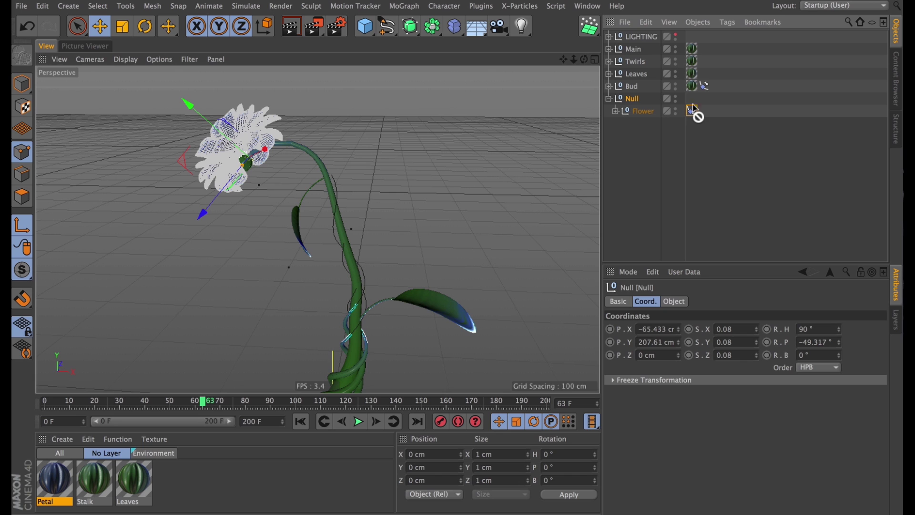
left_click_drag(696, 99, 694, 98)
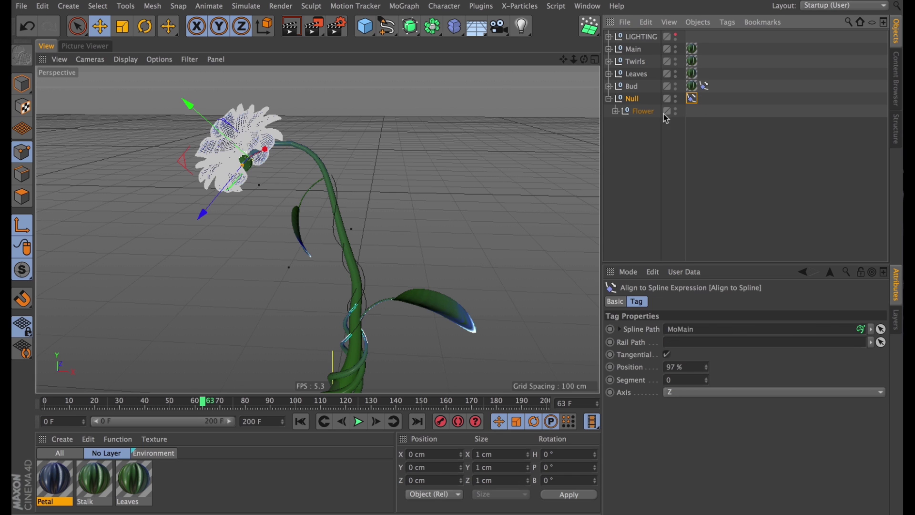
double_click(634, 99)
type("Flower")
key("Return")
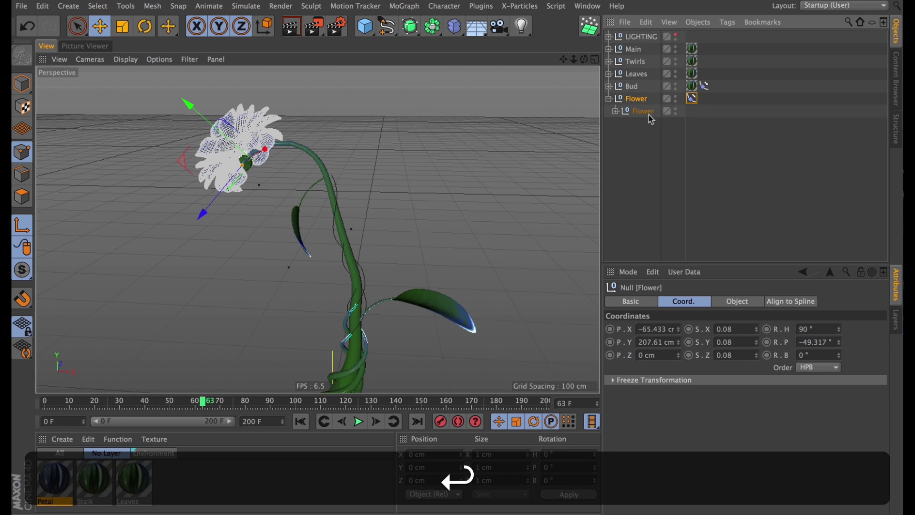
- Adjust the inner Flower null's pitch rotation during playback so the blossom faces outward along the stem tip
left_click(638, 111)
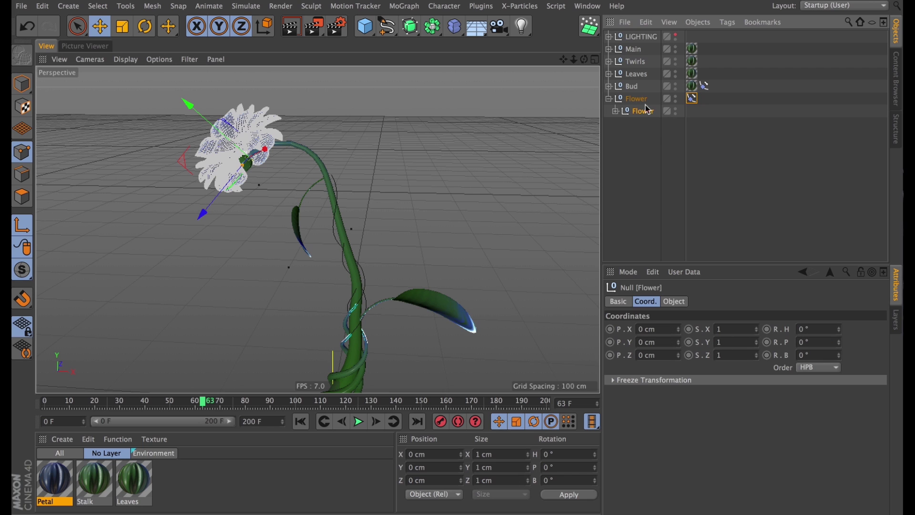
left_click(290, 402)
left_click(358, 421)
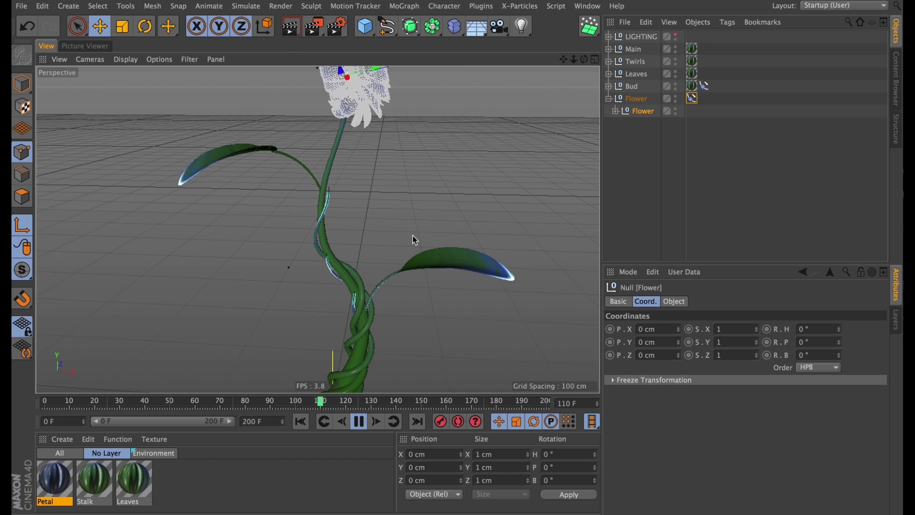
left_click_drag(449, 170, 462, 322, "alt")
middle_click_drag(461, 317, 462, 391, "alt")
key("super+z")
left_click_drag(838, 342, 822, 412)
double_click(805, 342)
left_click(752, 109)
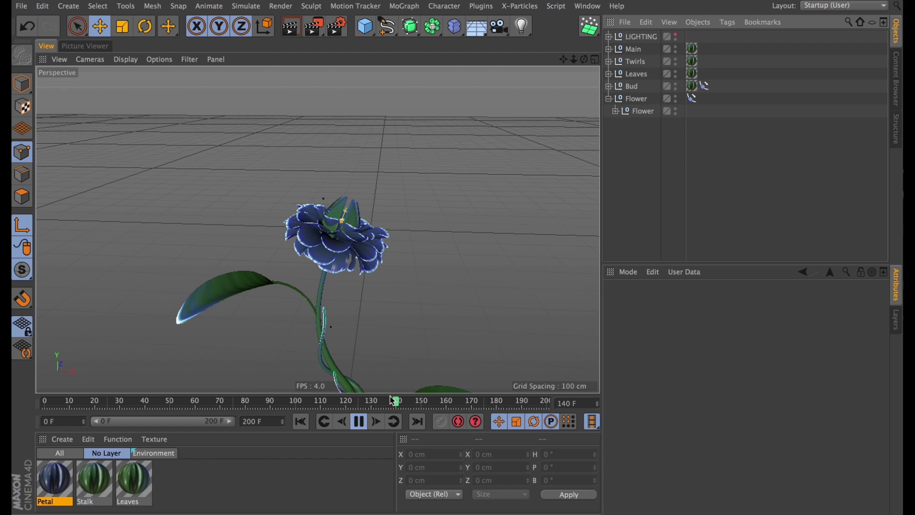
key("Escape")
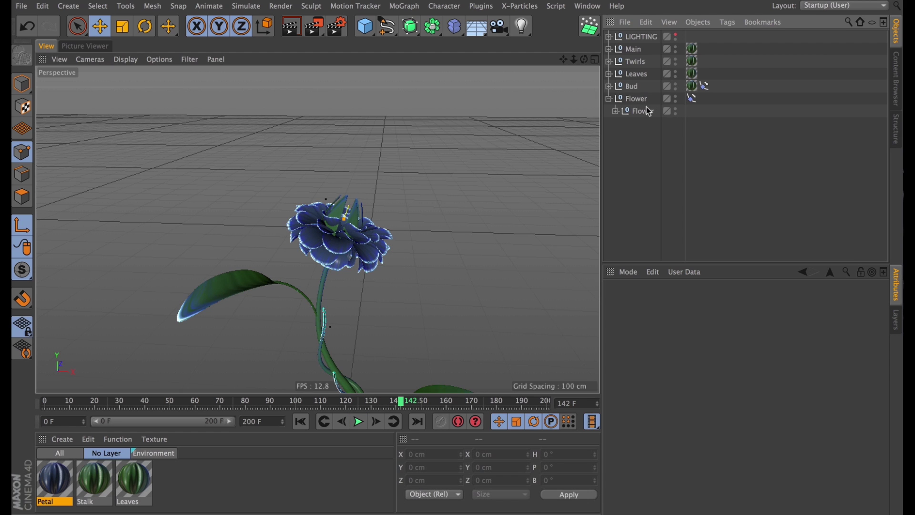
- Open the Timeline and shift all of the Petal object's keyframes to start at frame 125
key("shift")
key("shift+c")
type("time")
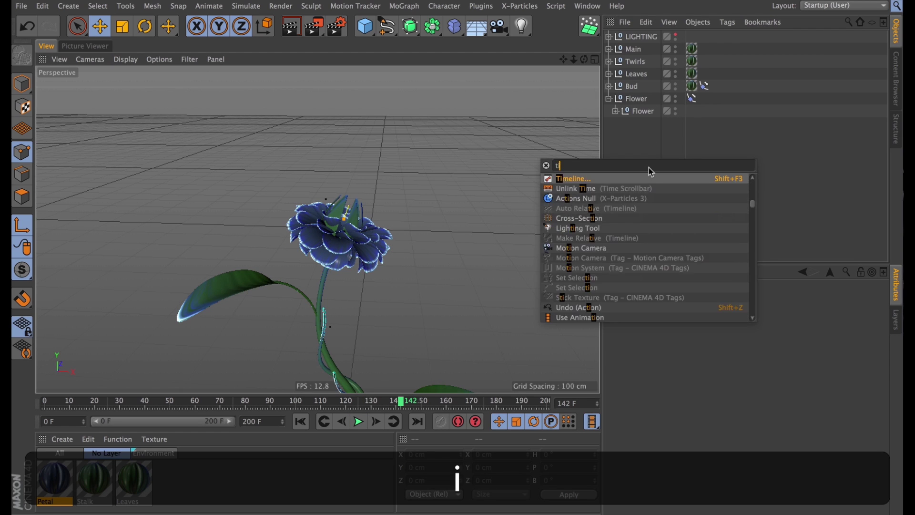
key("Return")
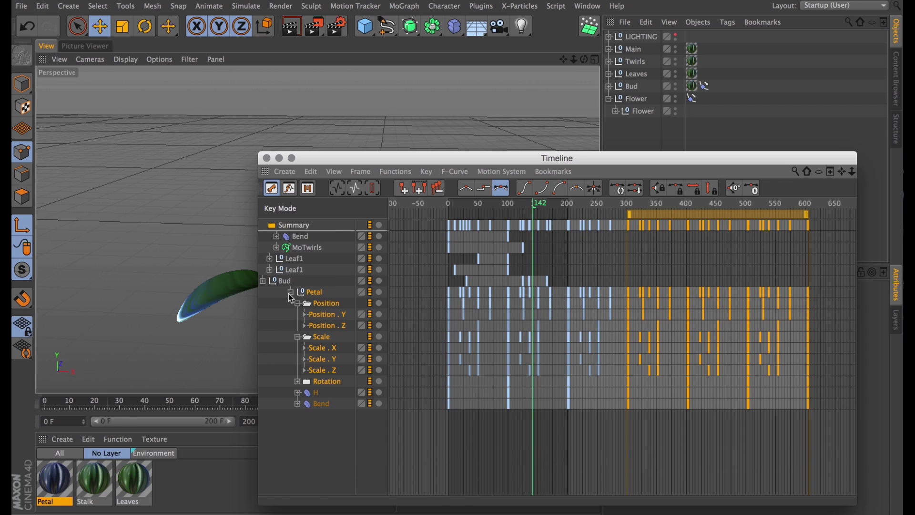
left_click(290, 293)
left_click(309, 323)
left_click(312, 292)
left_click_drag(458, 213, 532, 228)
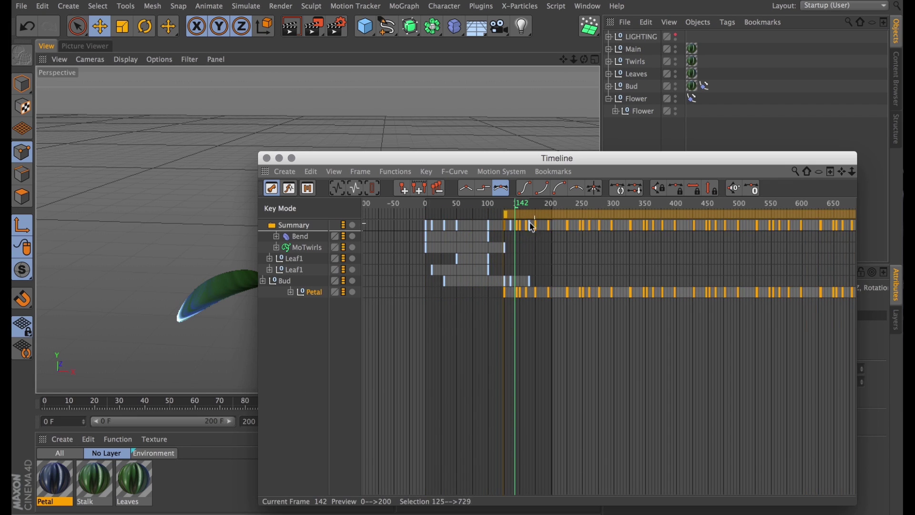
- Expand the Bud tracks in the Timeline and compare the Scale and Plain key timing with the Petal keys
left_click(263, 281, "alt")
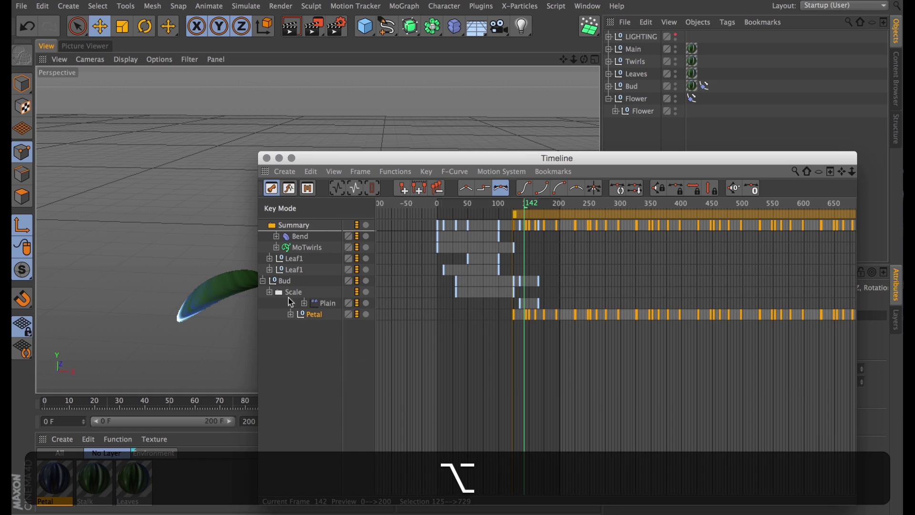
right_click_drag(511, 337, 681, 366, "alt")
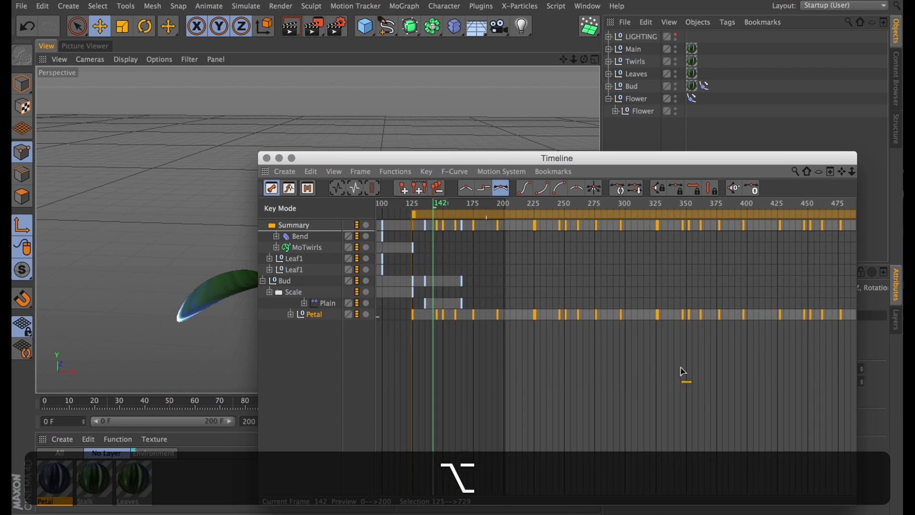
middle_click_drag(410, 336, 515, 313, "alt")
right_click_drag(591, 316, 896, 334, "alt")
middle_click_drag(412, 331, 535, 316, "alt")
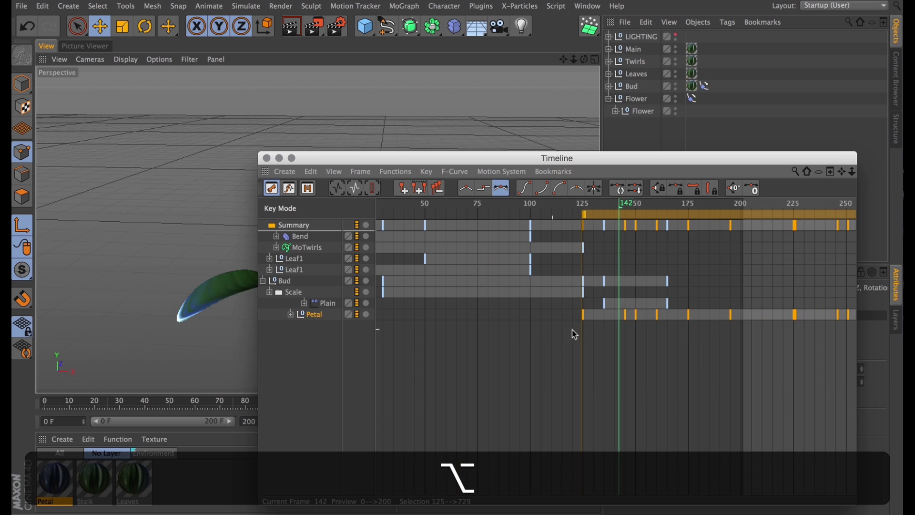
left_click_drag(368, 159, 189, 154)
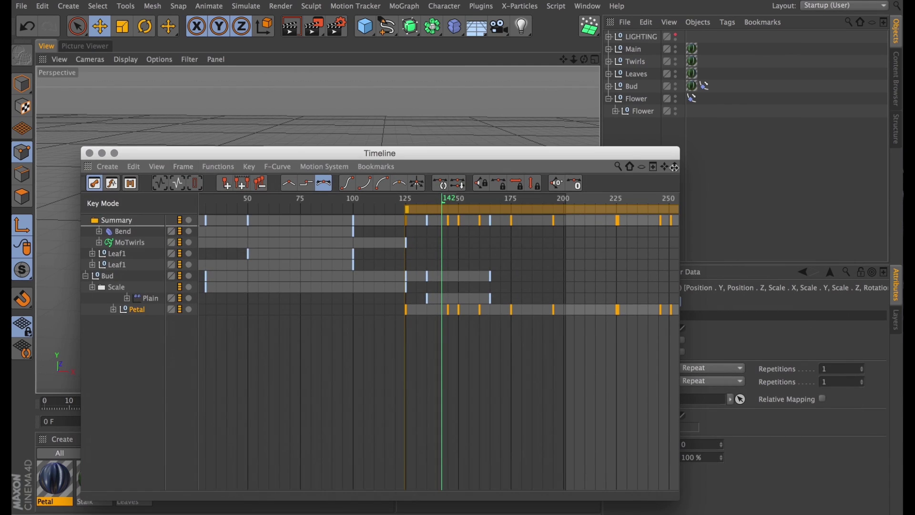
- Shift all of the Petal keyframes so they start at frame 120, and close the Timeline
left_click_drag(677, 148, 751, 251)
left_click_drag(481, 257, 481, 272)
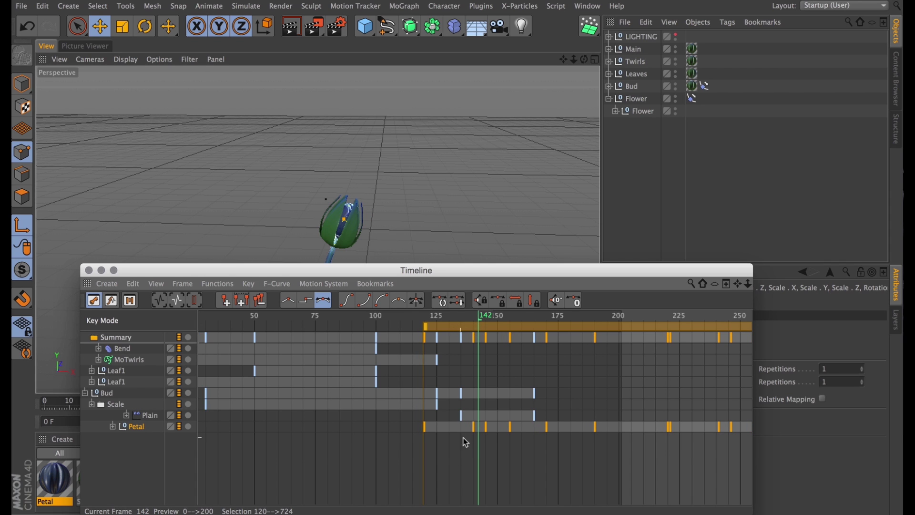
left_click(89, 270)
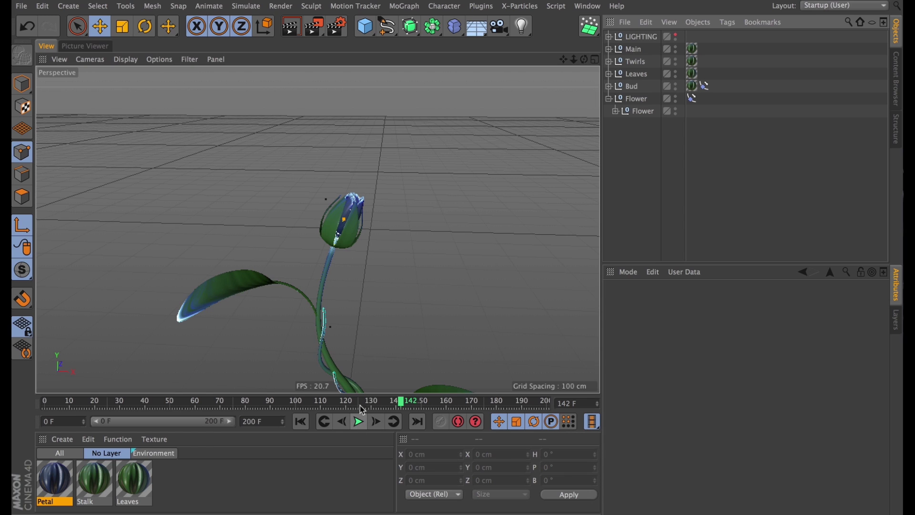
- Play back the bud opening up to frame 161 and set the Flower's Align to Spline position to 95 %
left_click(361, 408)
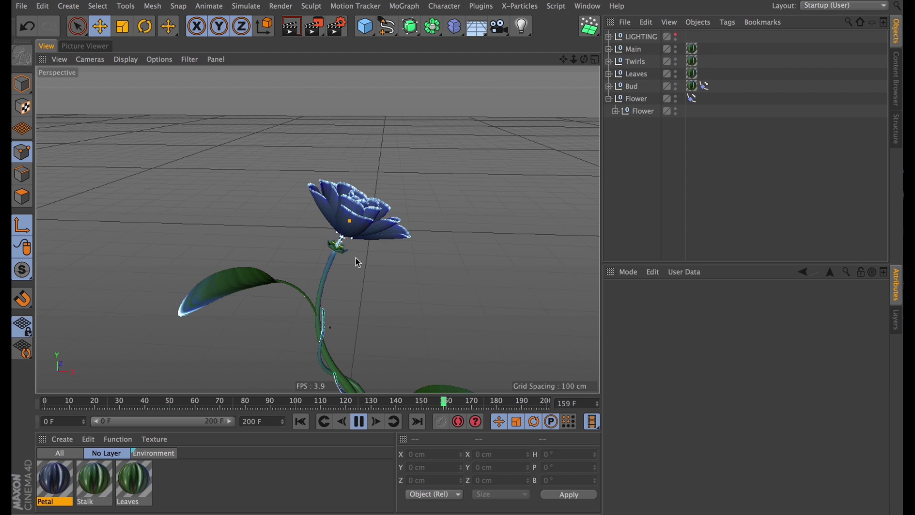
key("Escape")
right_click_drag(347, 236, 415, 247, "alt")
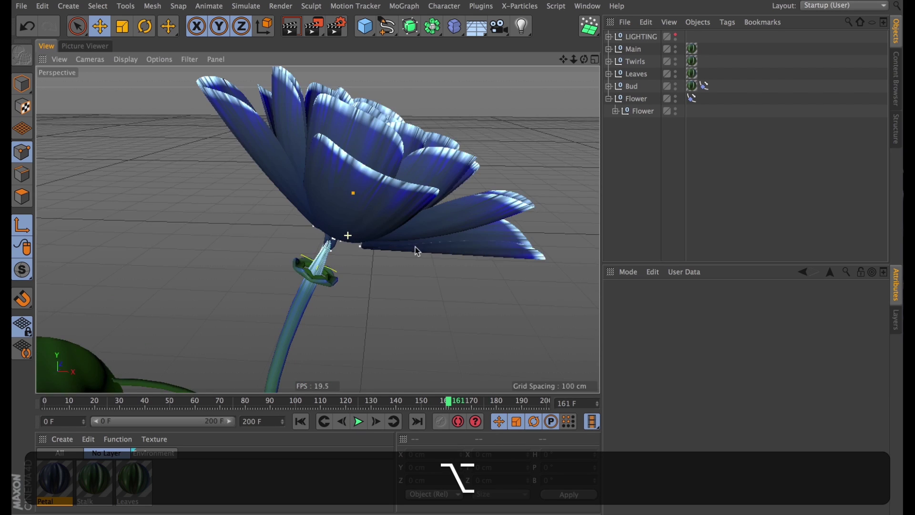
left_click_drag(415, 247, 431, 212, "alt")
left_click(691, 98)
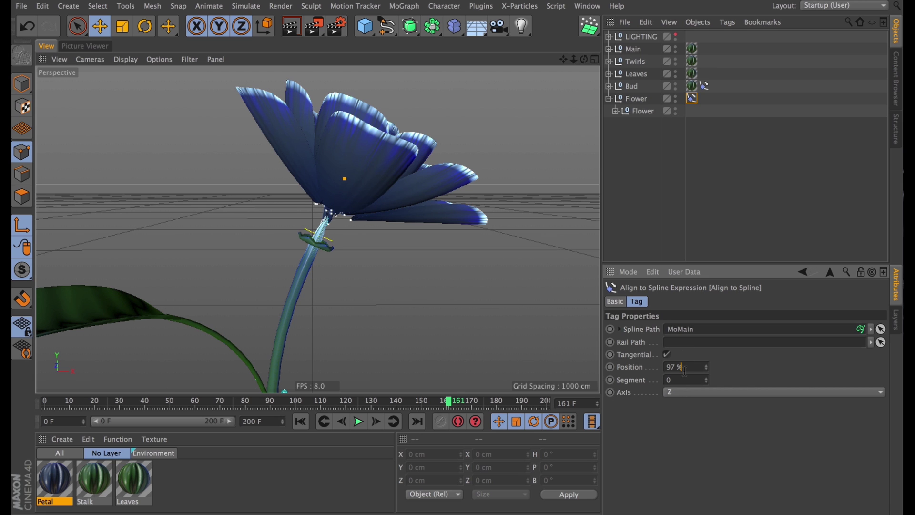
key("Down")
key("Down")
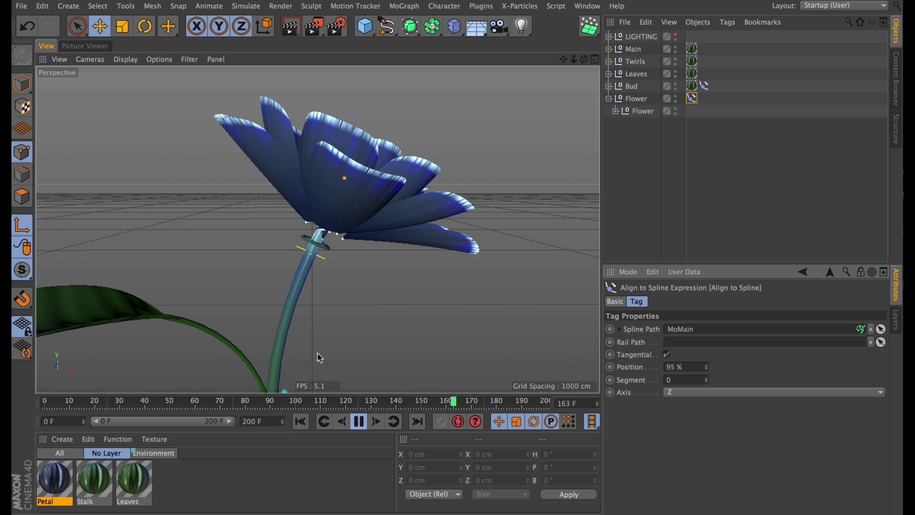
- Expand the inner Flower null's full hierarchy, view the bloom from several angles, and replay it from about frame 130
key("alt")
right_click_drag(351, 241, 329, 315, "alt")
middle_click_drag(399, 256, 620, 112, "alt")
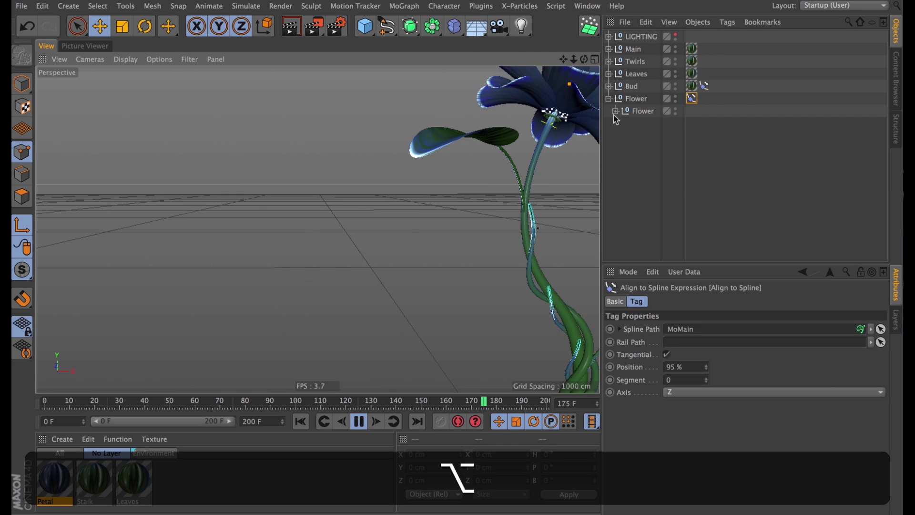
left_click(615, 111, "alt")
key("alt")
left_click_drag(396, 202, 513, 287, "alt")
left_click_drag(539, 335, 523, 356, "alt")
key("Escape")
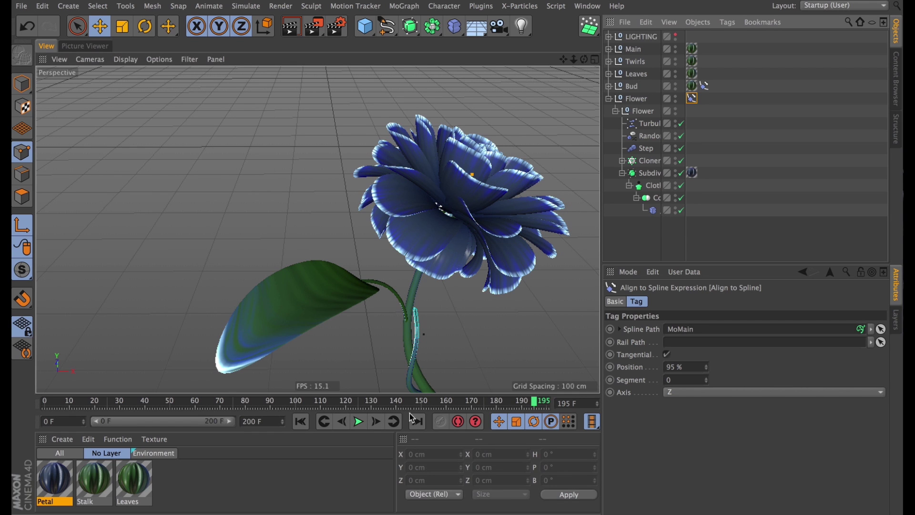
left_click(373, 404)
left_click(359, 421)
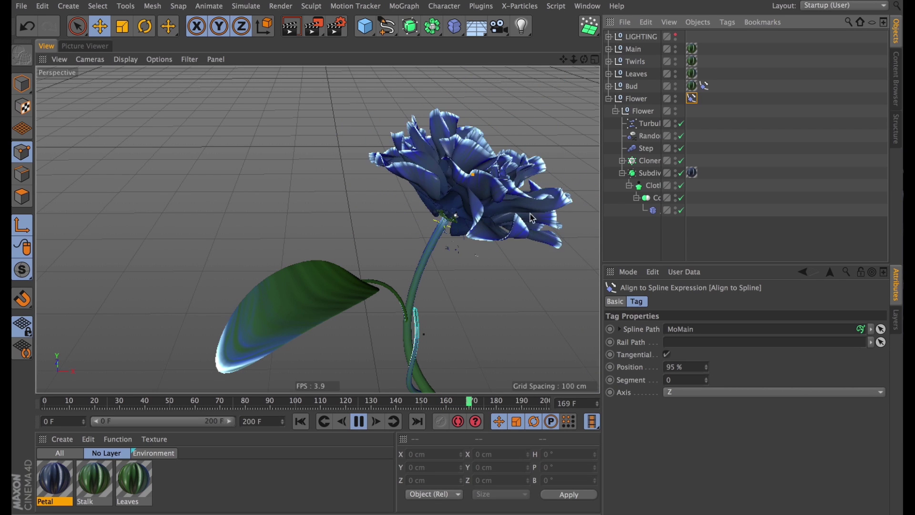
- Stop playback and reduce the strength of the Flower's Turbulence object to 25 cm
left_click(635, 99)
key("F8")
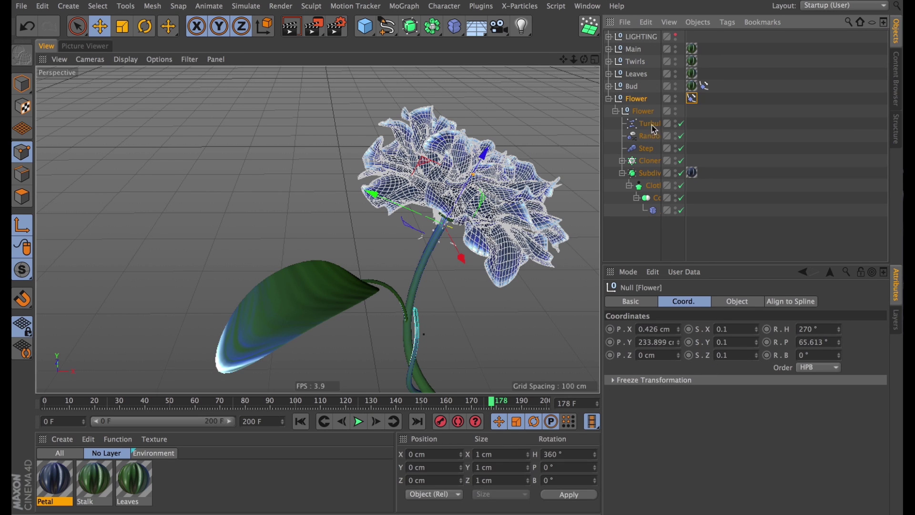
left_click(653, 125)
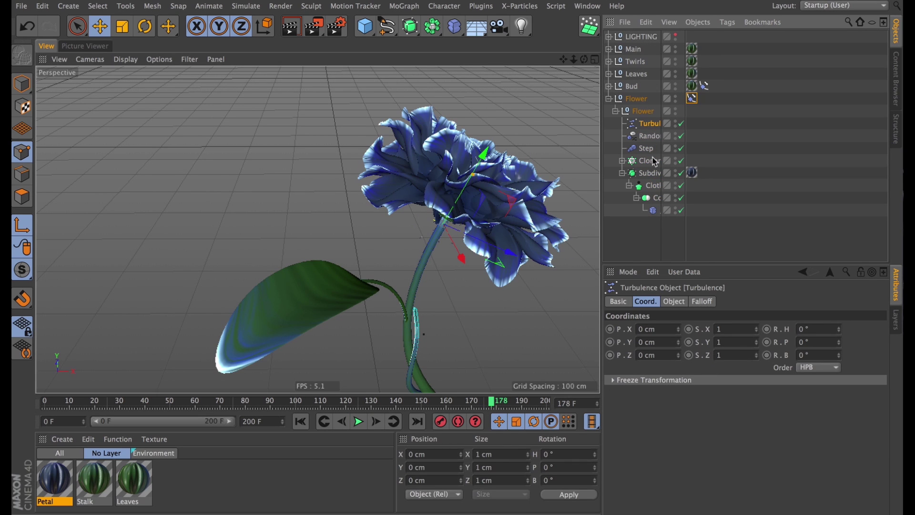
left_click(687, 302)
left_click(704, 301)
left_click(677, 302)
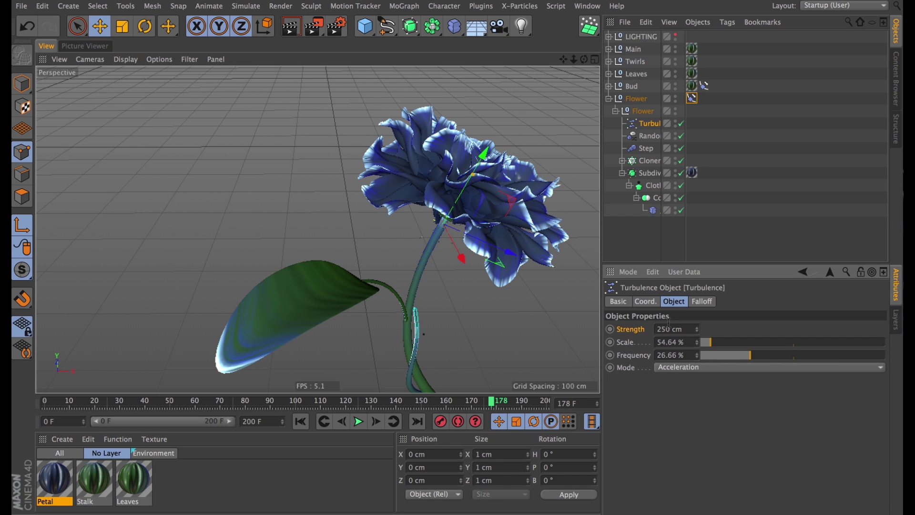
left_click(668, 326)
type("/10")
- Play back the bloom to frame 192 and render the view with the whole plant in frame
left_click(360, 423)
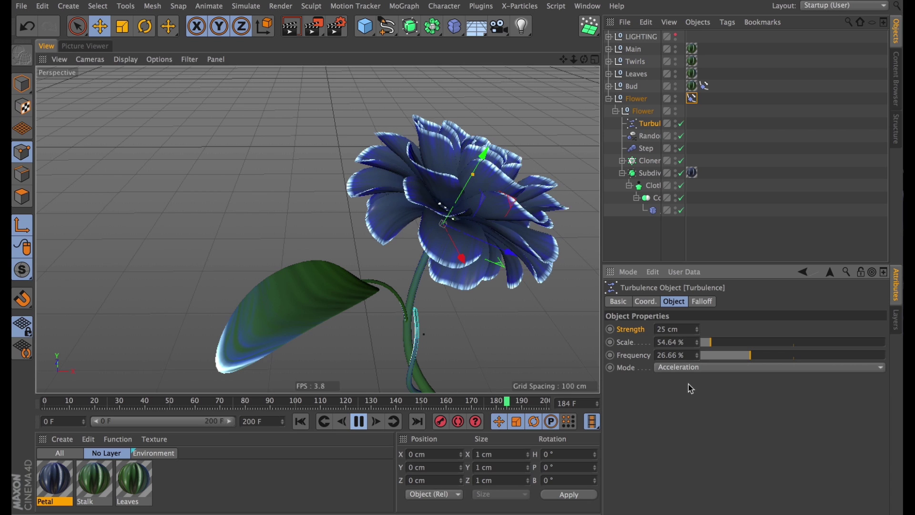
key("Escape")
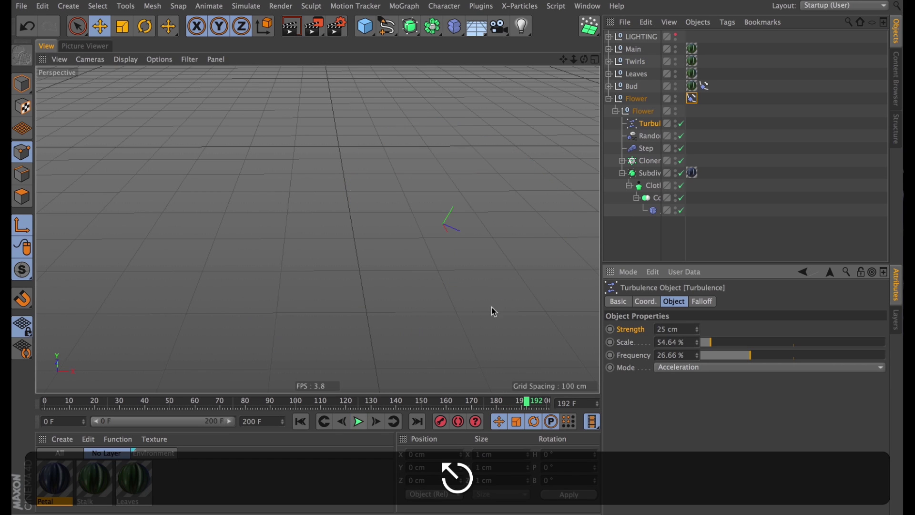
right_click_drag(451, 261, 420, 303, "alt")
left_click_drag(420, 304, 377, 334, "alt")
key("super+r")
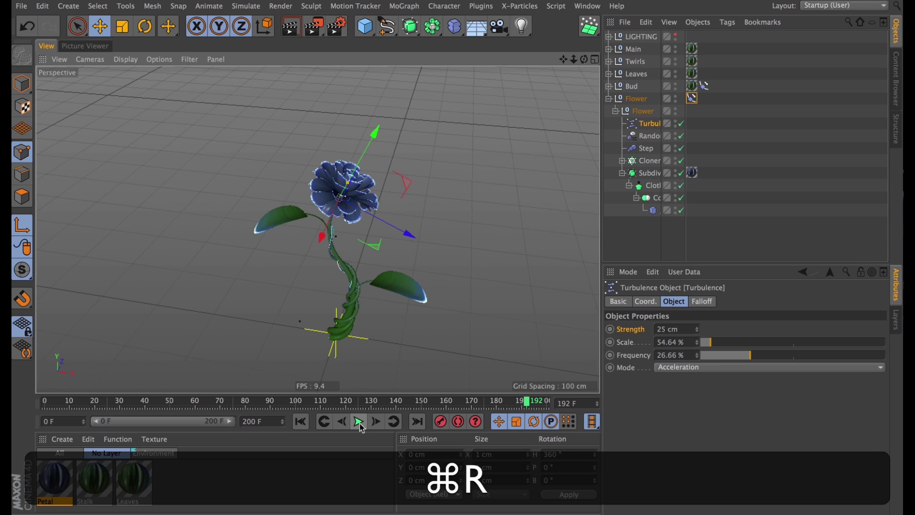